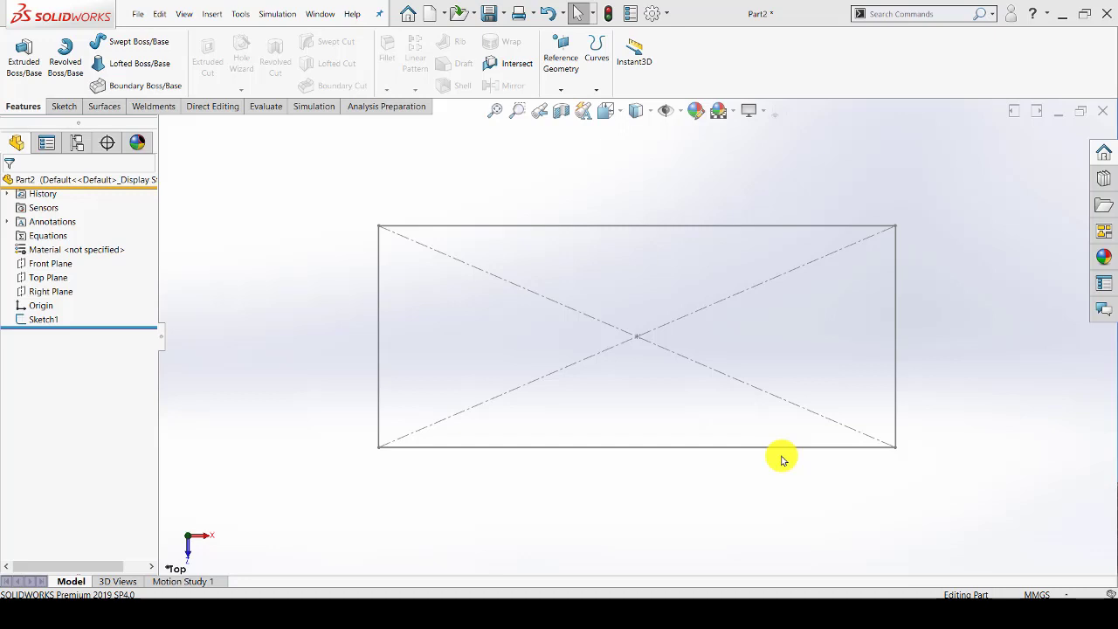
Step: Open Sketch1, the 70 × 30 rectangle, for editing and fit it in the view
left_click(63, 106)
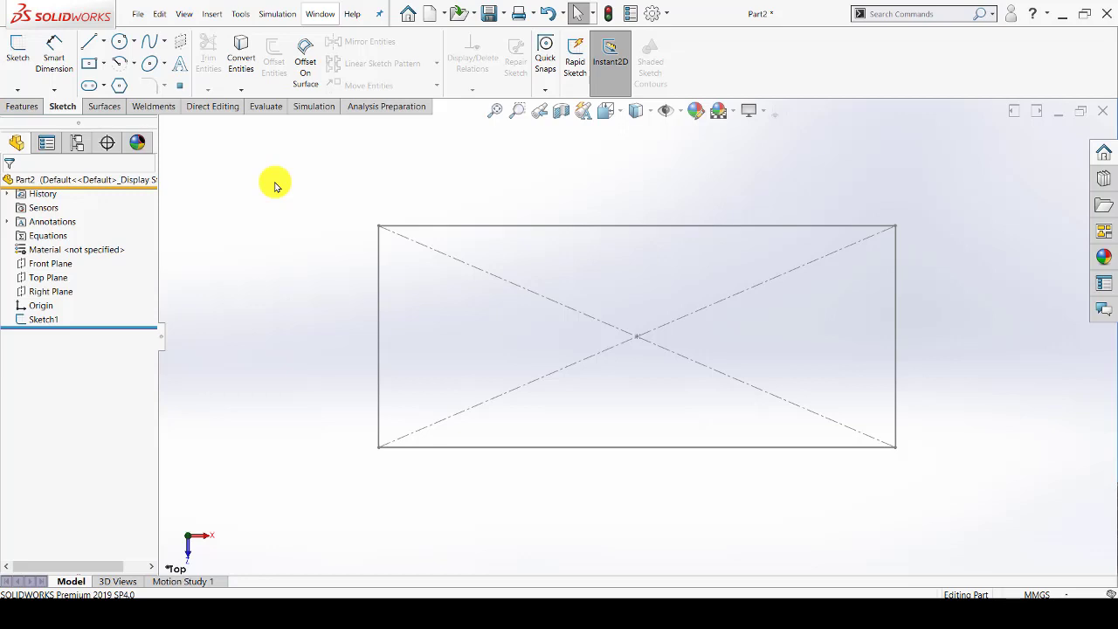
left_click(40, 108)
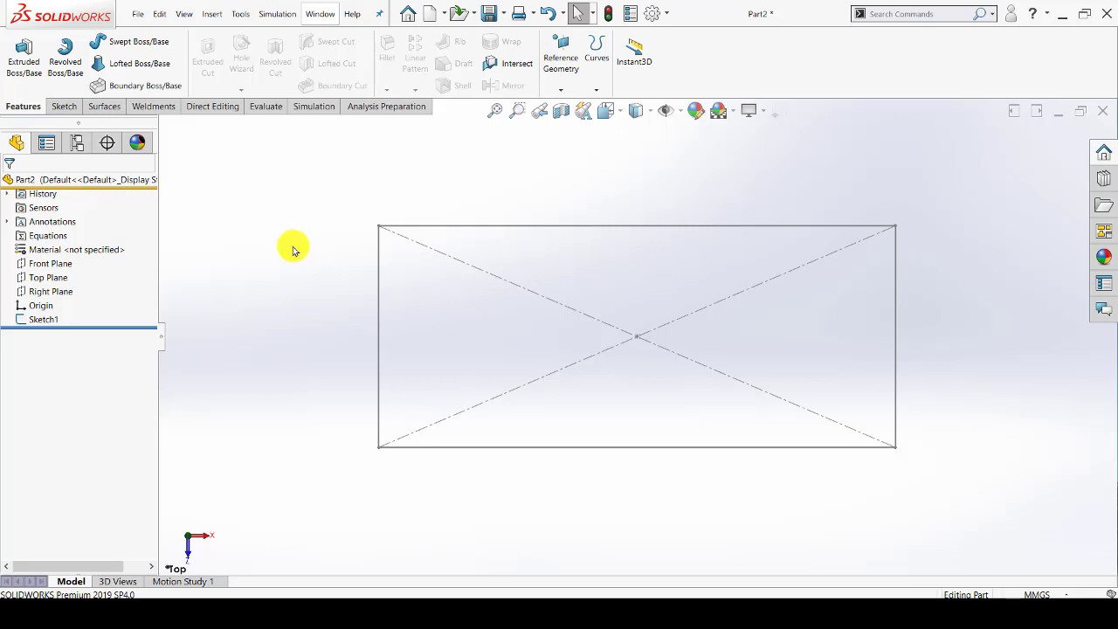
left_click(46, 321)
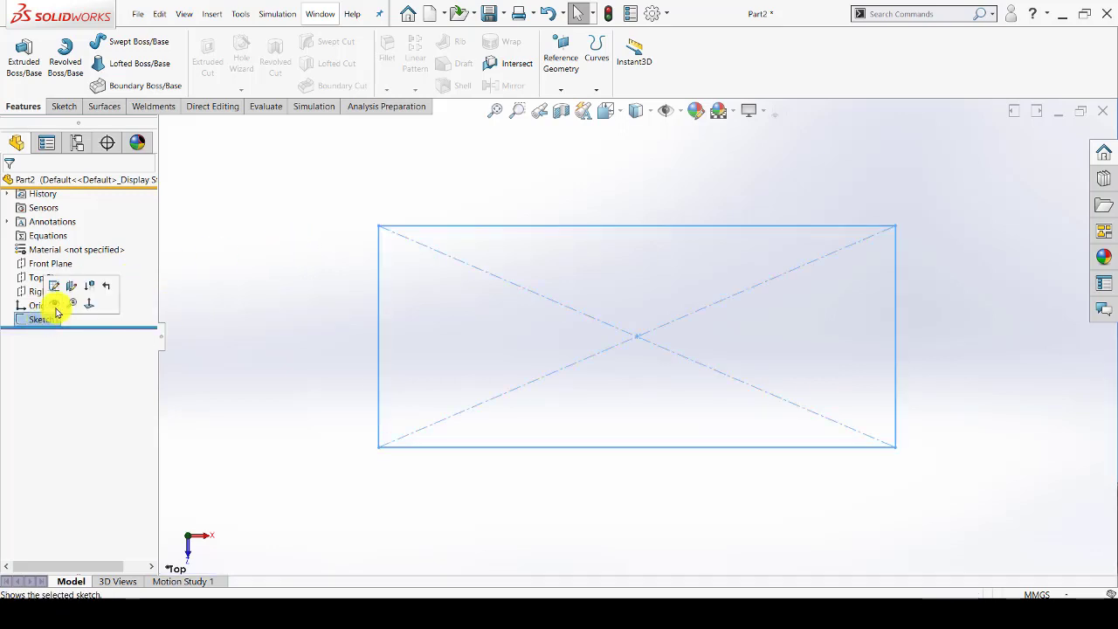
left_click(54, 287)
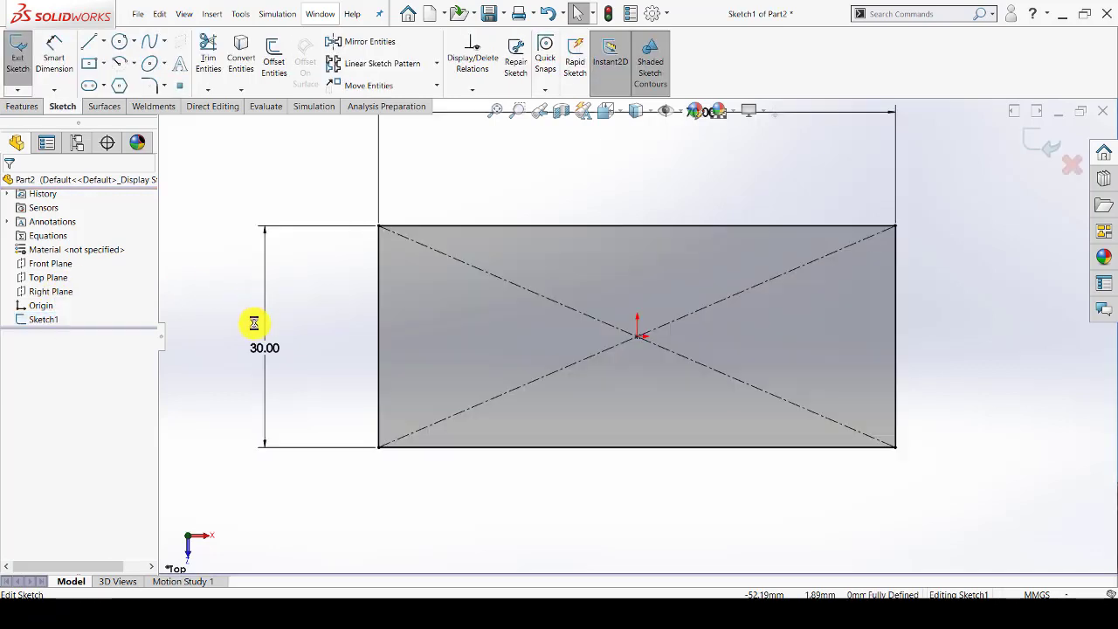
key("f")
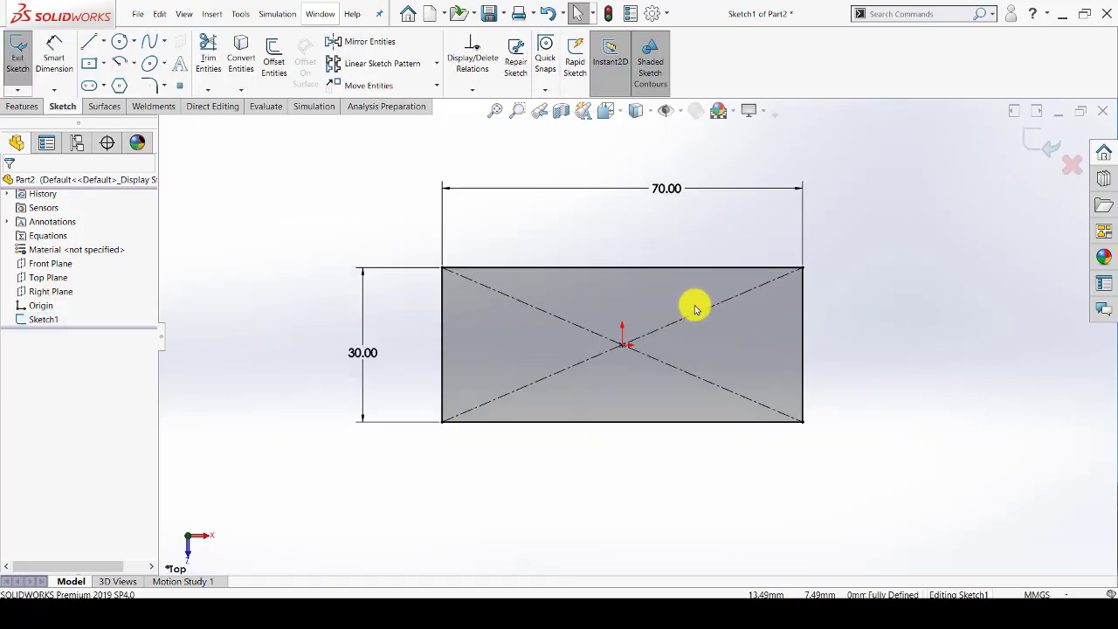
scroll(699, 306, "down", 2)
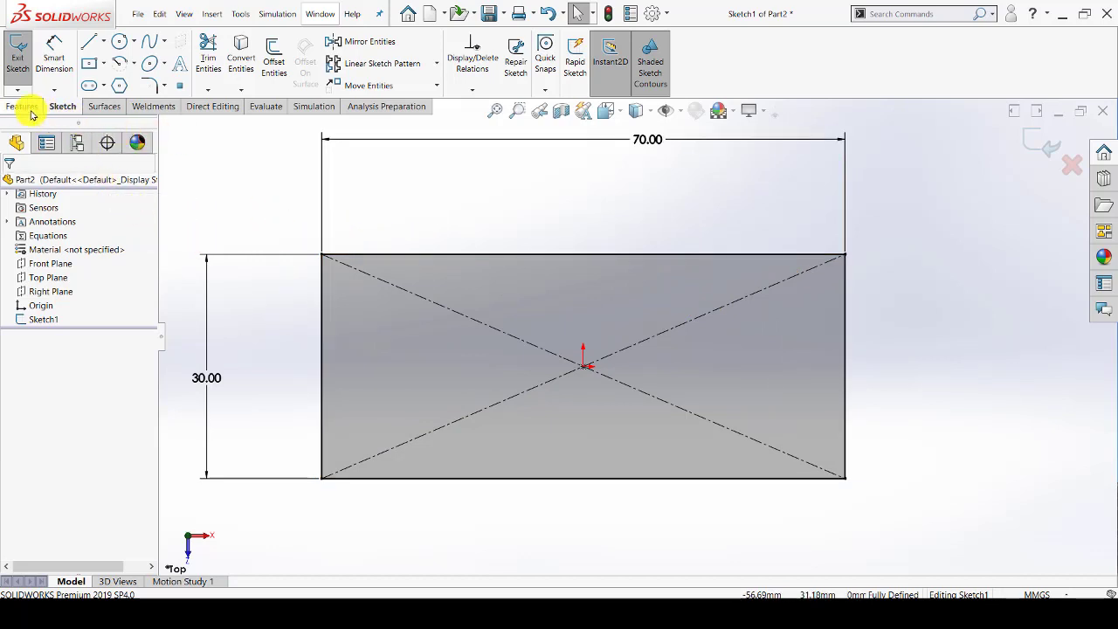
Step: Start an Extruded Boss/Base on the rectangle, then cancel it so the sketch stays unextruded
left_click(26, 107)
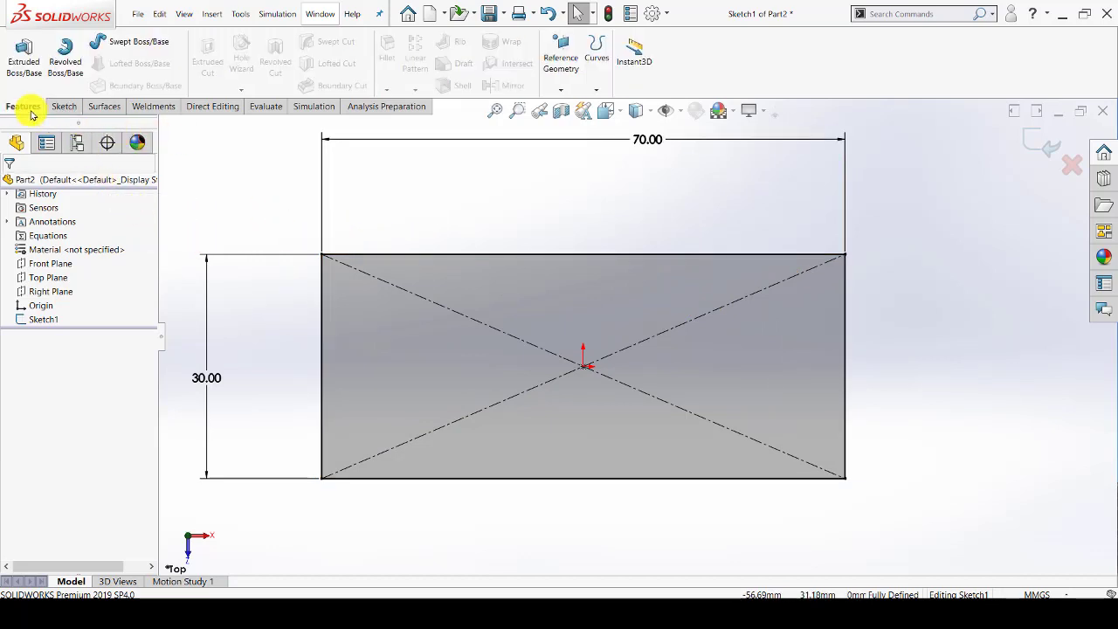
left_click(25, 57)
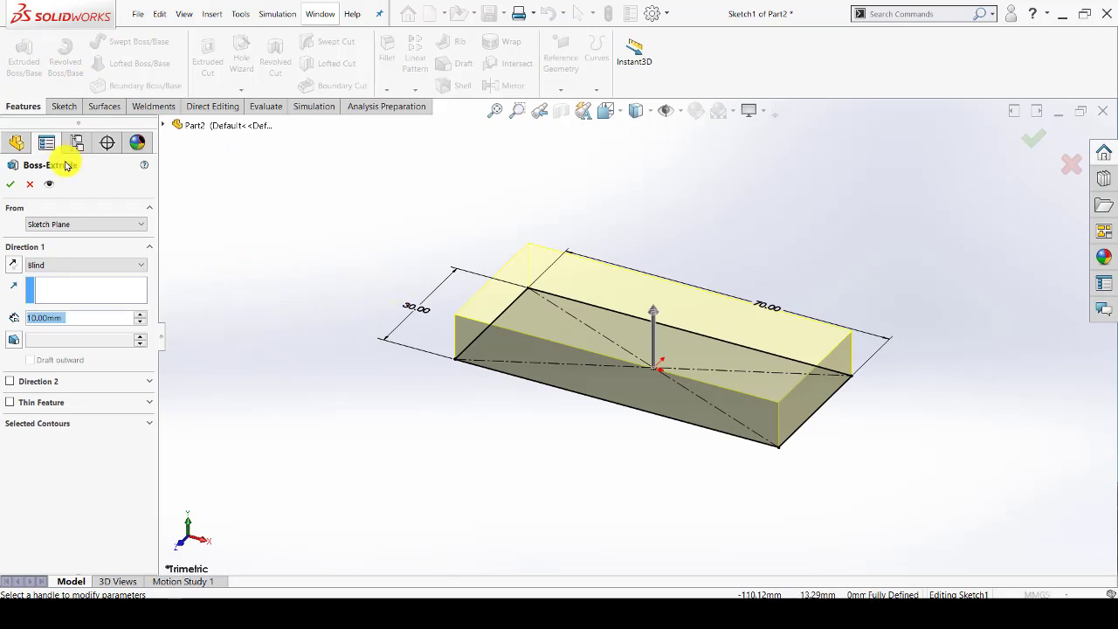
left_click(31, 188)
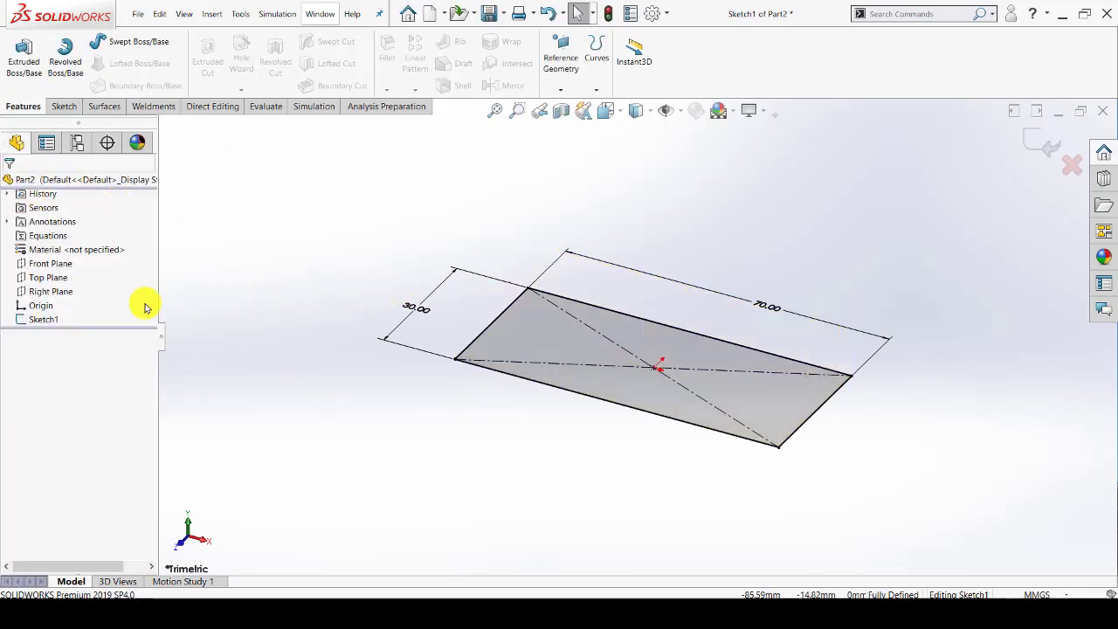
left_click(44, 320)
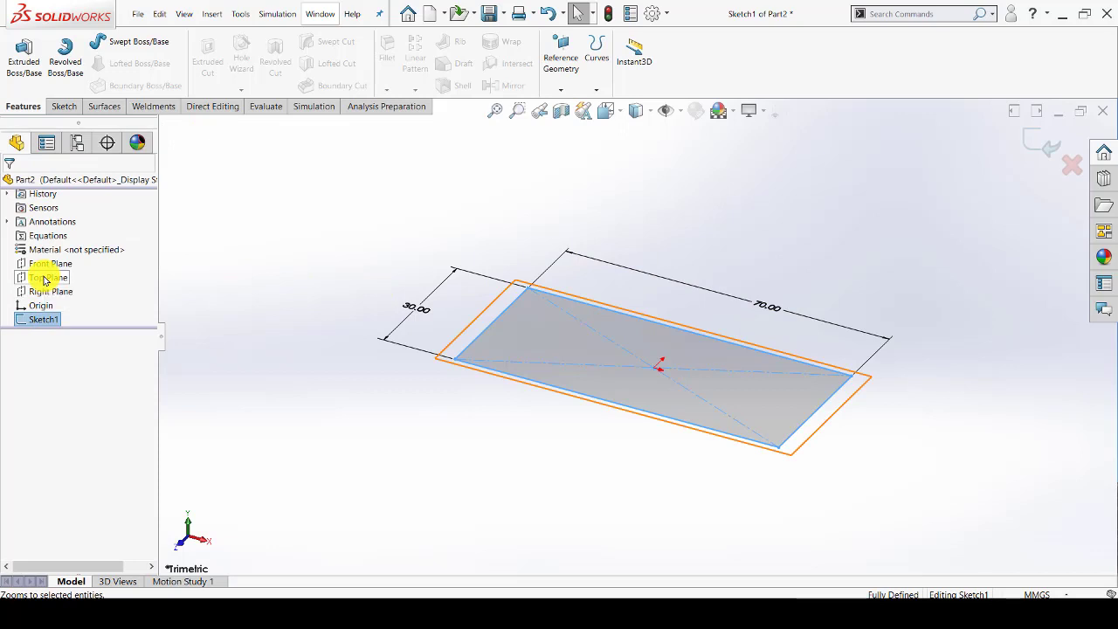
left_click(43, 278)
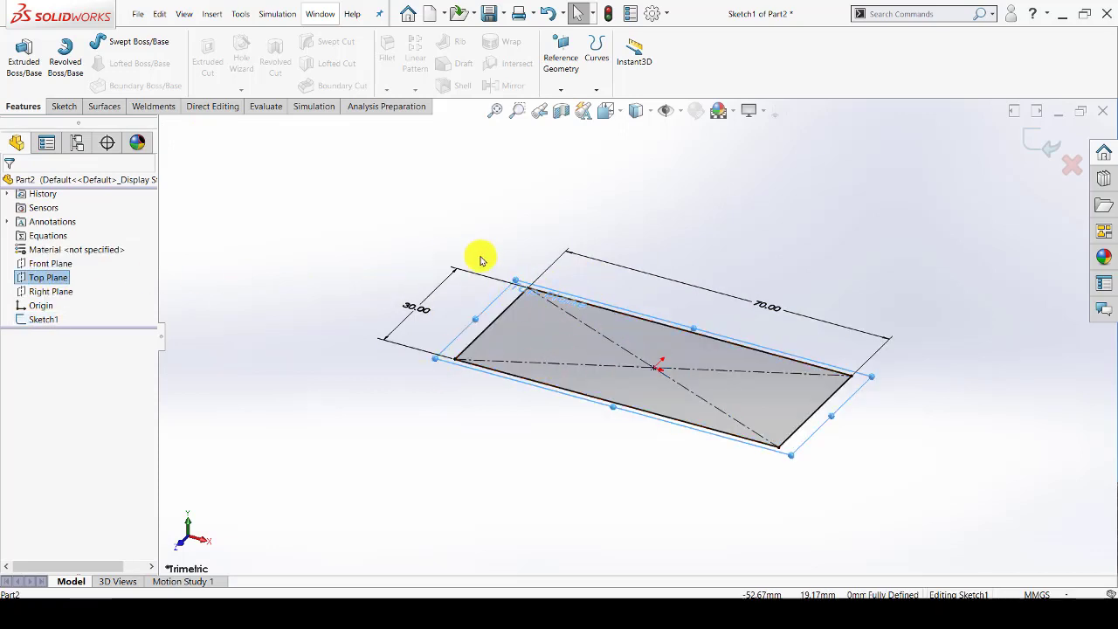
left_click(44, 318)
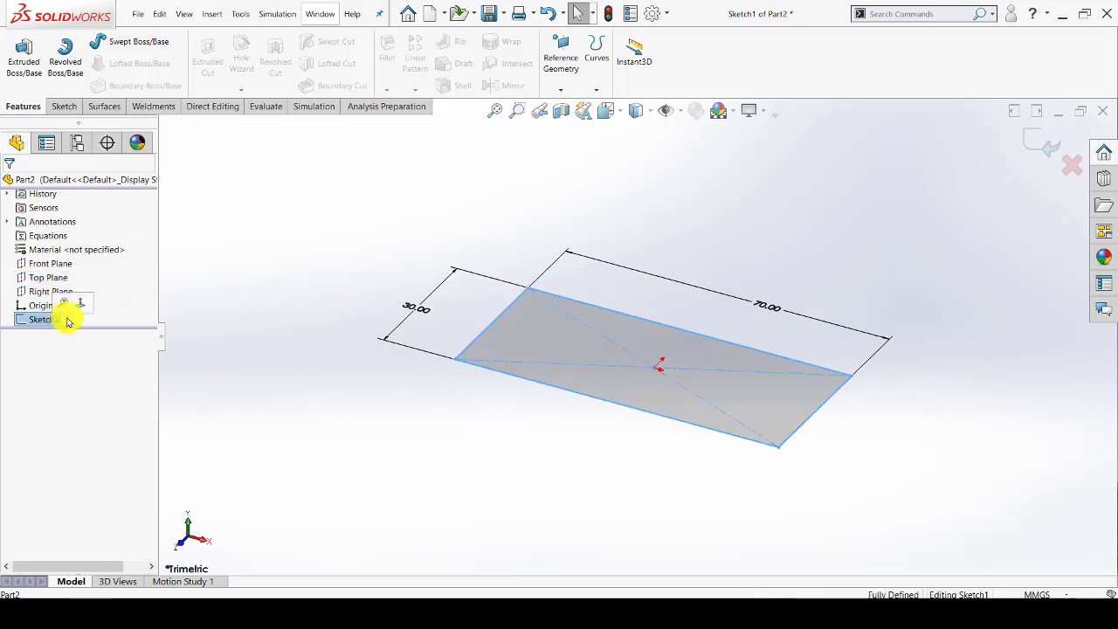
left_click(297, 284)
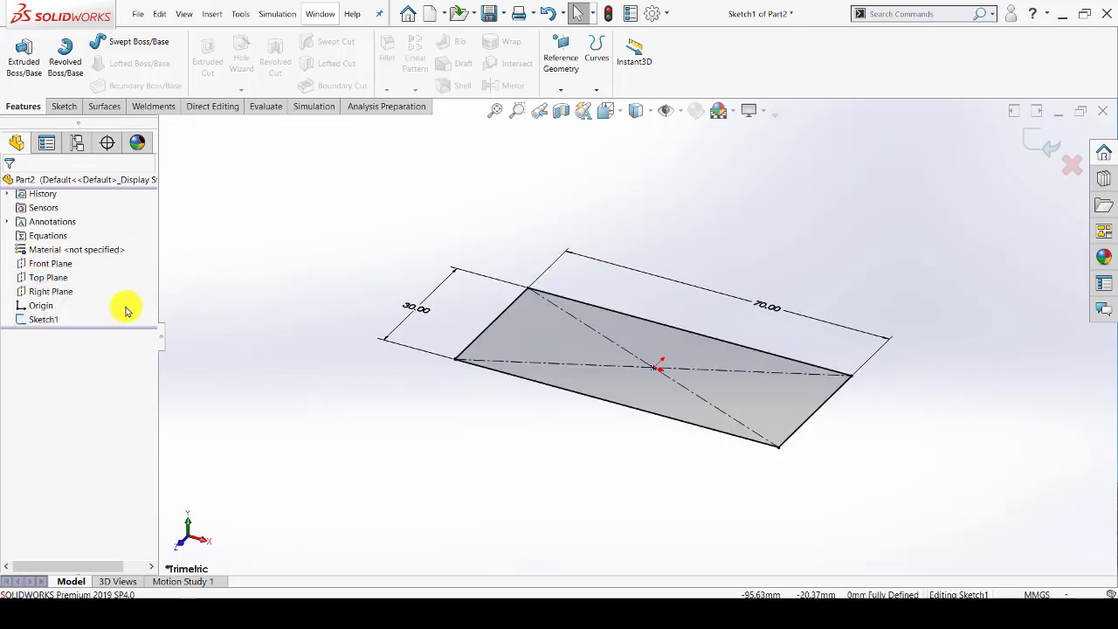
left_click(44, 292)
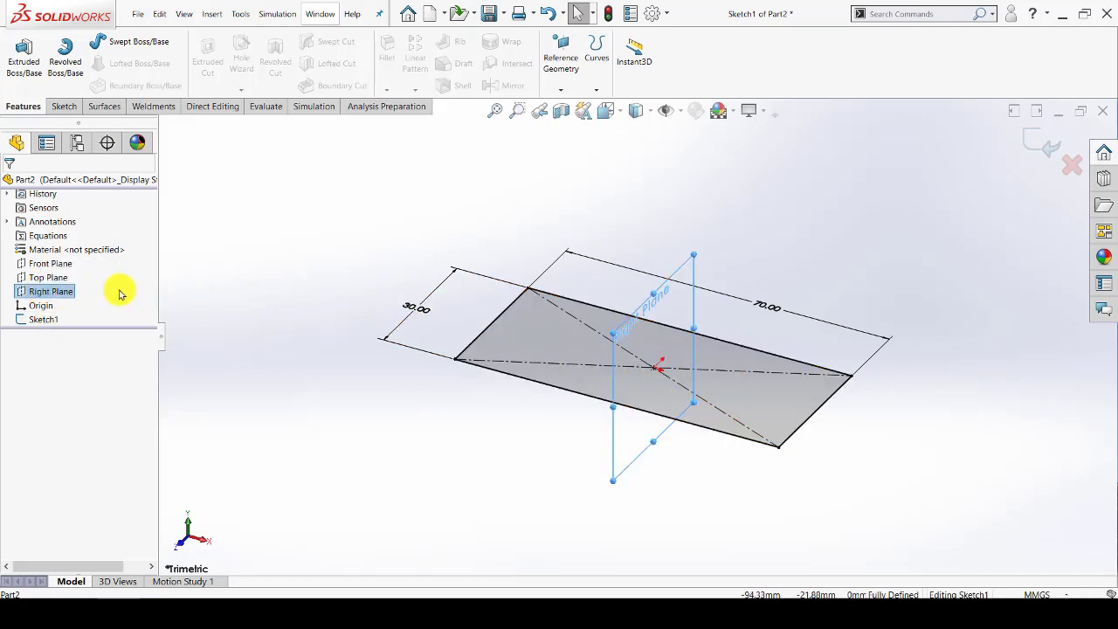
left_click(39, 320)
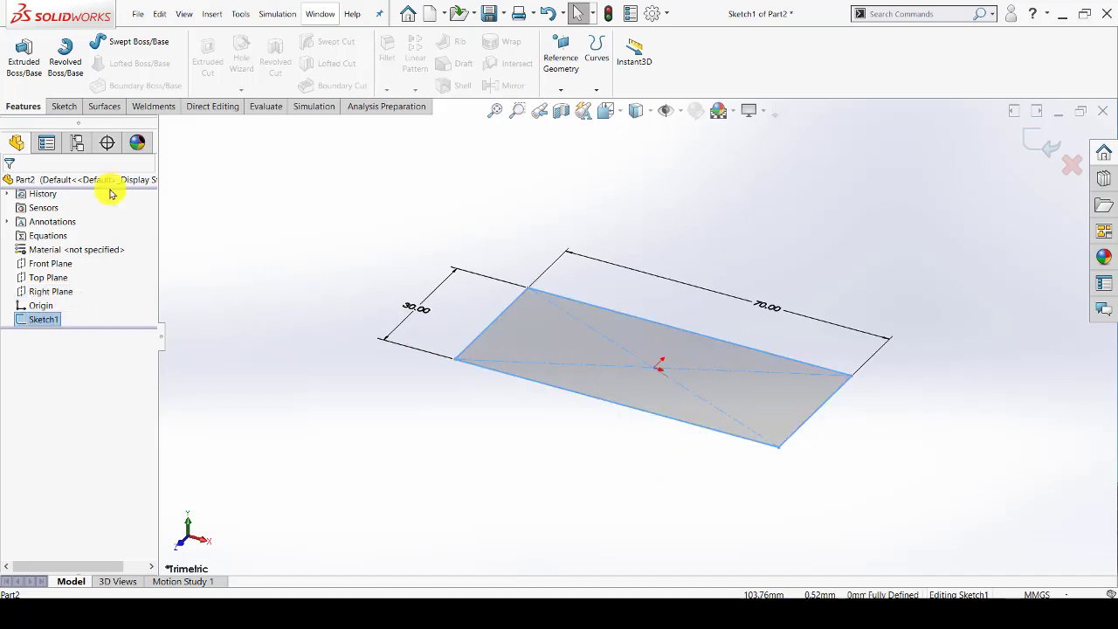
Step: Extrude the rectangle Blind to a depth of 20.00 mm and accept it
left_click(21, 69)
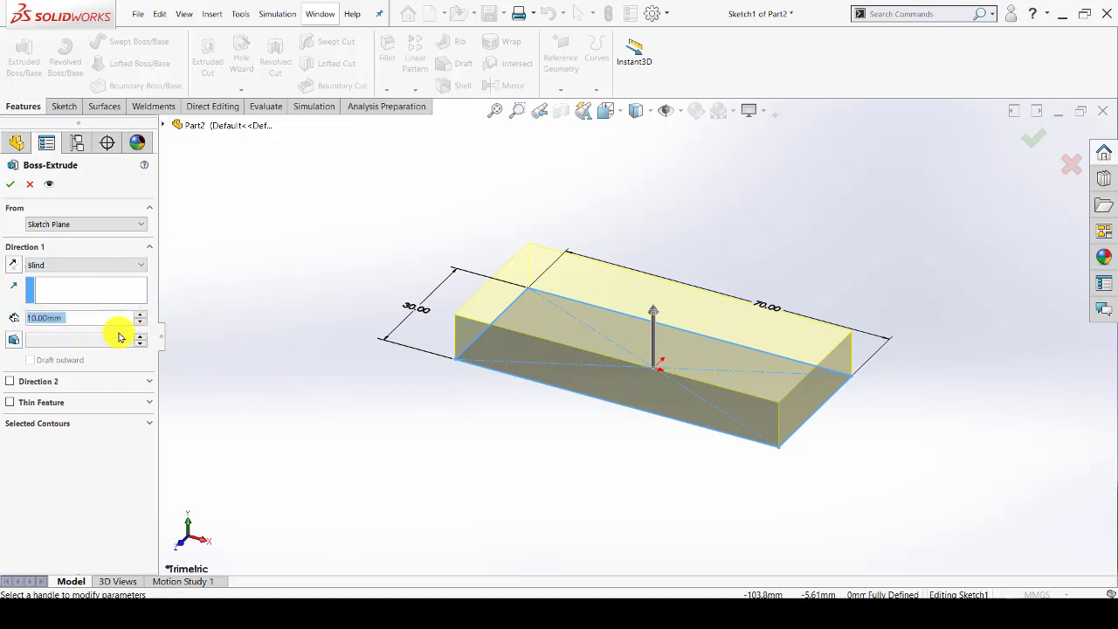
middle_click_drag(253, 345, 300, 350)
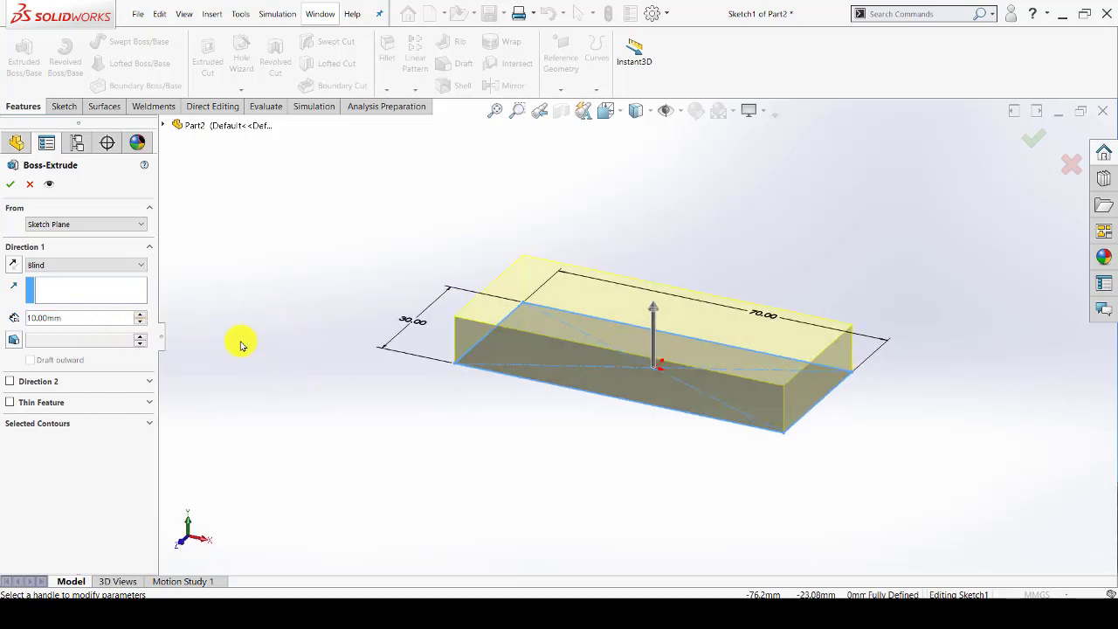
mouse_move(229, 368)
middle_mouse_down()
mouse_move(289, 288)
mouse_move(280, 285)
mouse_move(249, 407)
mouse_move(230, 379)
mouse_move(250, 320)
mouse_move(251, 363)
mouse_move(166, 341)
mouse_move(246, 289)
mouse_move(232, 303)
middle_mouse_up()
left_click(70, 316)
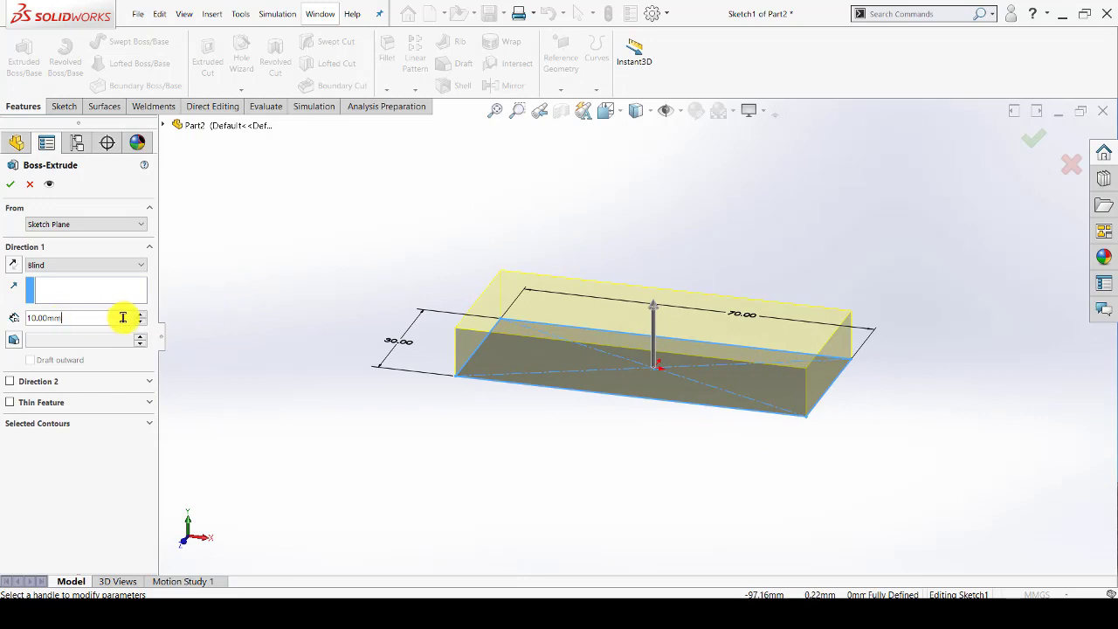
left_click(141, 315)
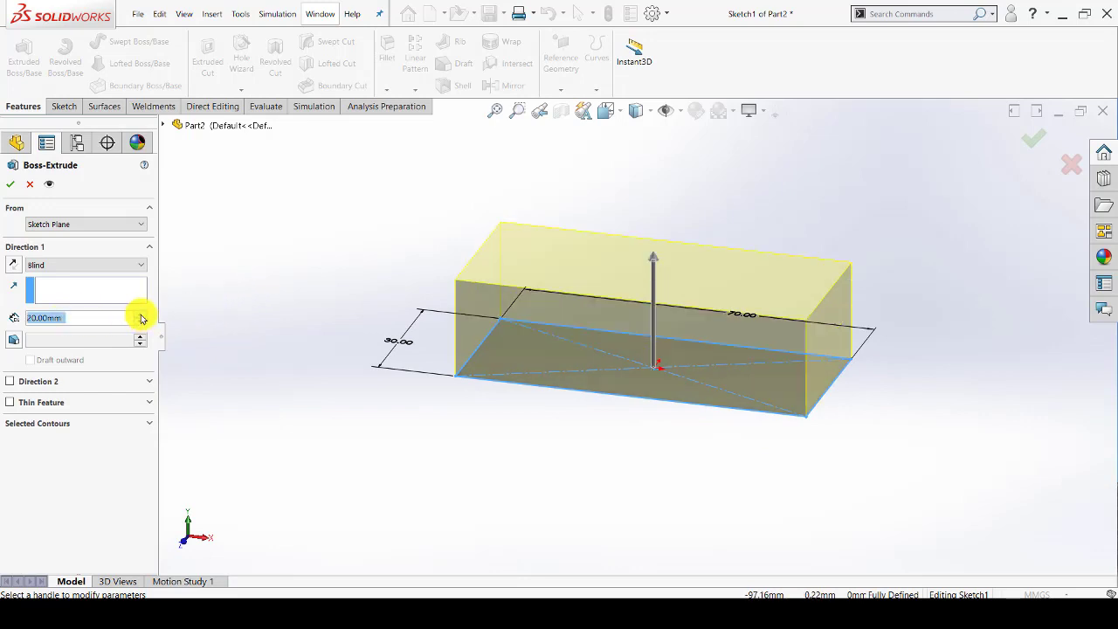
middle_click_drag(324, 333, 429, 357)
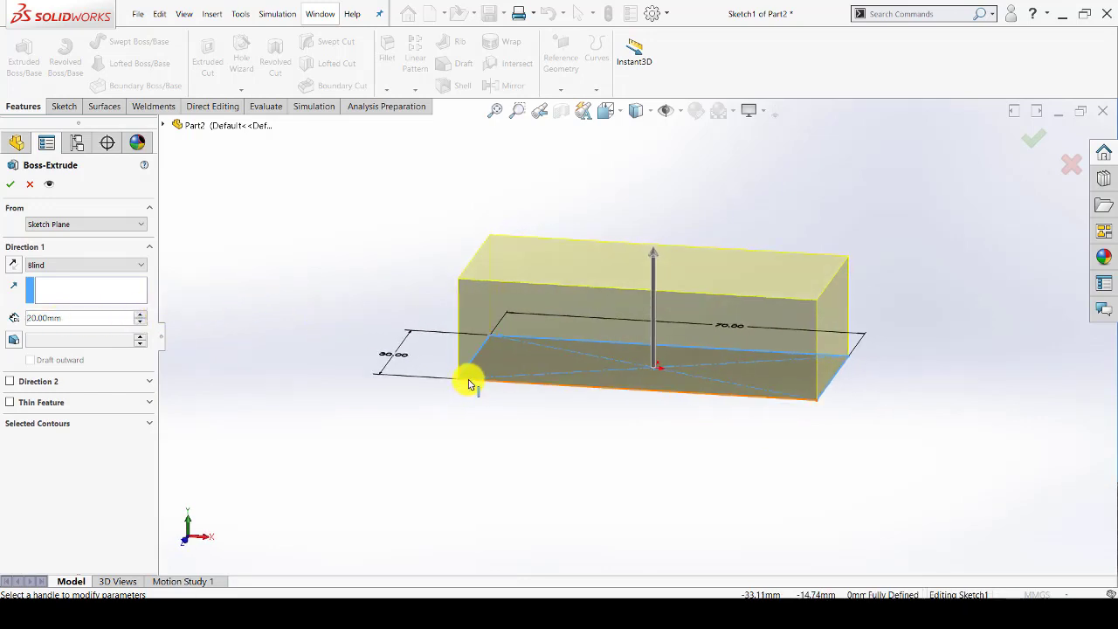
middle_click_drag(476, 288, 253, 303)
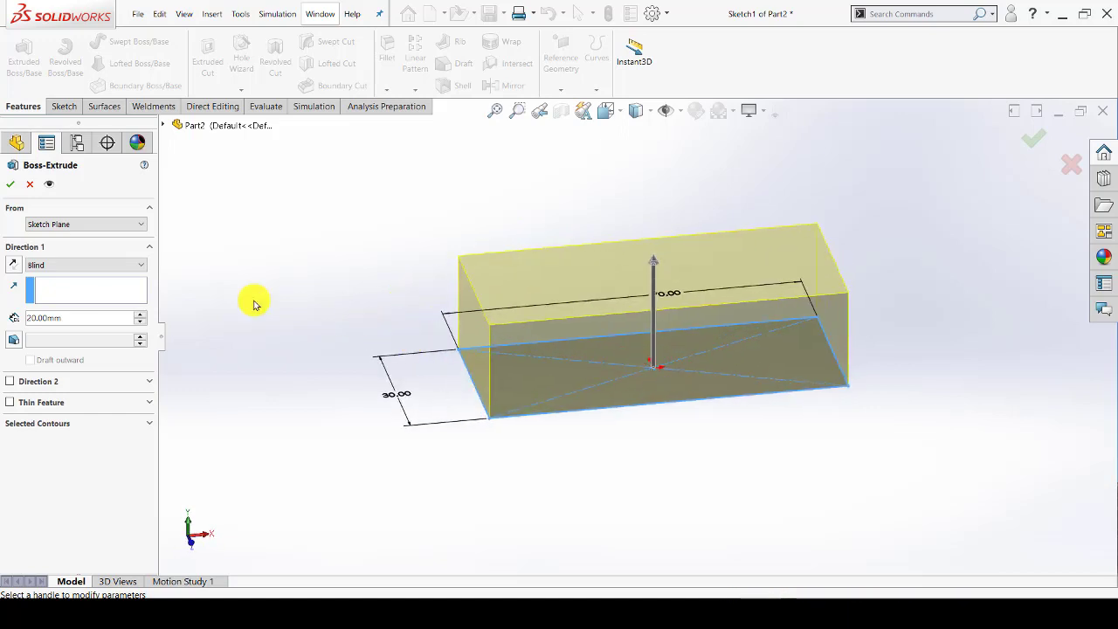
left_click(12, 185)
Step: Inspect the new block from its opposite side and select Boss-Extrude1
left_click(513, 370)
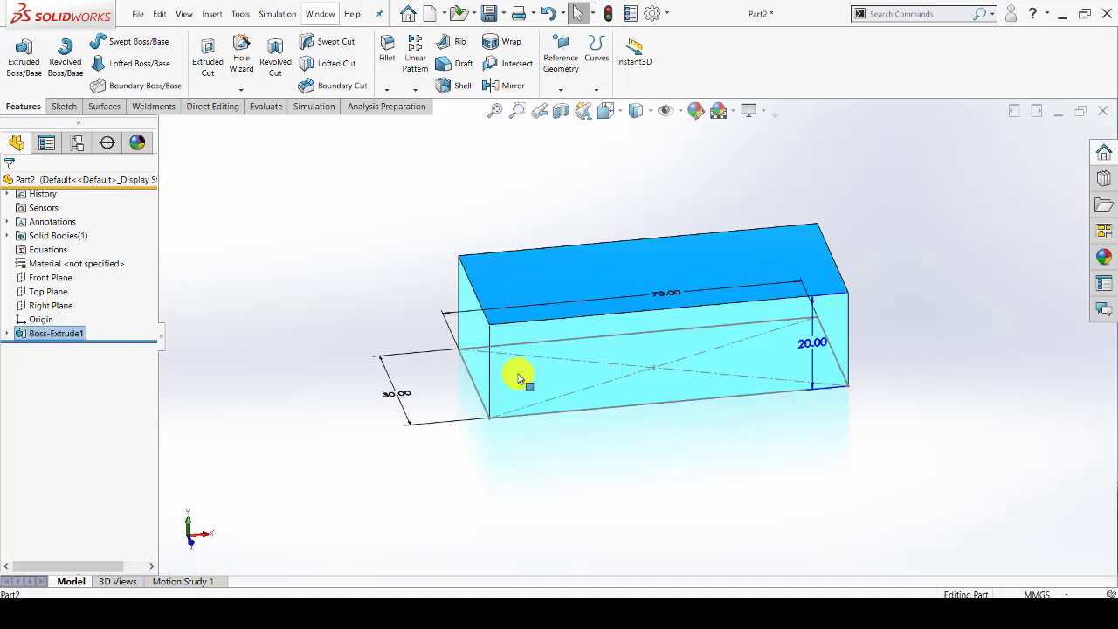
middle_click_drag(789, 372, 701, 365)
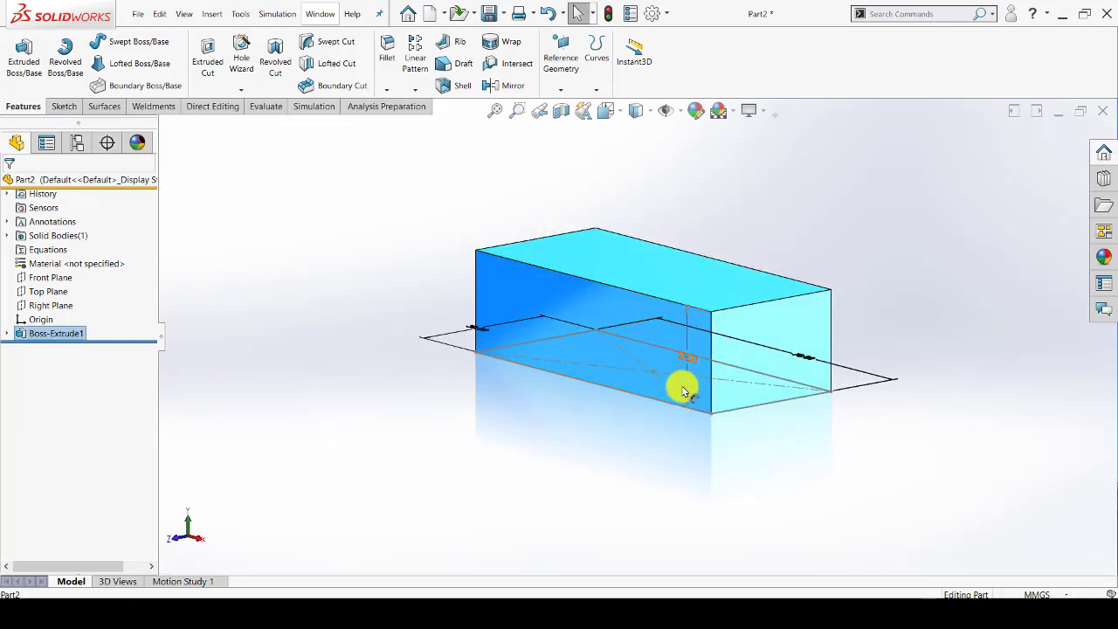
left_click(430, 383)
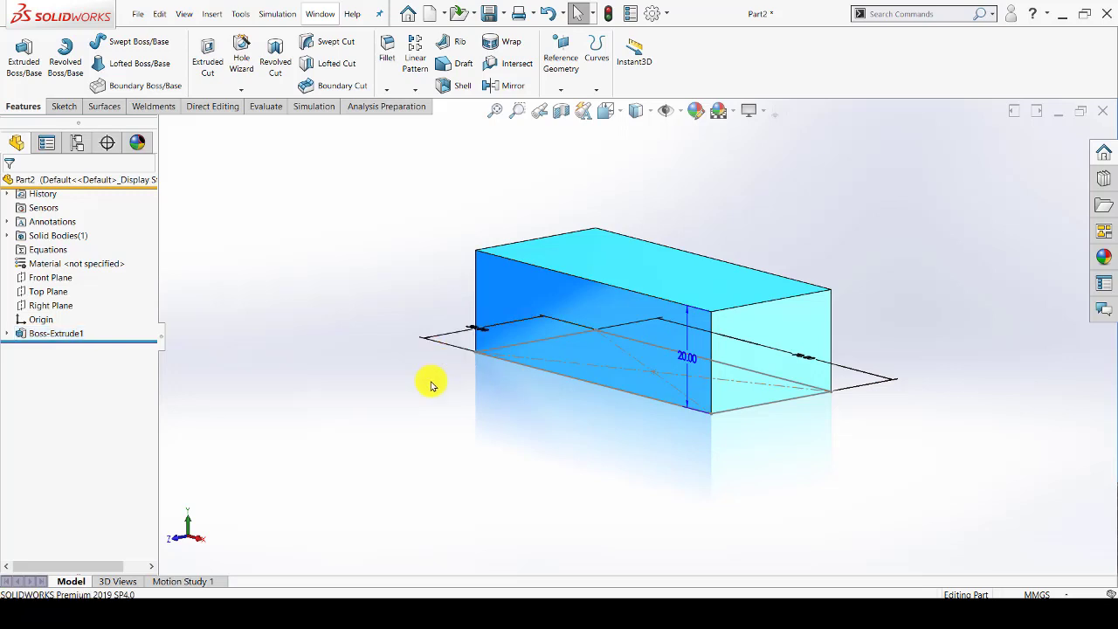
left_click(68, 333)
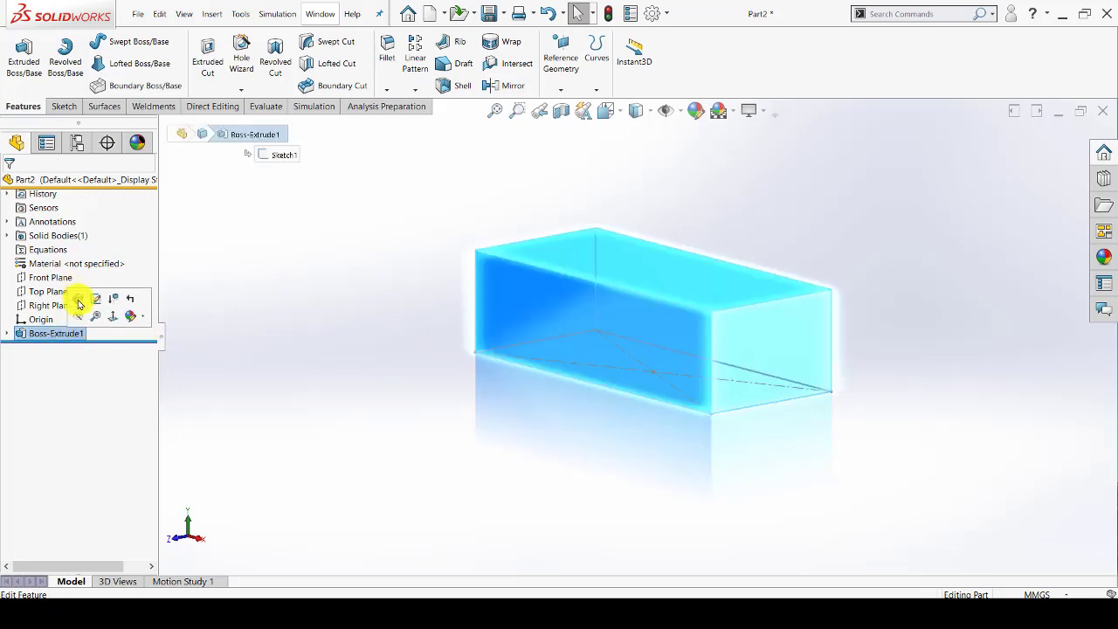
Step: Reopen Boss-Extrude1 and drag its depth to 34.00 mm, then to 23.00 mm
left_click(78, 301)
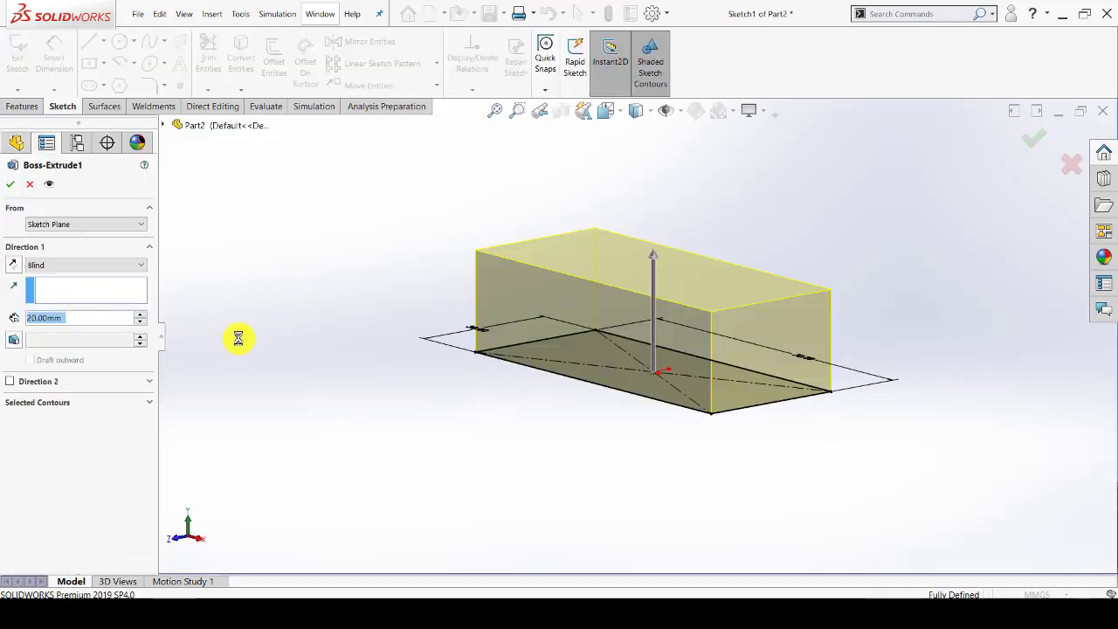
middle_click_drag(364, 363, 250, 337)
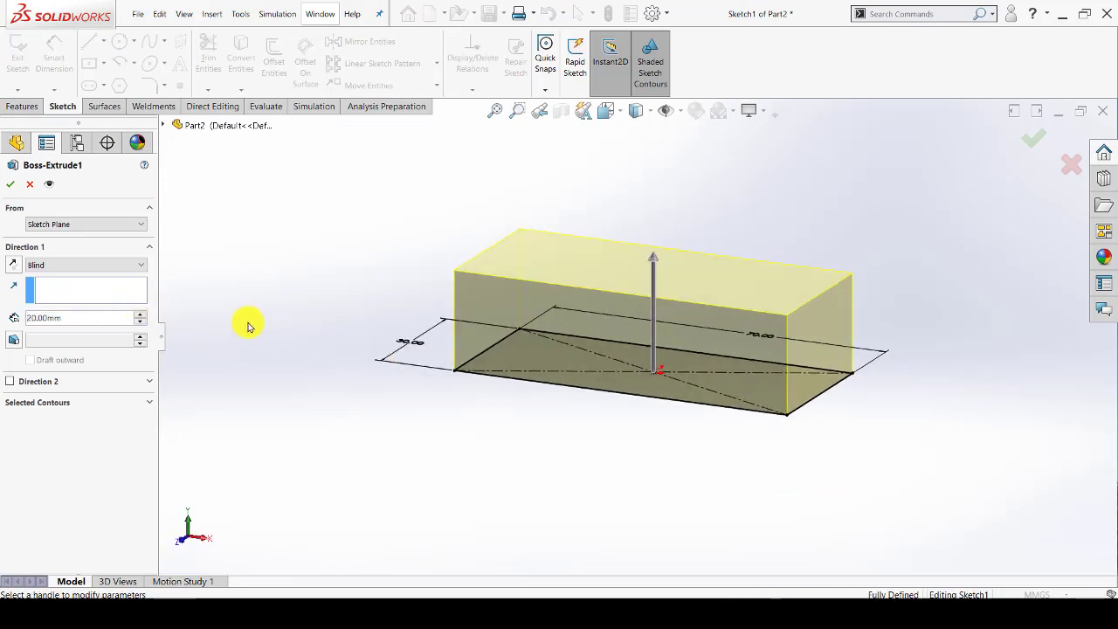
left_click(654, 255)
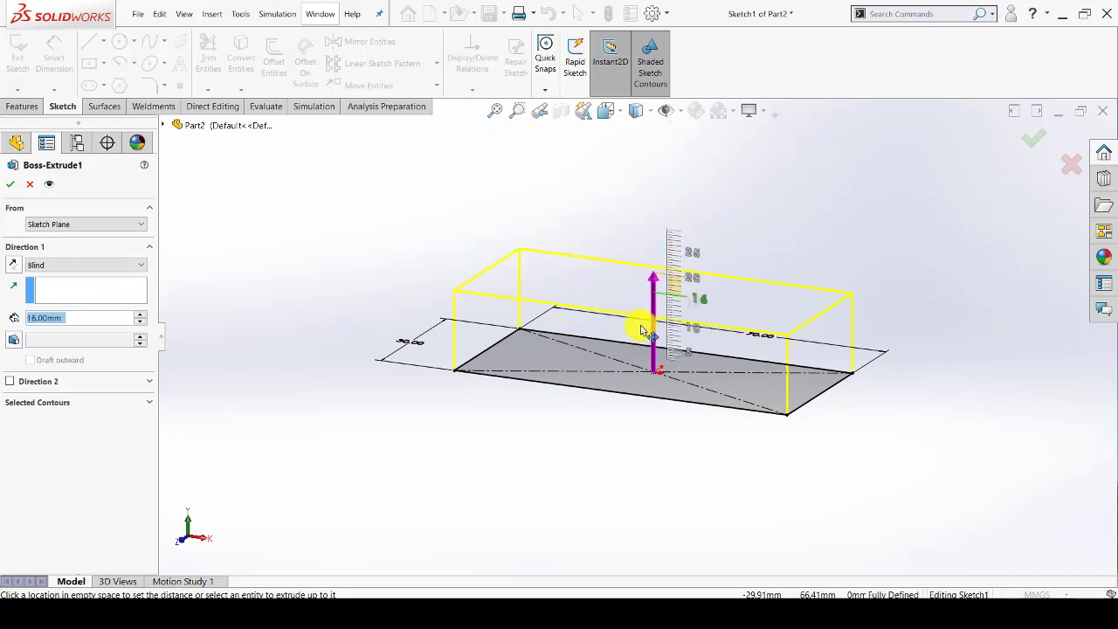
left_click(663, 223)
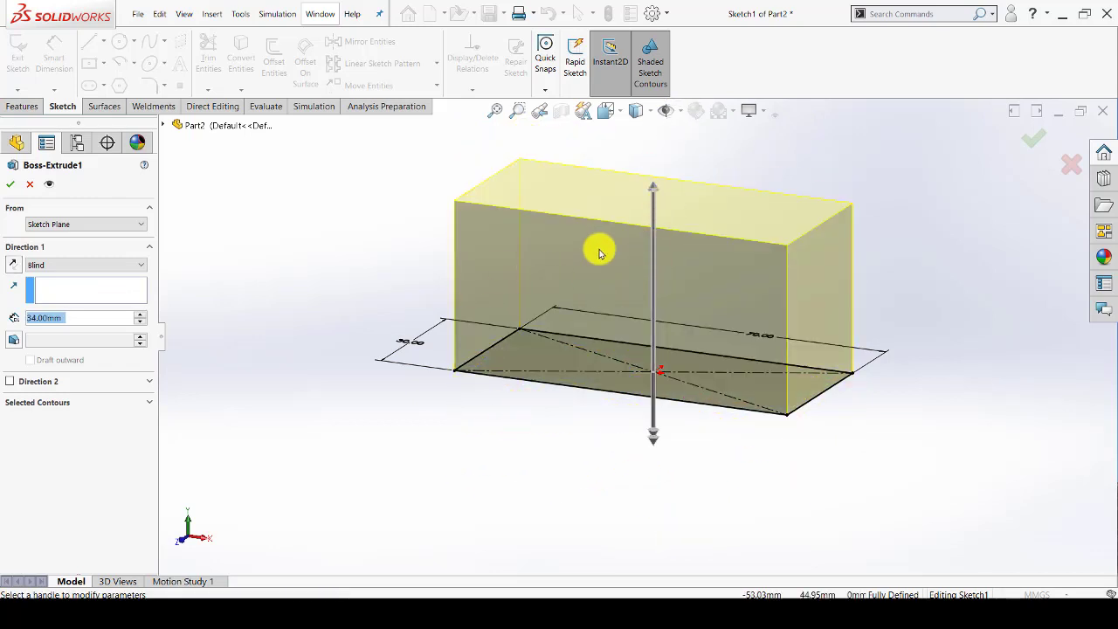
left_click(651, 187)
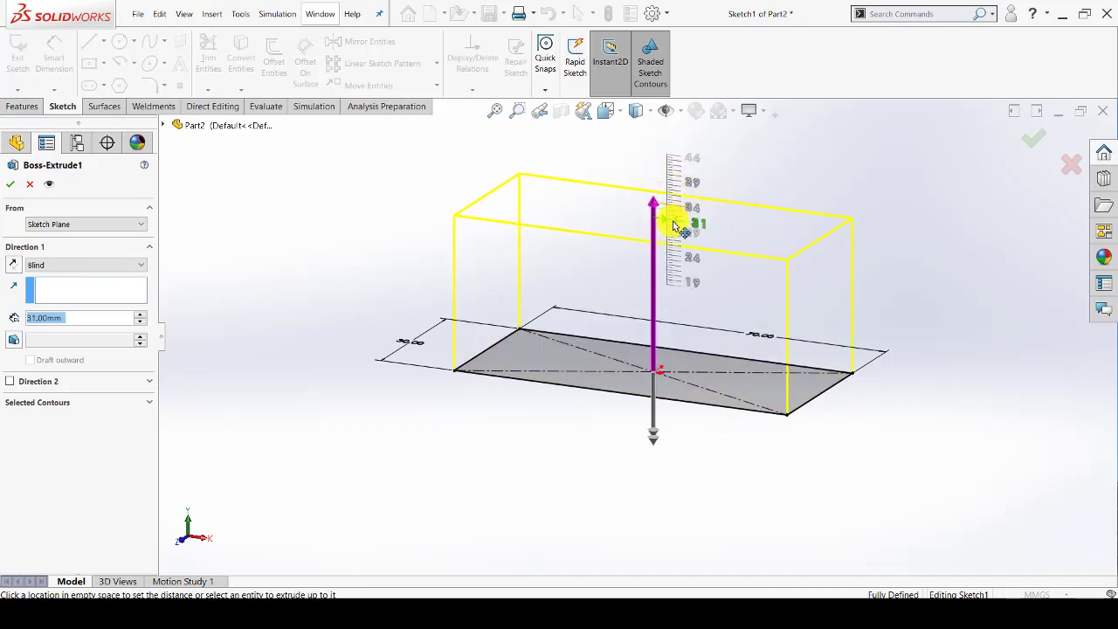
left_click(678, 262)
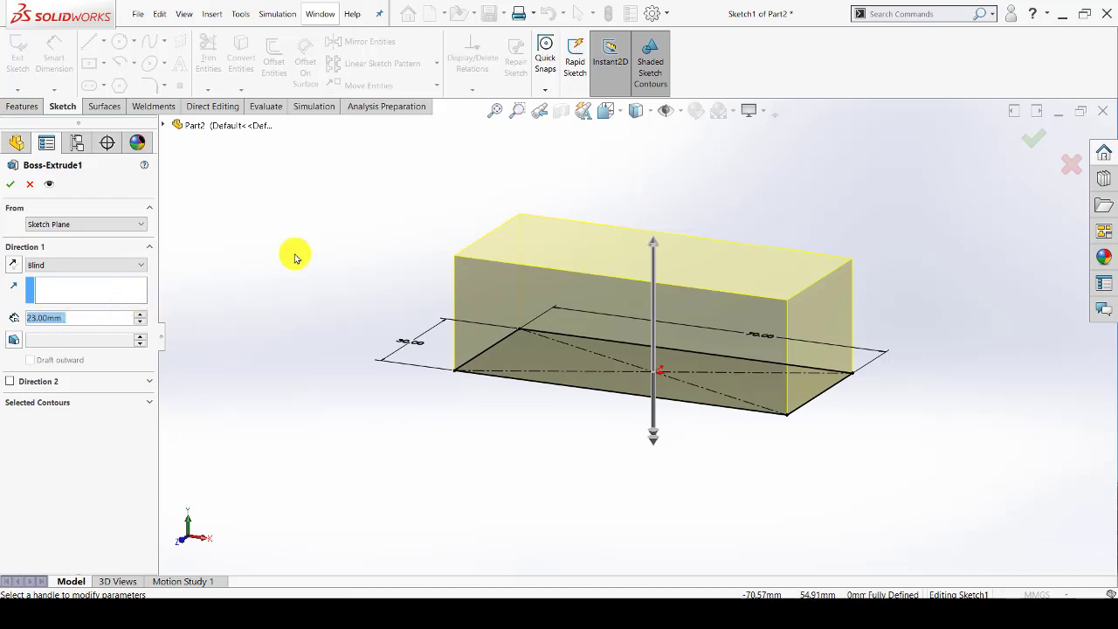
Step: Try Up To Vertex, then return the end condition to Blind and confirm the block extrusion
left_click(99, 266)
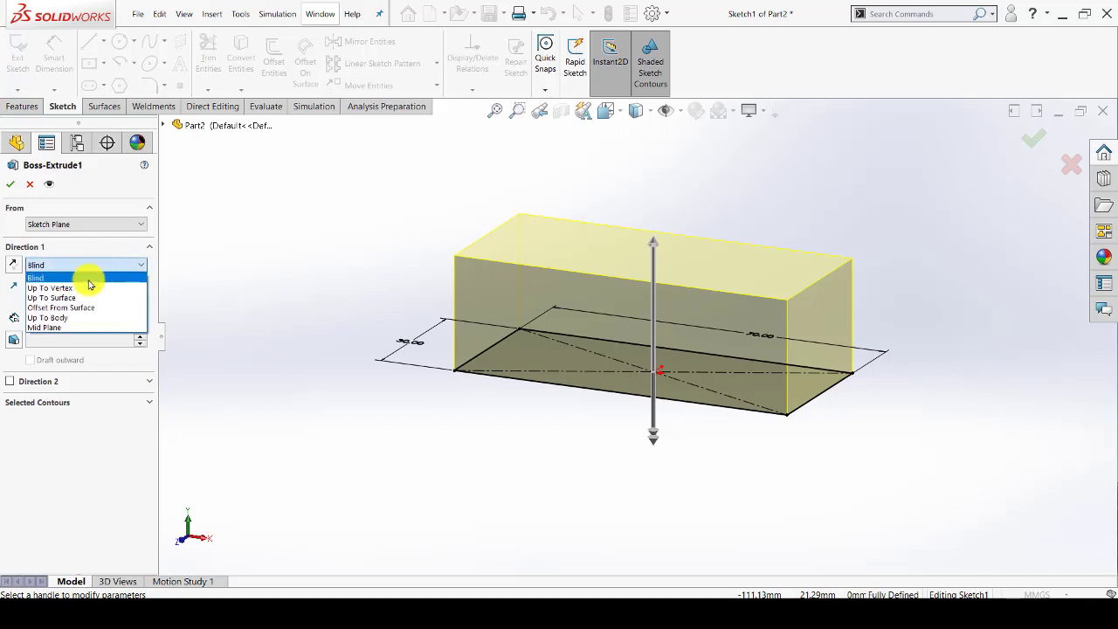
left_click(88, 291)
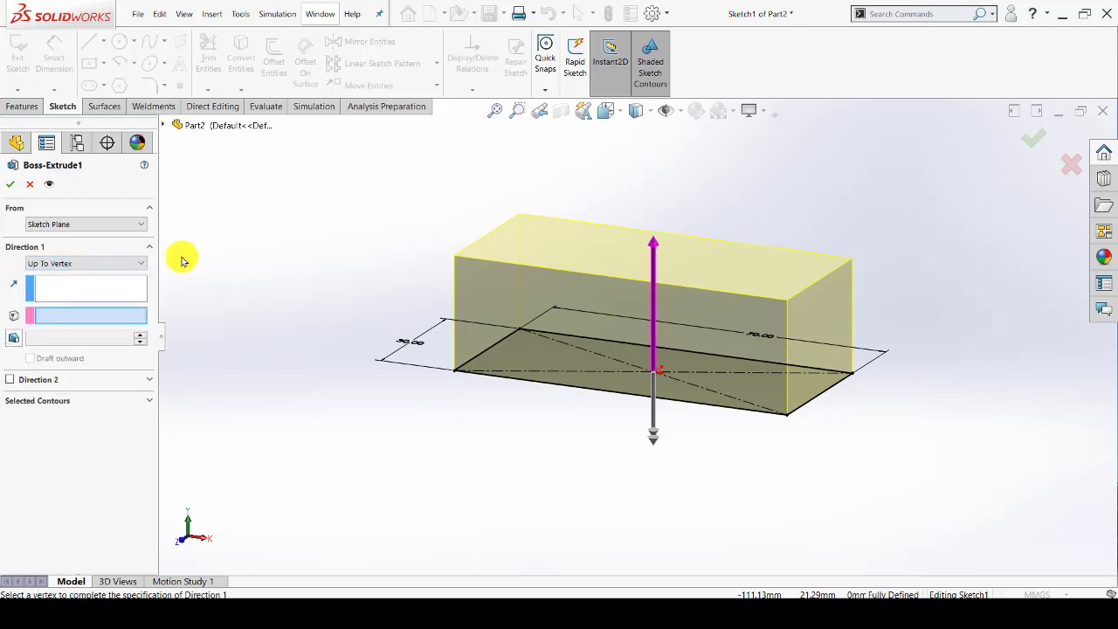
left_click(57, 319)
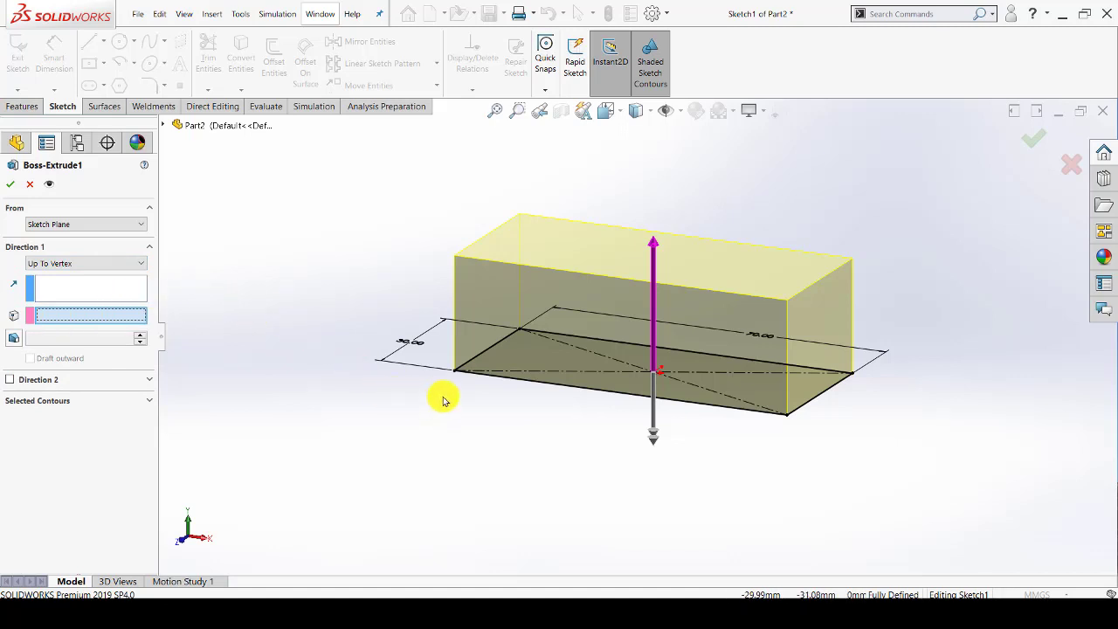
left_click(91, 265)
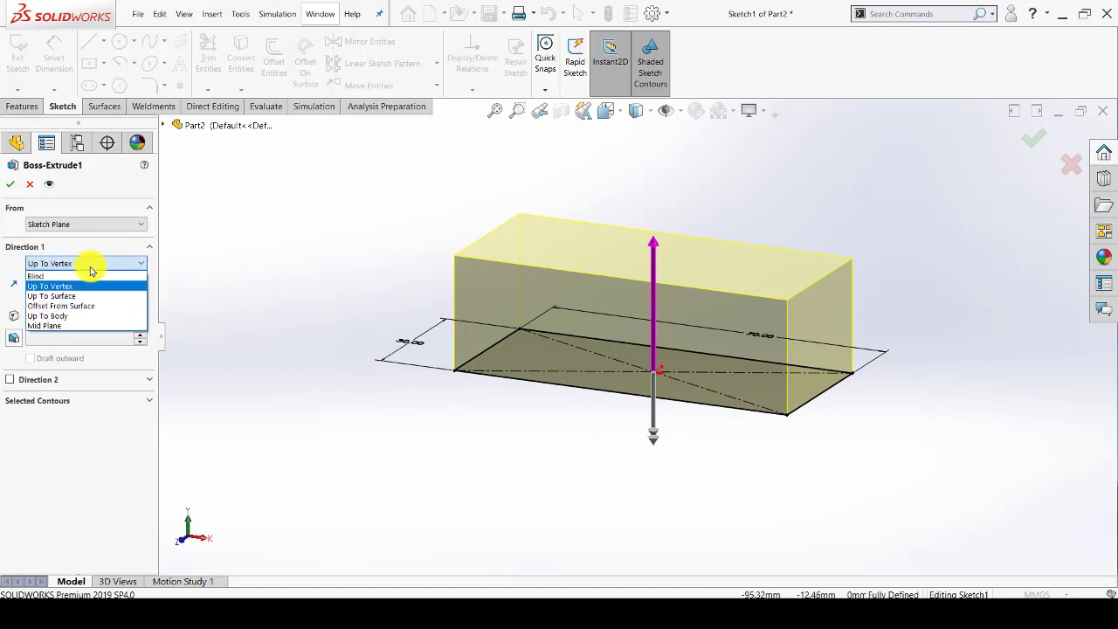
left_click(91, 264)
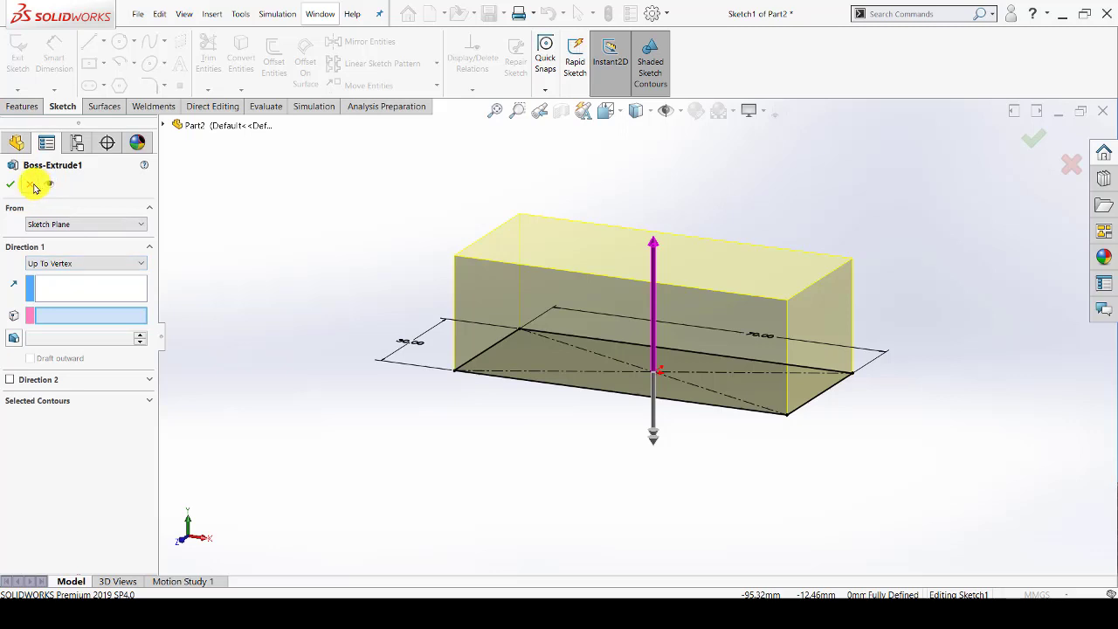
left_click(75, 265)
left_click(61, 278)
left_click(18, 184)
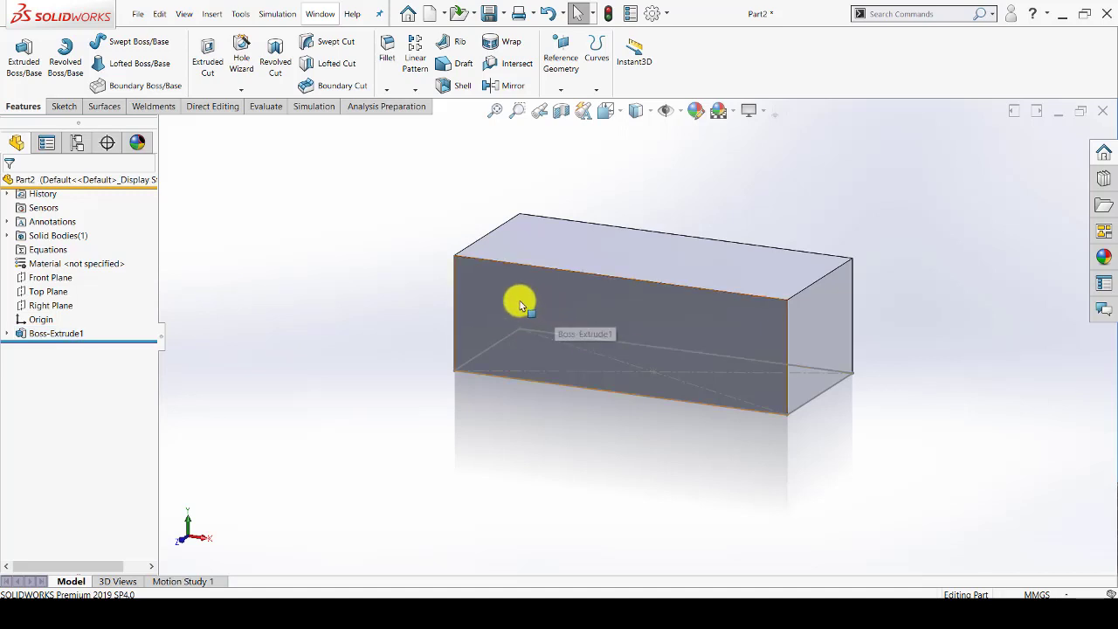
Step: Select the block's bottom face, view it Normal To, and start a sketch on it
left_click(514, 300)
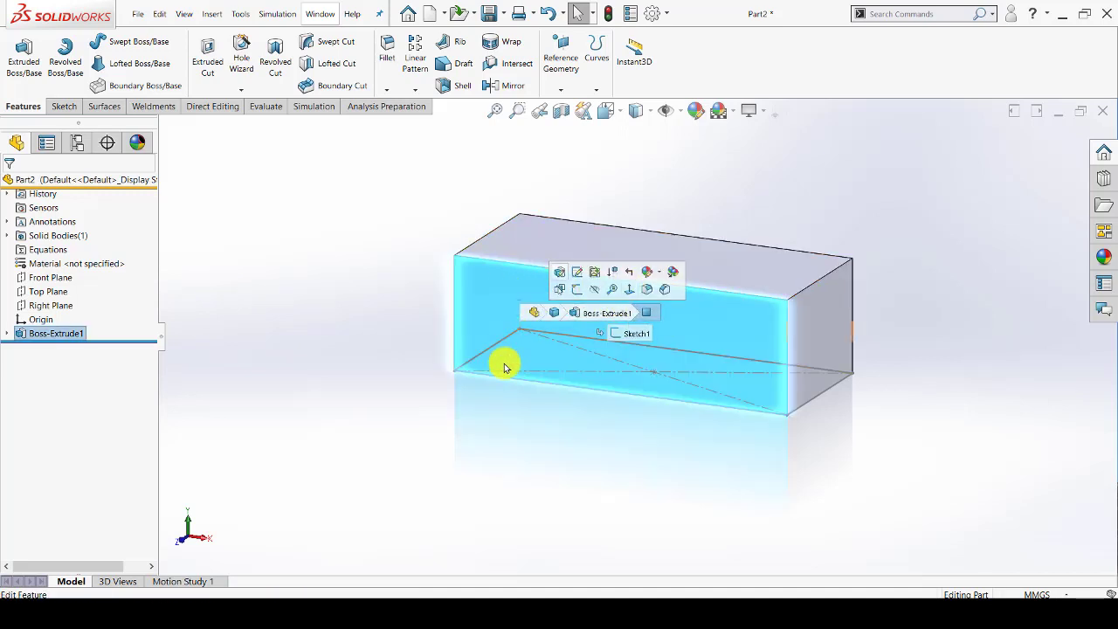
middle_click_drag(499, 364, 499, 274)
left_click(539, 397)
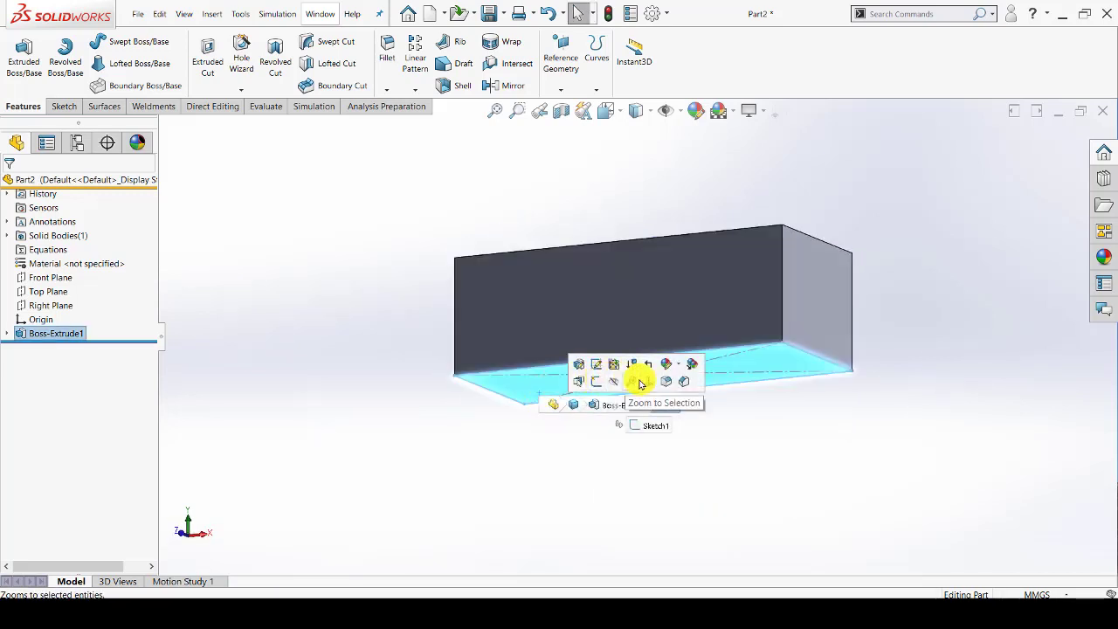
left_click(644, 380)
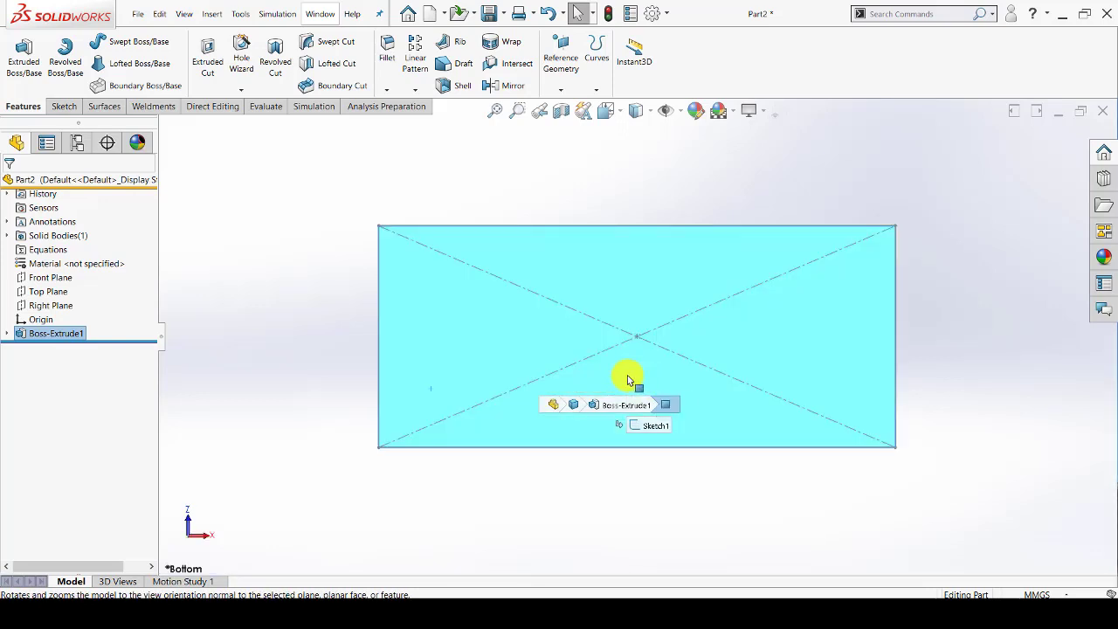
left_click(627, 380)
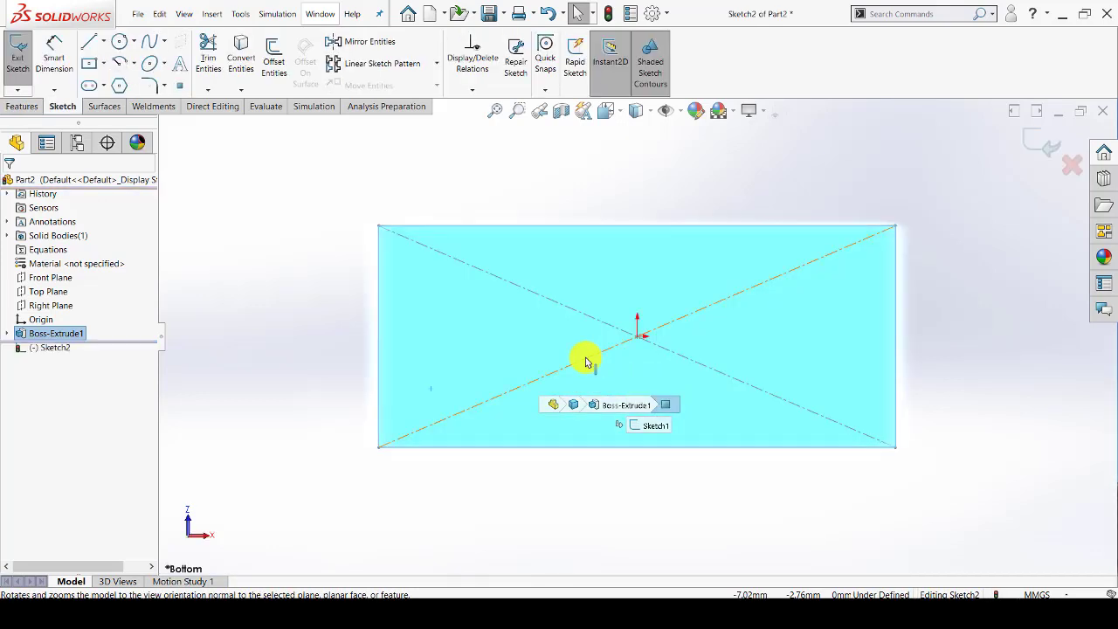
Step: Draw a circle centred on the bottom face's left edge
left_click(119, 45)
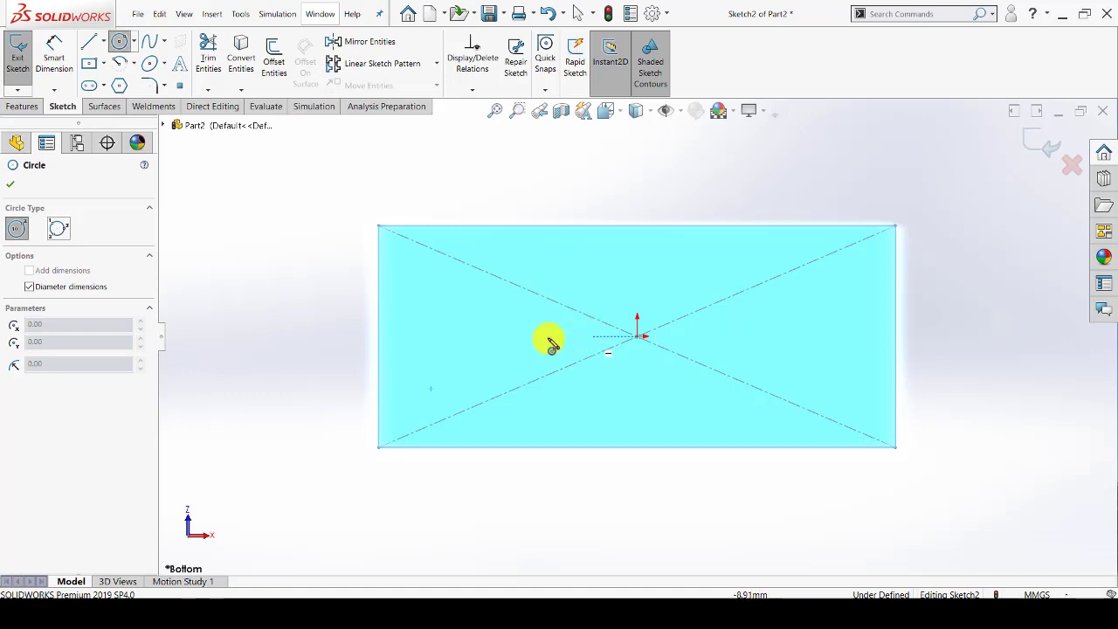
left_click(471, 337)
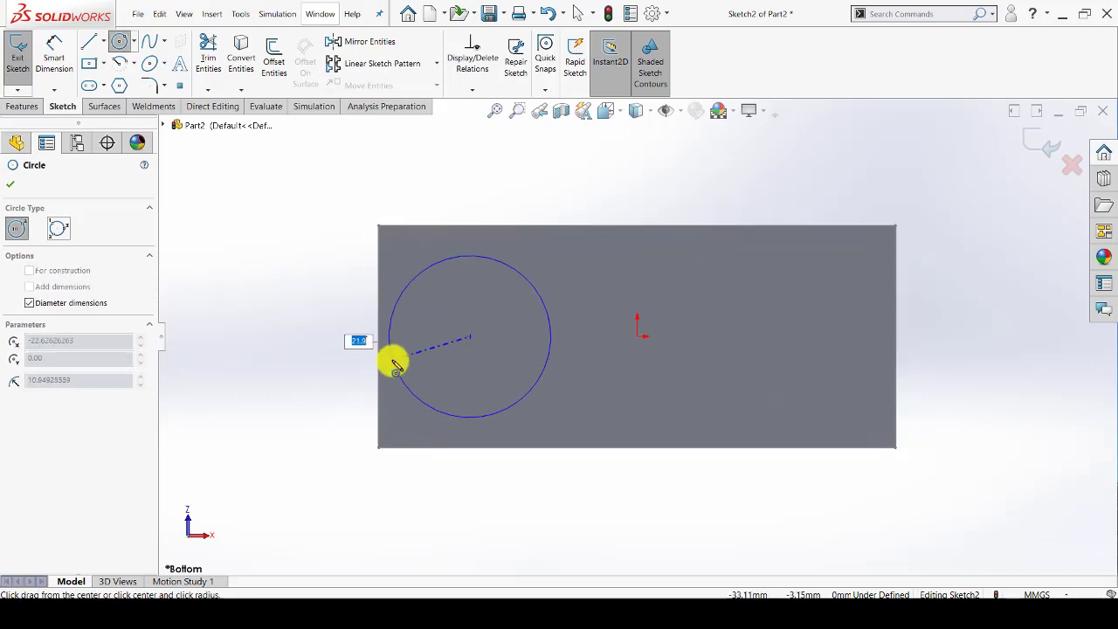
key("Escape")
key("Return")
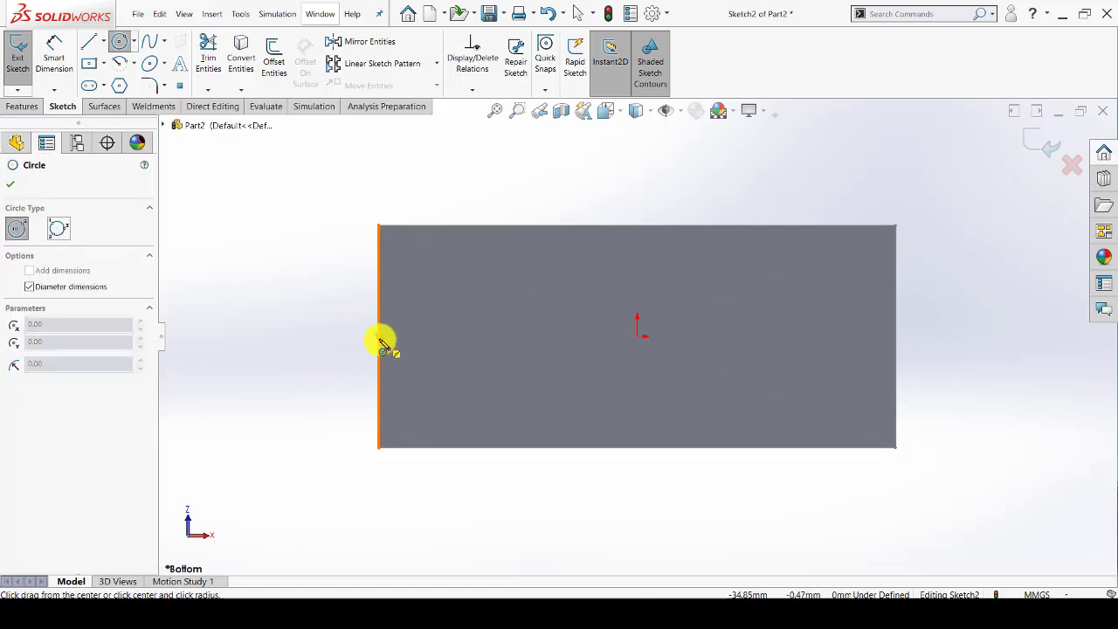
left_click_drag(379, 337, 377, 411)
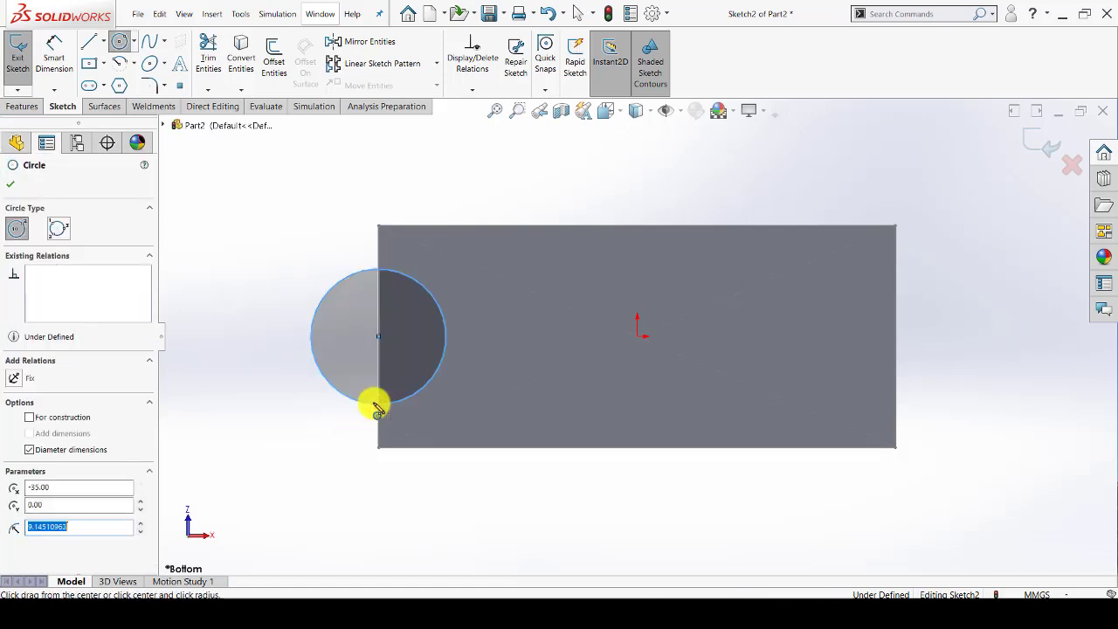
key("Escape")
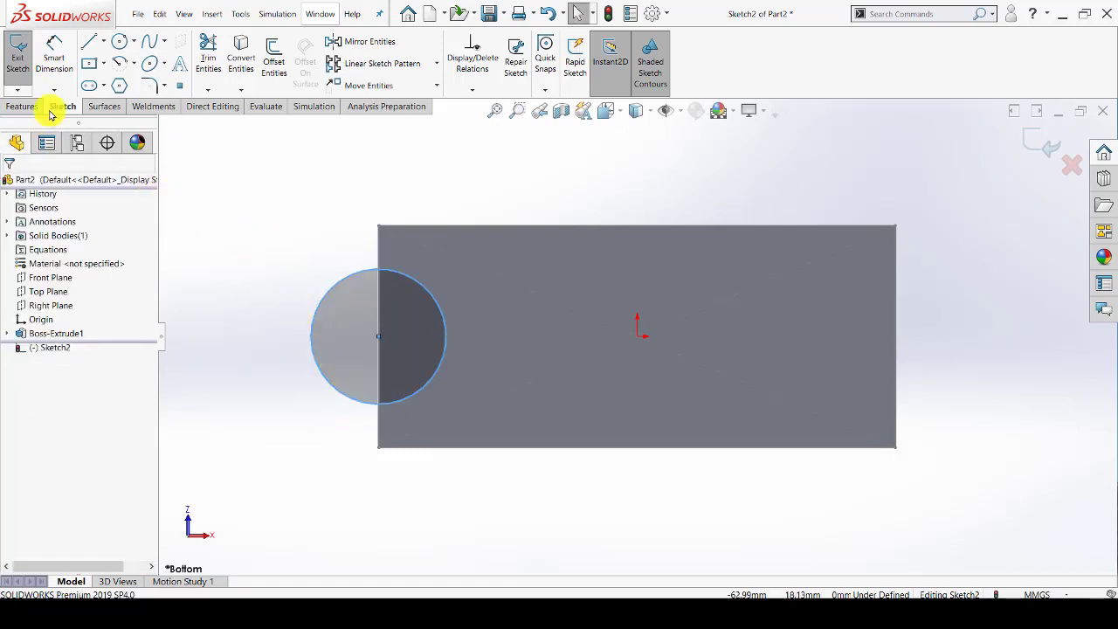
left_click(22, 106)
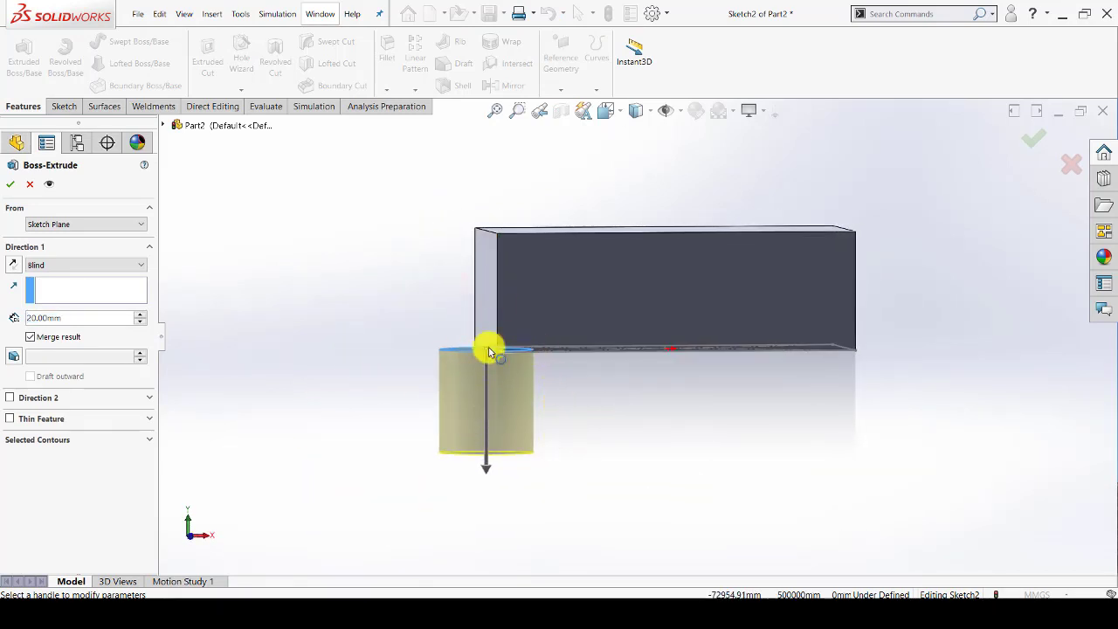
Step: Reverse the cylinder to extrude upward, trying Up To Vertex at the block's top corner
left_click(15, 263)
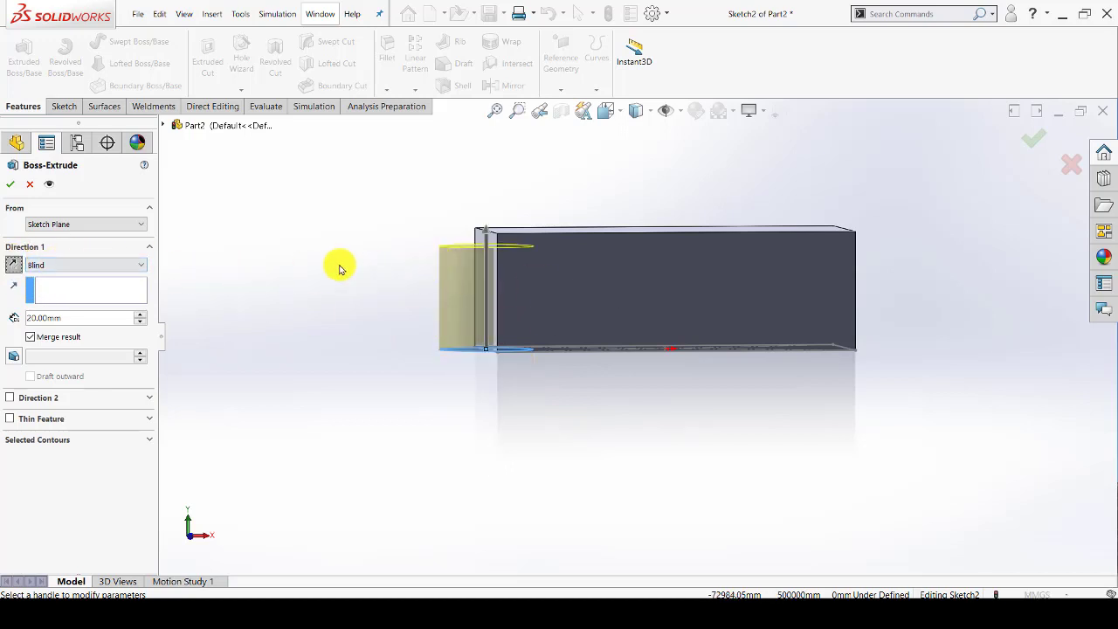
middle_click_drag(338, 265, 357, 289)
left_click(43, 264)
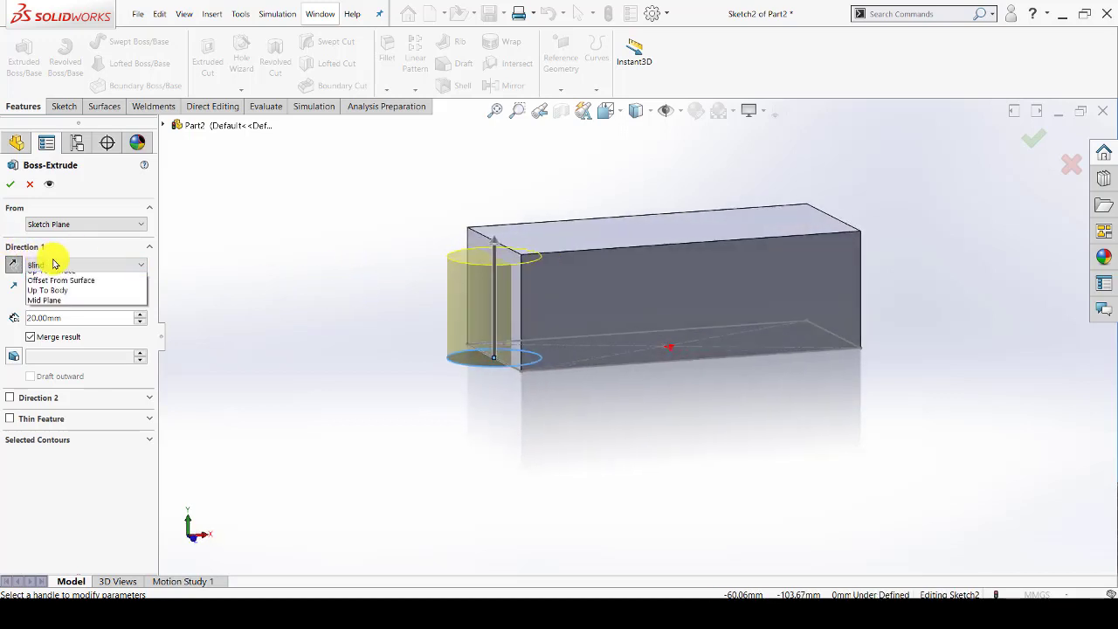
left_click(77, 298)
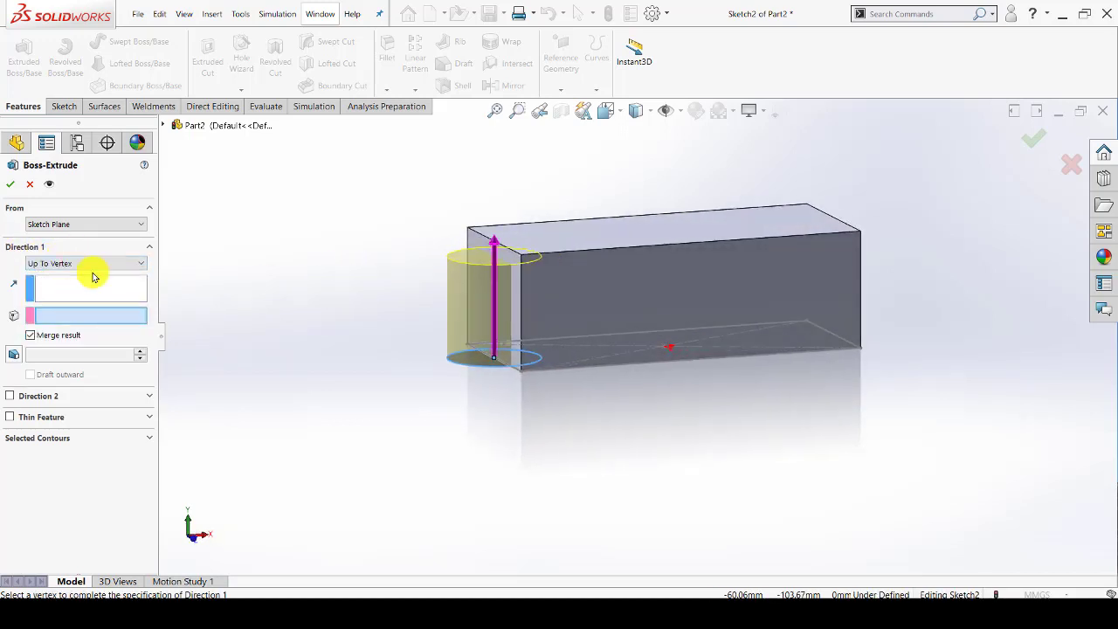
left_click(523, 260)
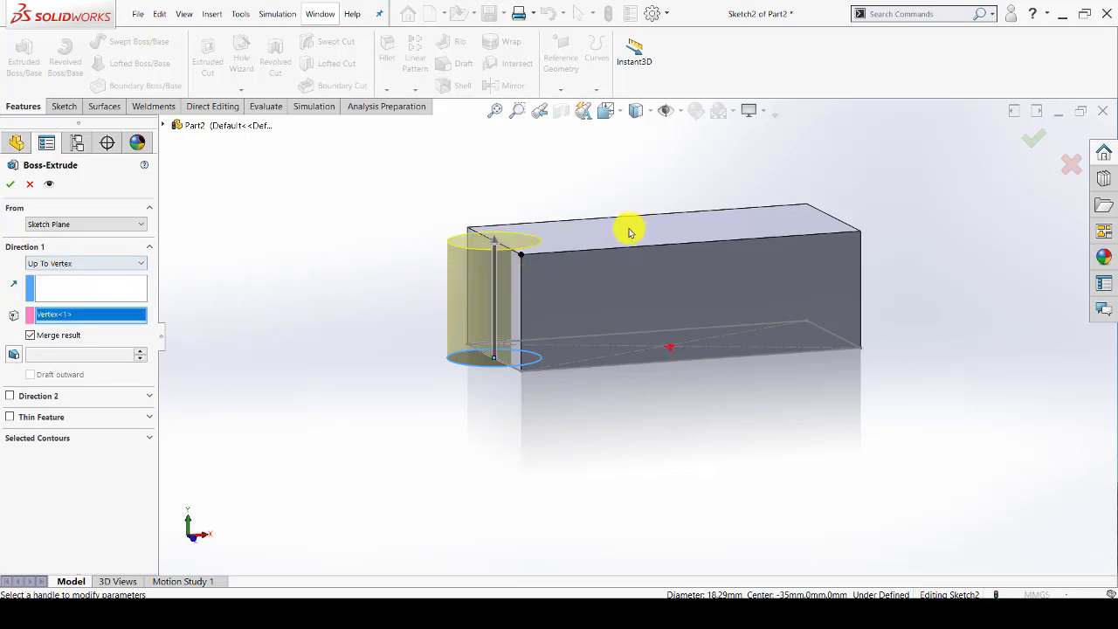
middle_click_drag(379, 247, 370, 255)
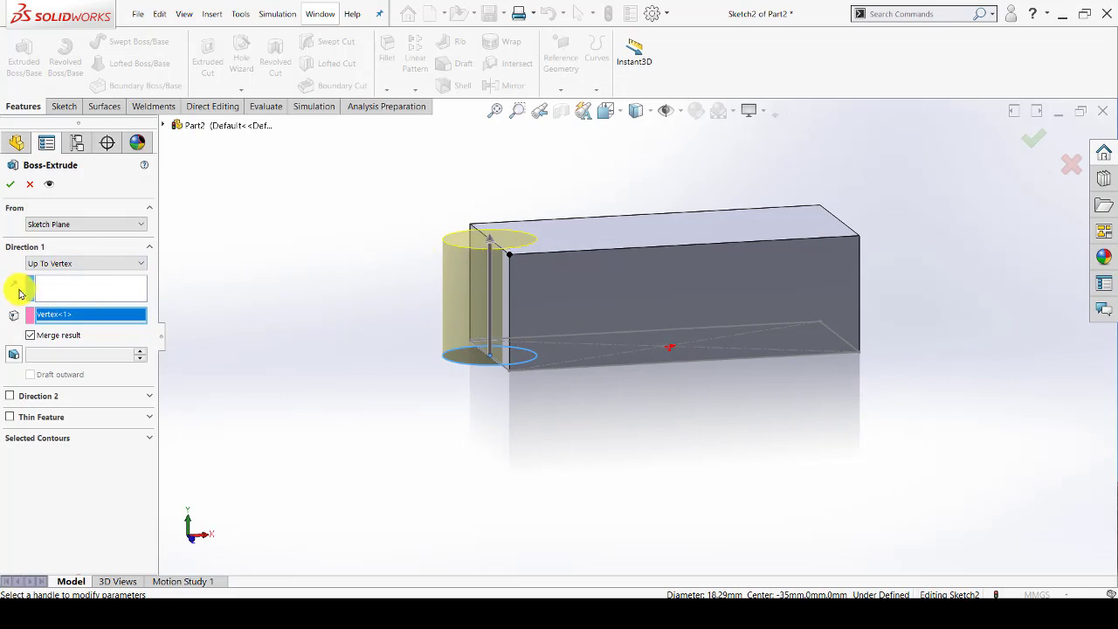
Step: End the cylinder Up To Surface at the block's top face and check the preview
left_click(65, 263)
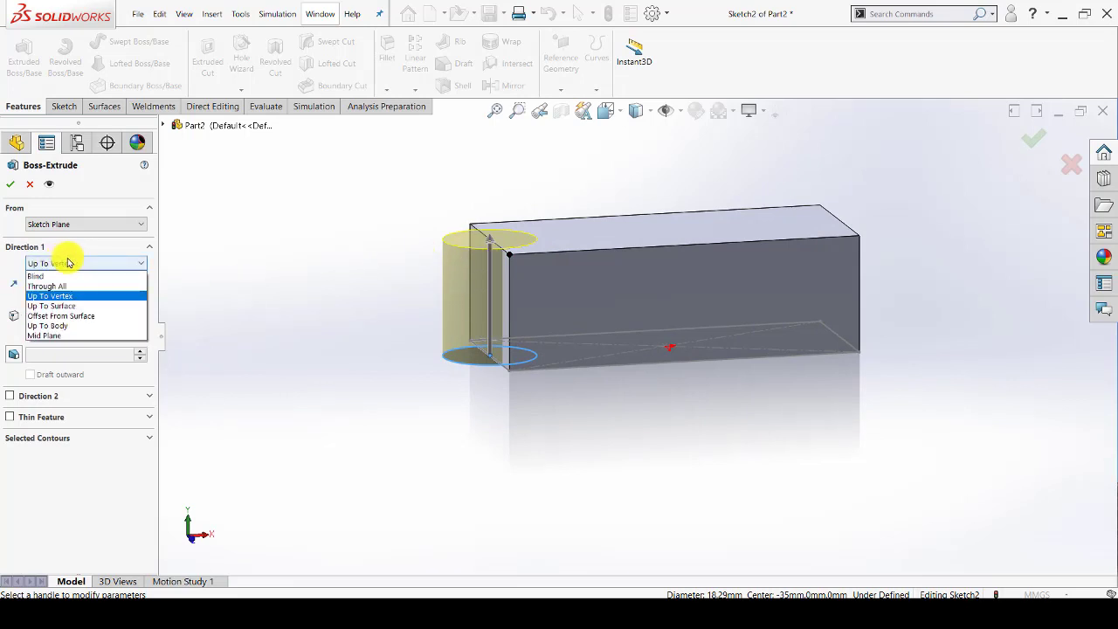
left_click(69, 307)
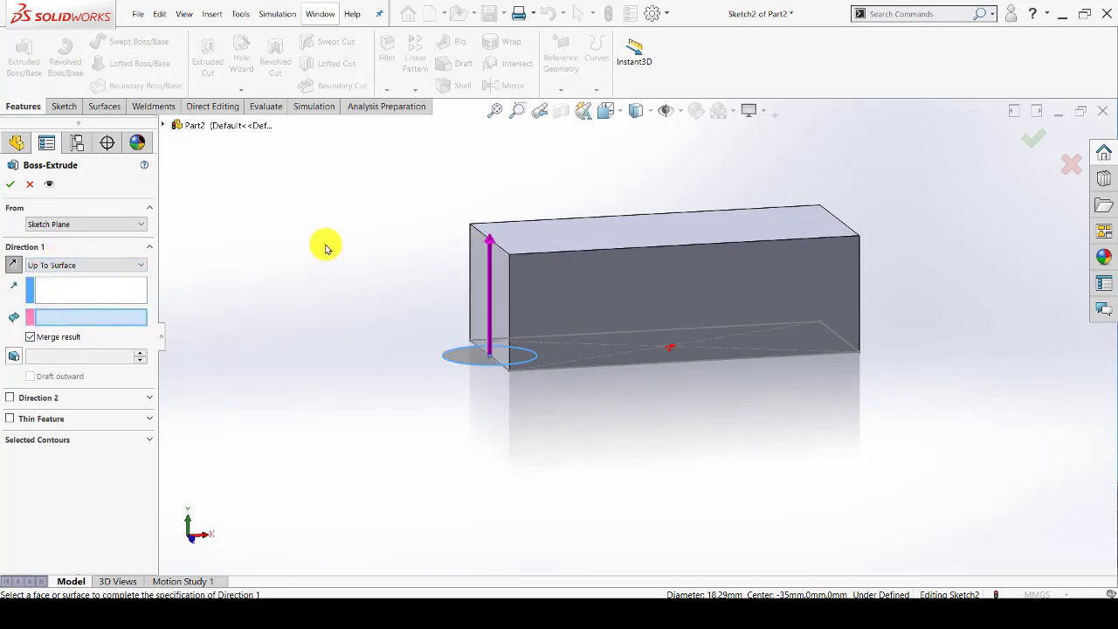
left_click(581, 236)
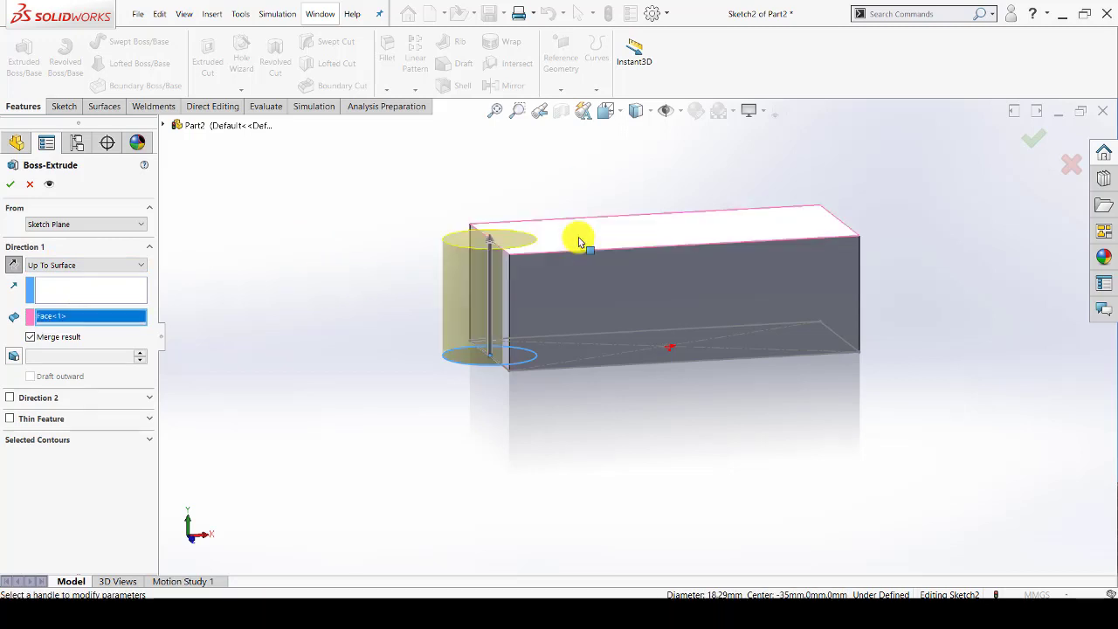
middle_click_drag(331, 273, 535, 263)
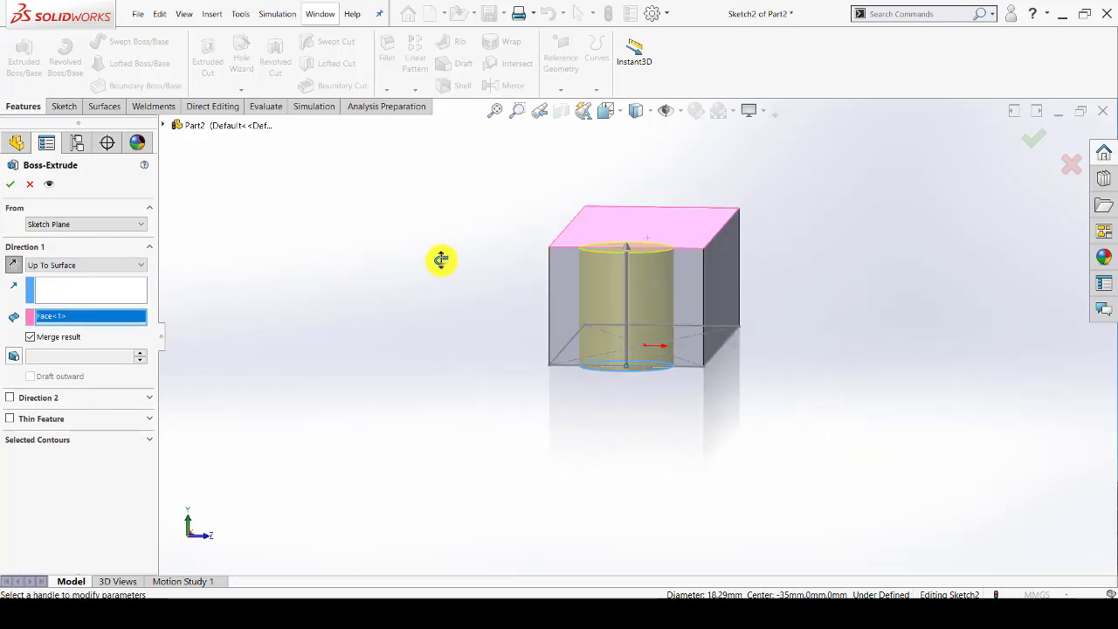
mouse_move(442, 260)
middle_mouse_down()
mouse_move(348, 274)
mouse_move(499, 268)
mouse_move(364, 300)
mouse_move(376, 335)
mouse_move(382, 277)
mouse_move(400, 292)
mouse_move(355, 310)
mouse_move(352, 321)
mouse_move(346, 285)
mouse_move(321, 297)
mouse_move(509, 327)
middle_mouse_up()
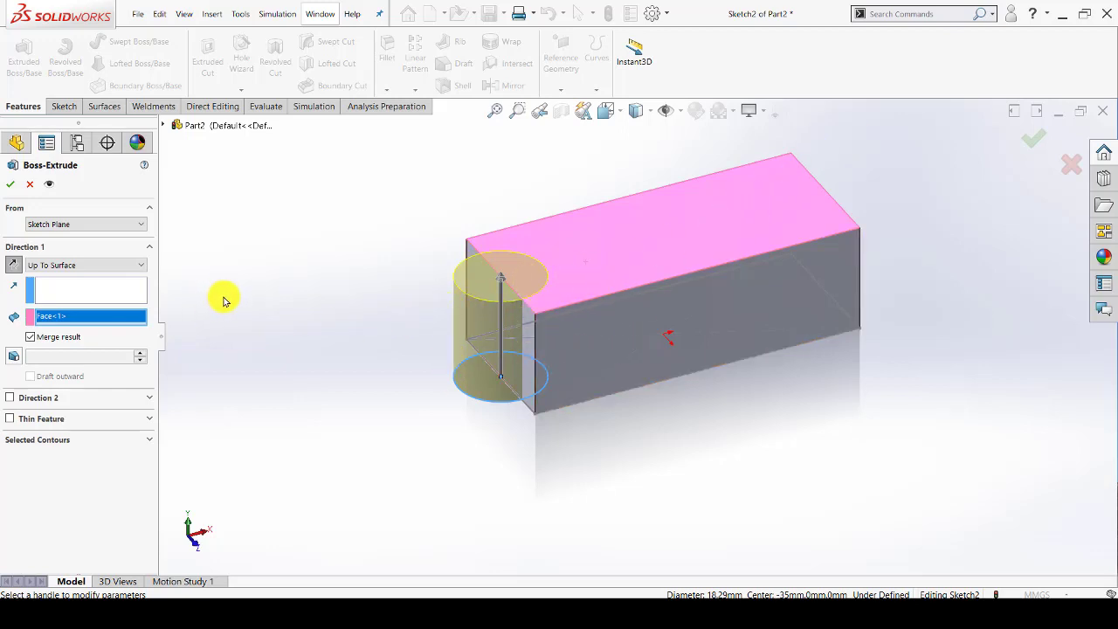
middle_click_drag(350, 280, 331, 266)
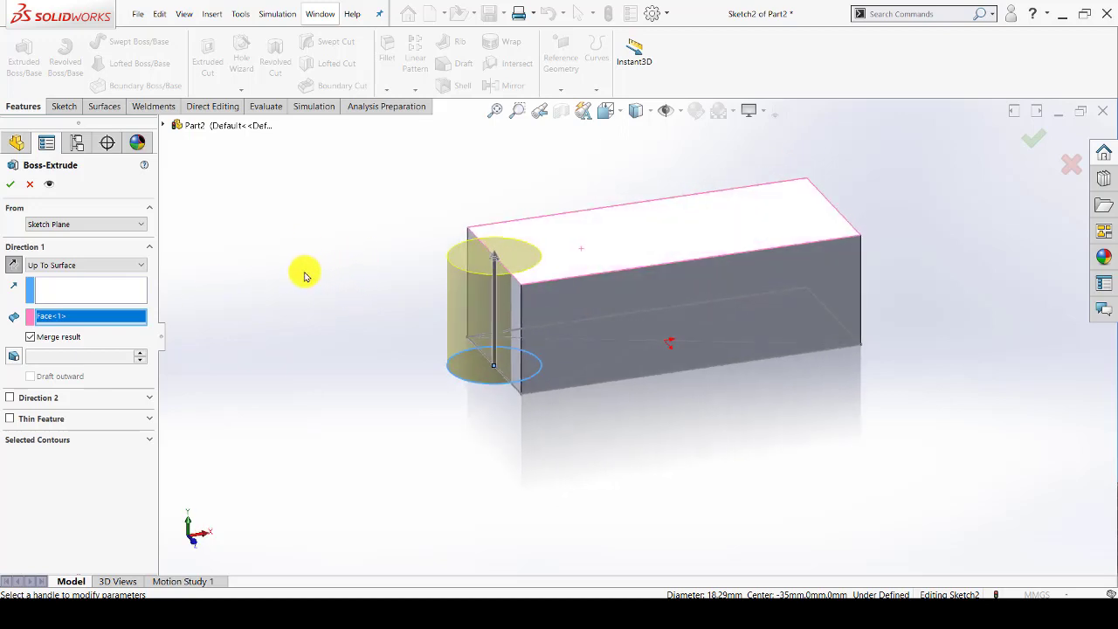
Step: Try Through All, then set Offset From Surface referencing the box's top face
left_click(113, 265)
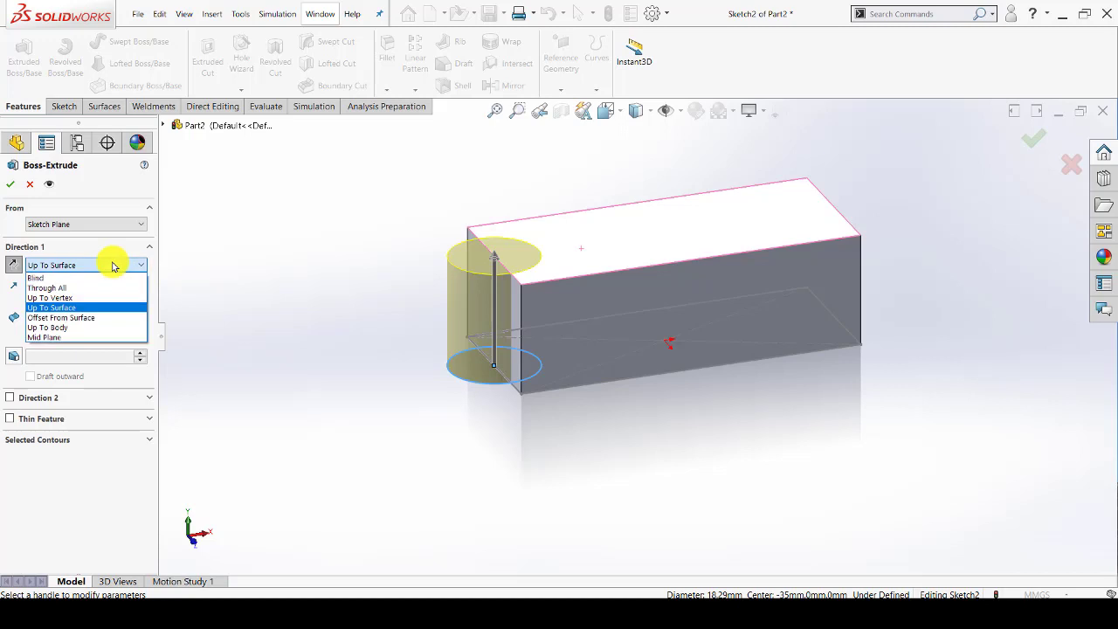
left_click(75, 289)
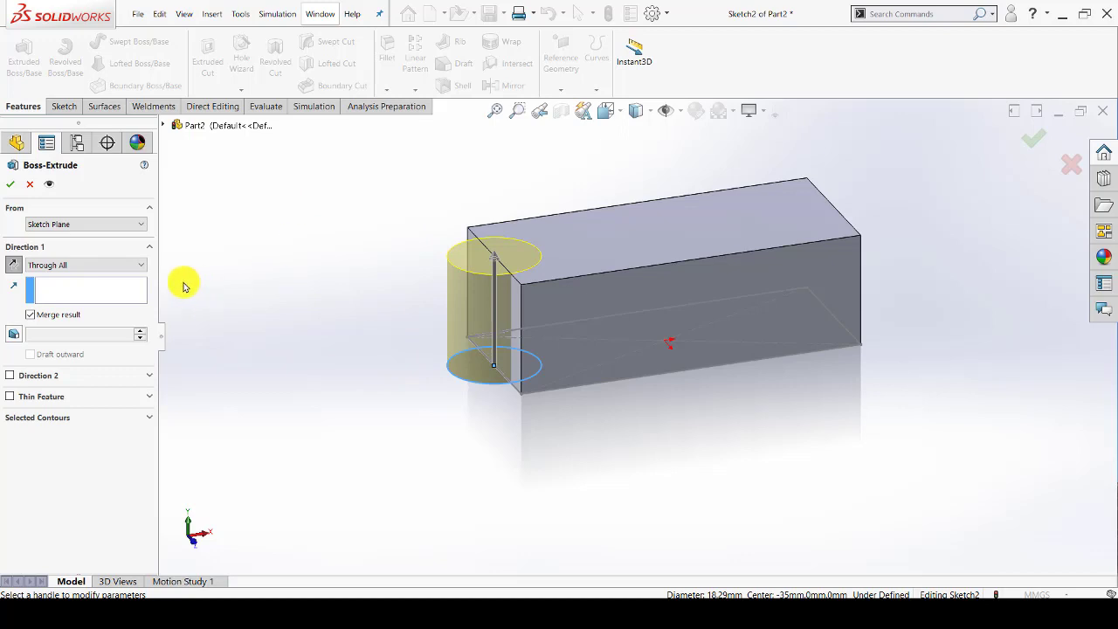
left_click(87, 267)
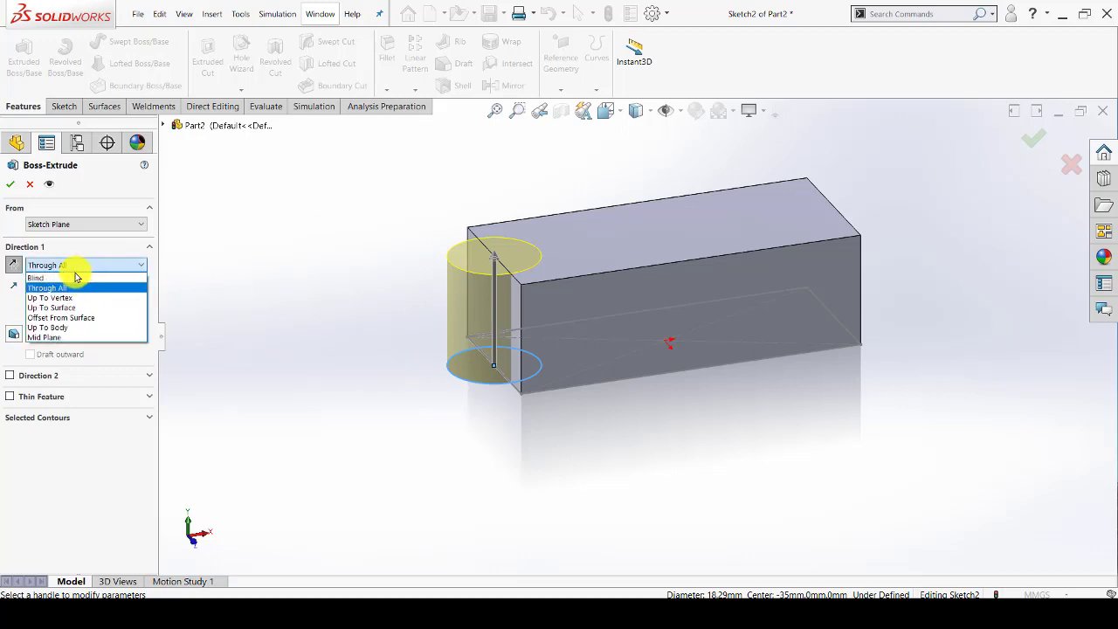
left_click(84, 318)
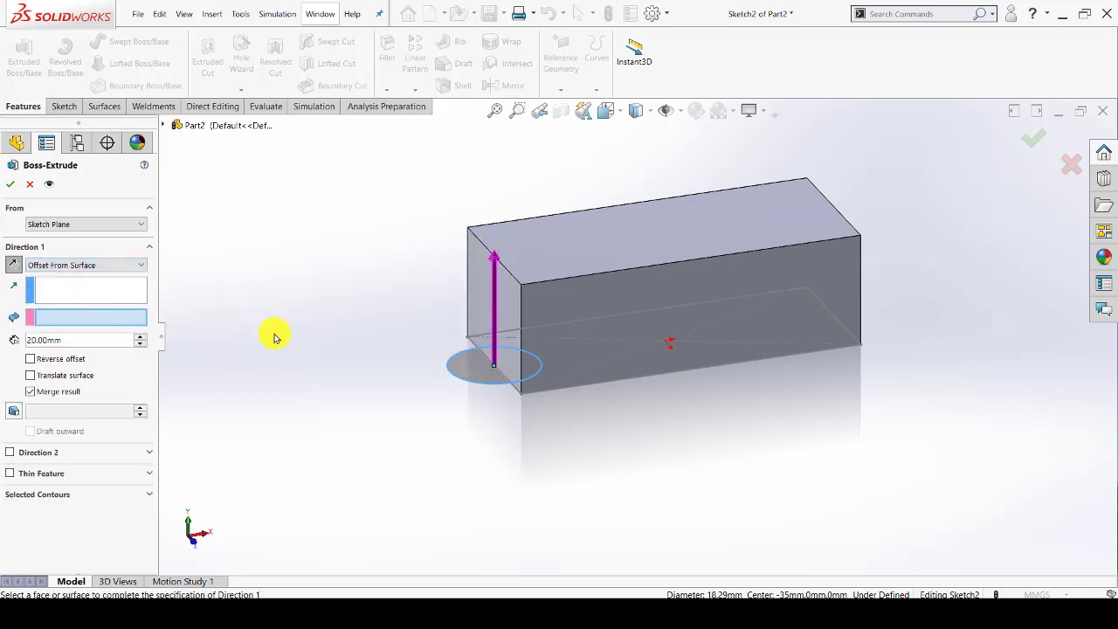
mouse_move(274, 338)
middle_mouse_down()
mouse_move(291, 332)
mouse_move(274, 283)
mouse_move(254, 297)
mouse_move(298, 304)
mouse_move(329, 265)
mouse_move(326, 327)
mouse_move(332, 261)
middle_mouse_up()
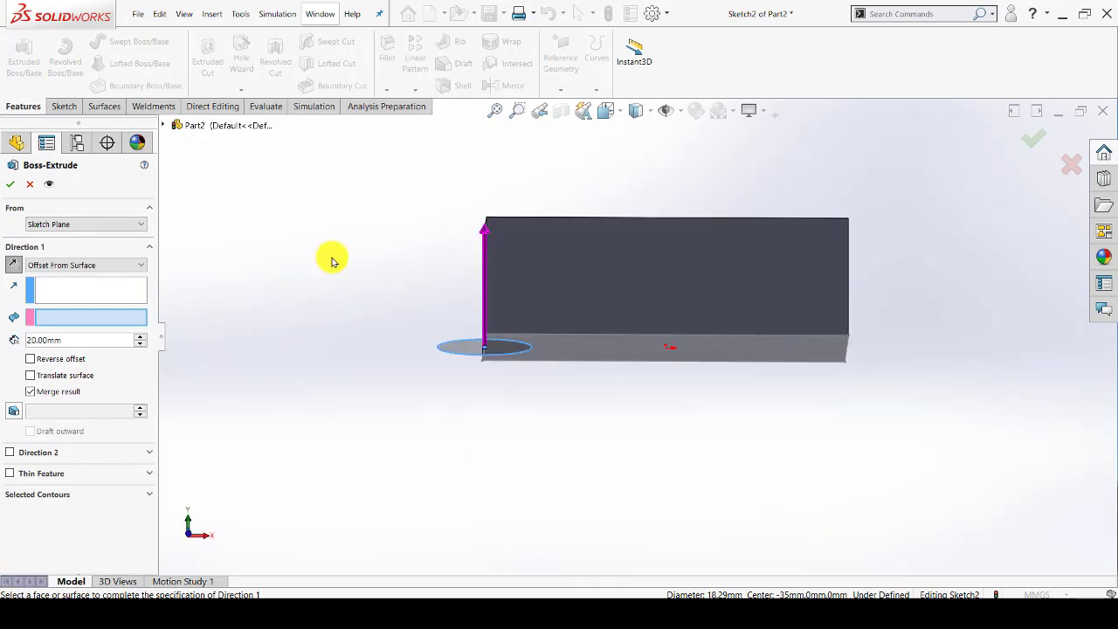
middle_click_drag(384, 284, 569, 250)
left_click(586, 236)
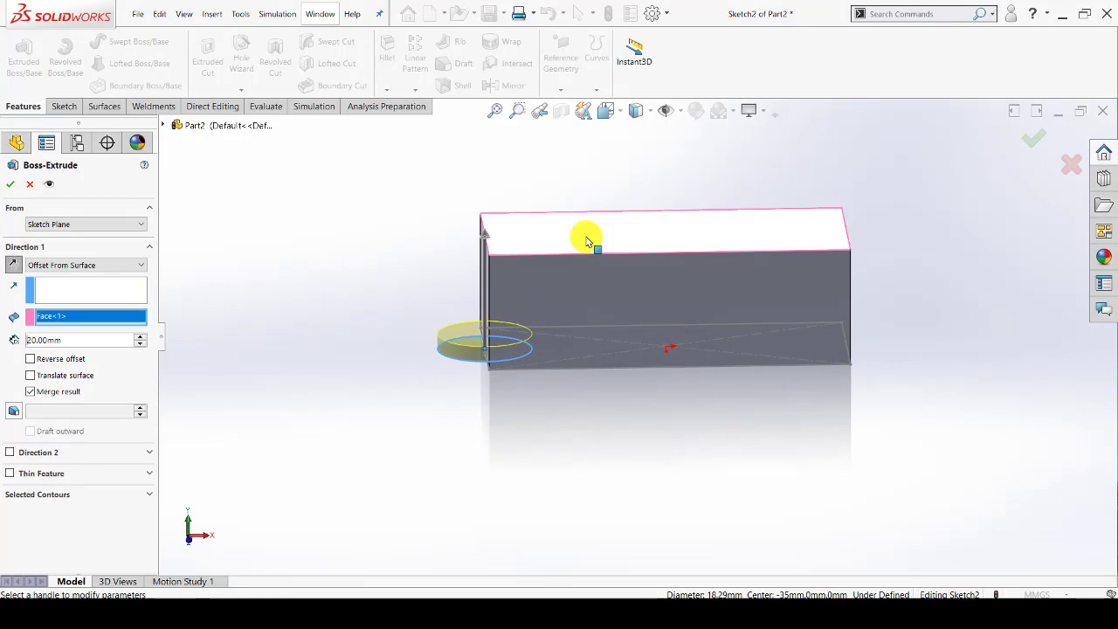
Step: Reverse the 20.00 mm offset so the cylinder rises above the block
mouse_move(260, 321)
middle_mouse_down()
mouse_move(312, 300)
mouse_move(303, 288)
mouse_move(342, 293)
middle_mouse_up()
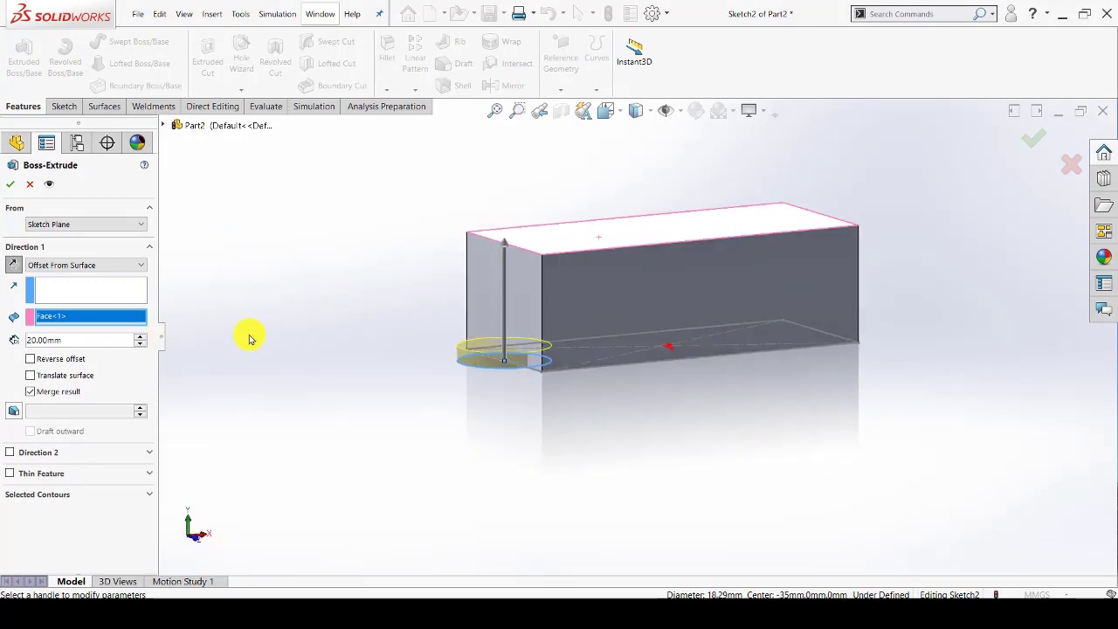
middle_click_drag(388, 338, 394, 321)
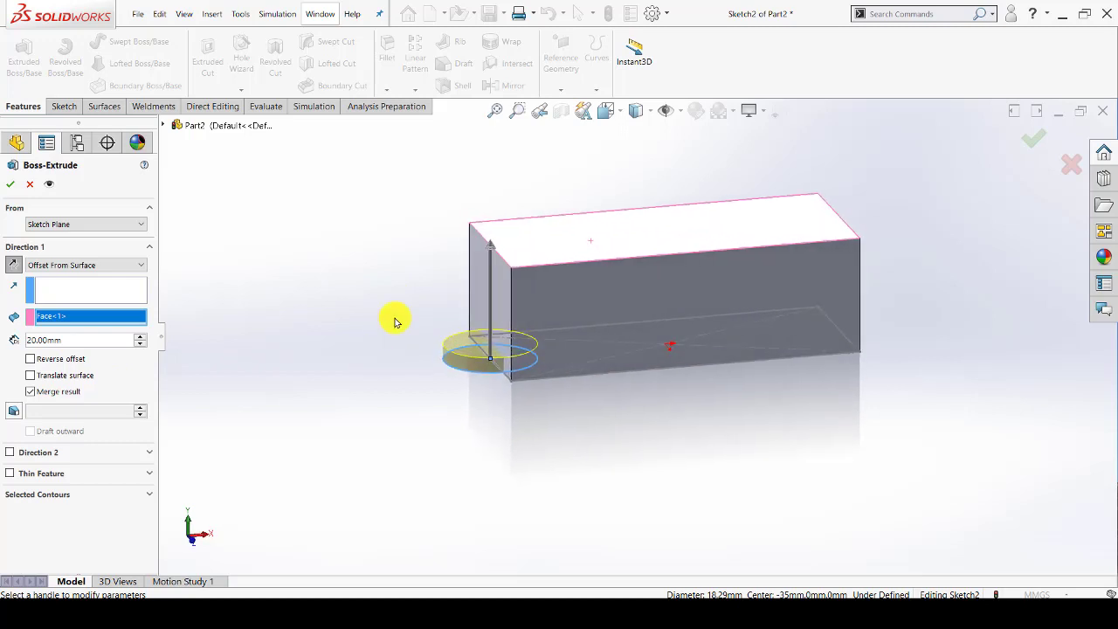
left_click(31, 359)
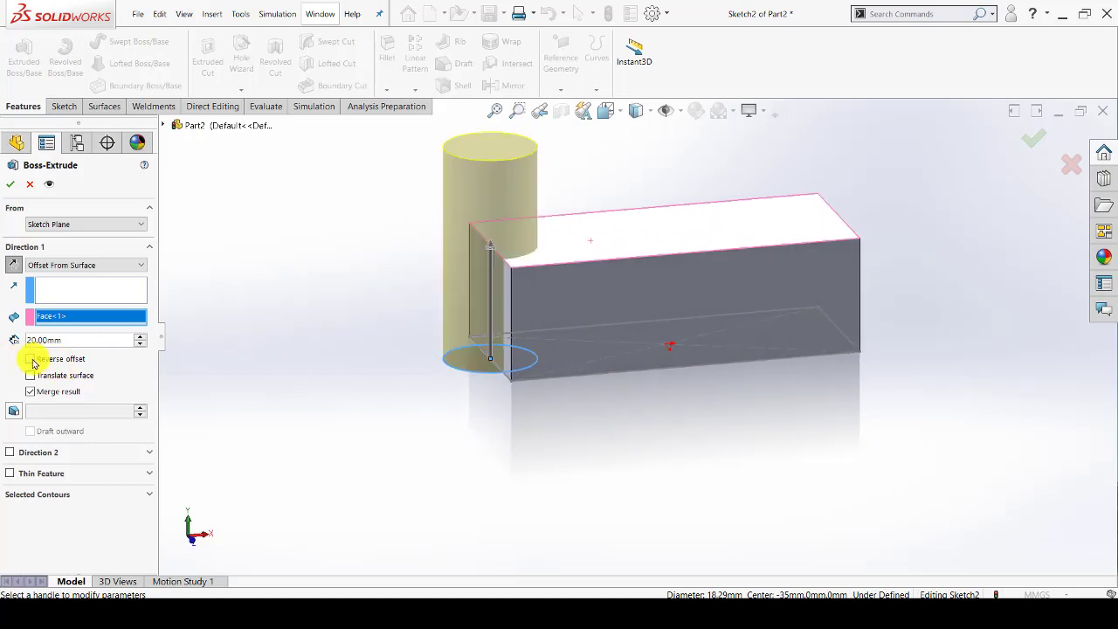
middle_click_drag(379, 379, 317, 345)
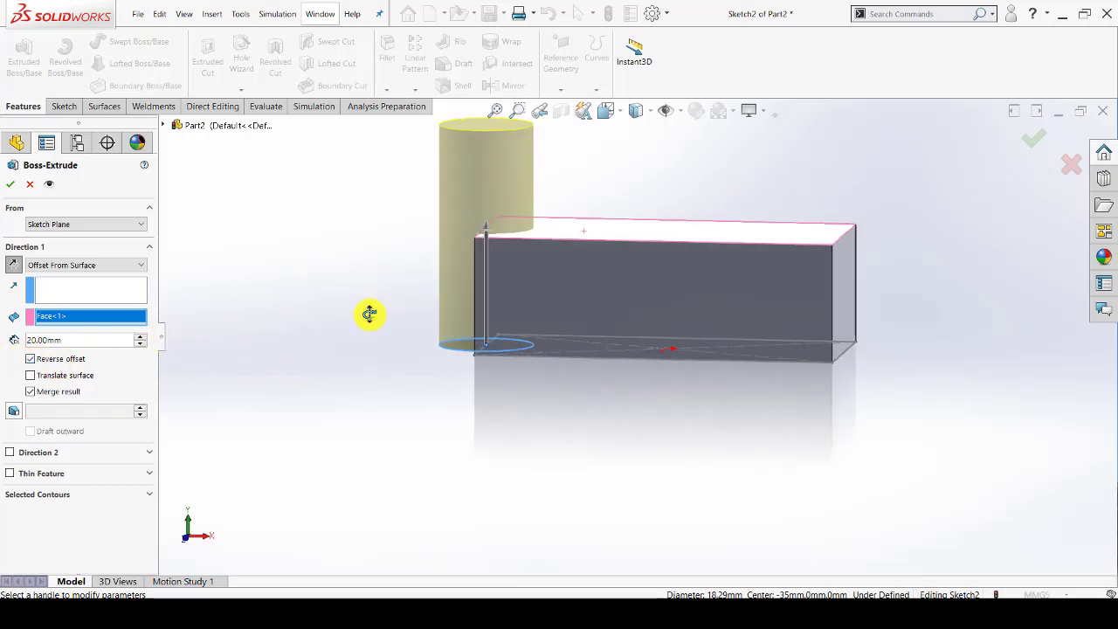
middle_click_drag(370, 315, 374, 302)
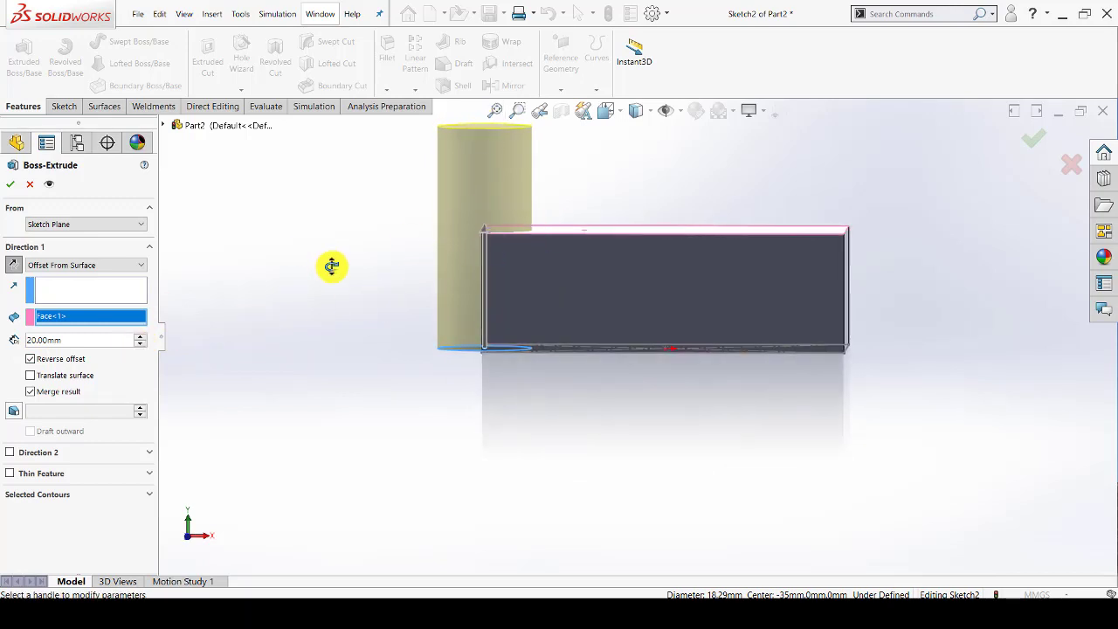
middle_click_drag(329, 267, 335, 243)
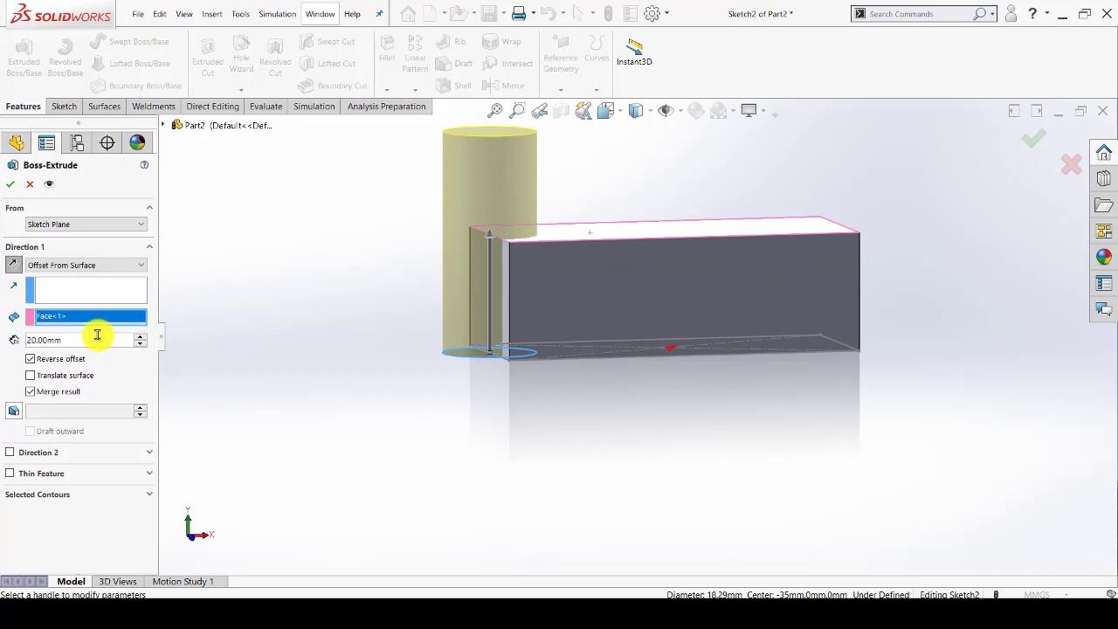
left_click(76, 266)
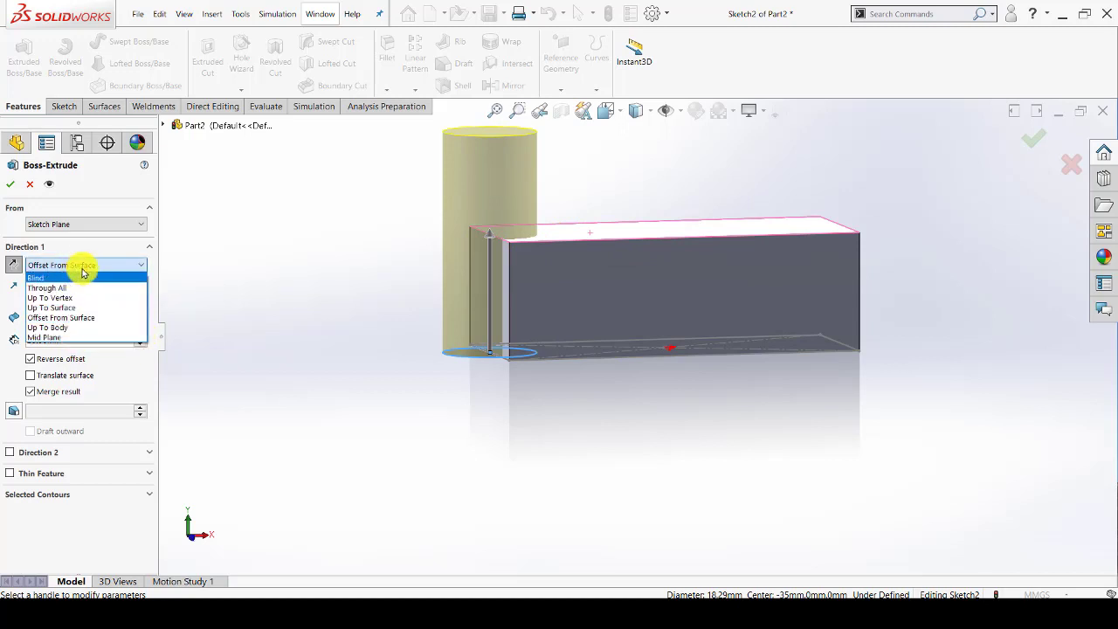
Step: After trying Up To Body, extrude the circle Mid Plane 30 mm and accept Boss-Extrude2
left_click(47, 328)
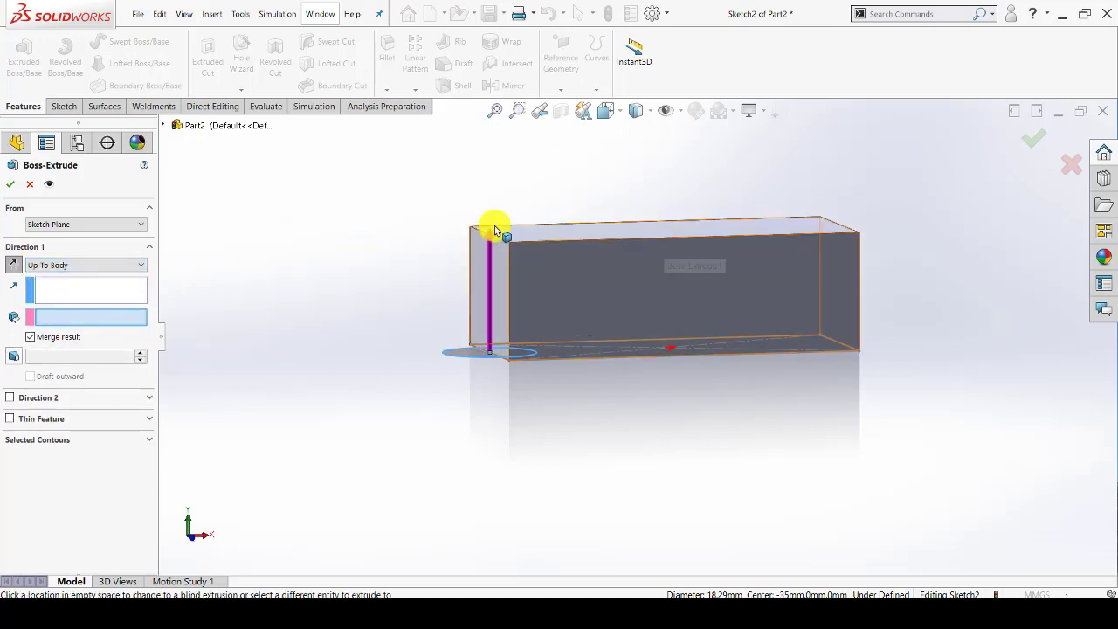
middle_click_drag(579, 270, 569, 195)
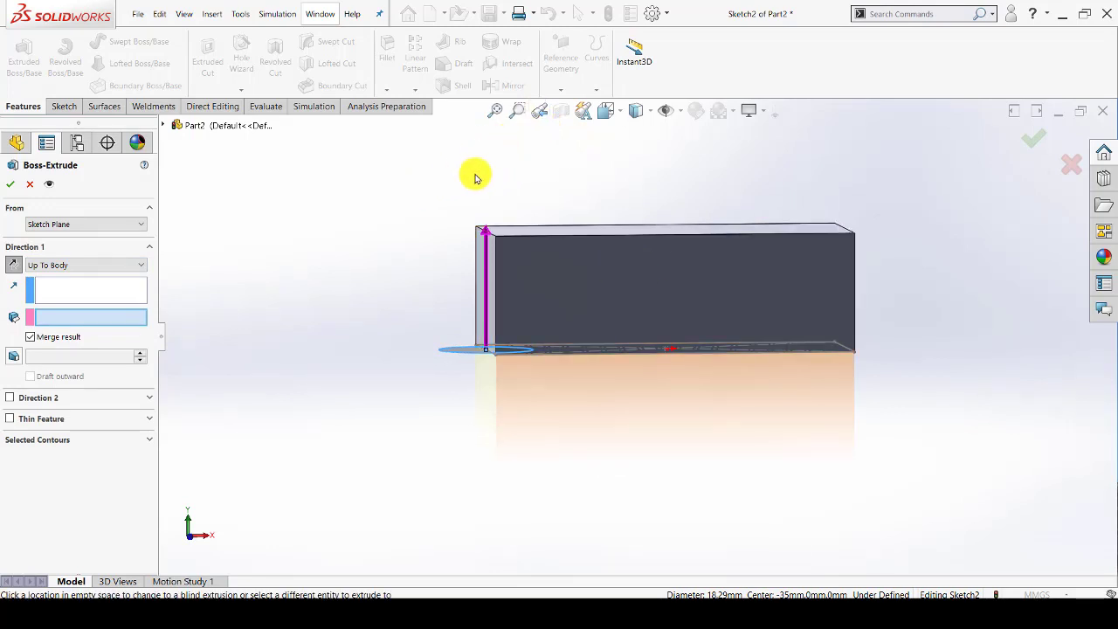
left_click(81, 265)
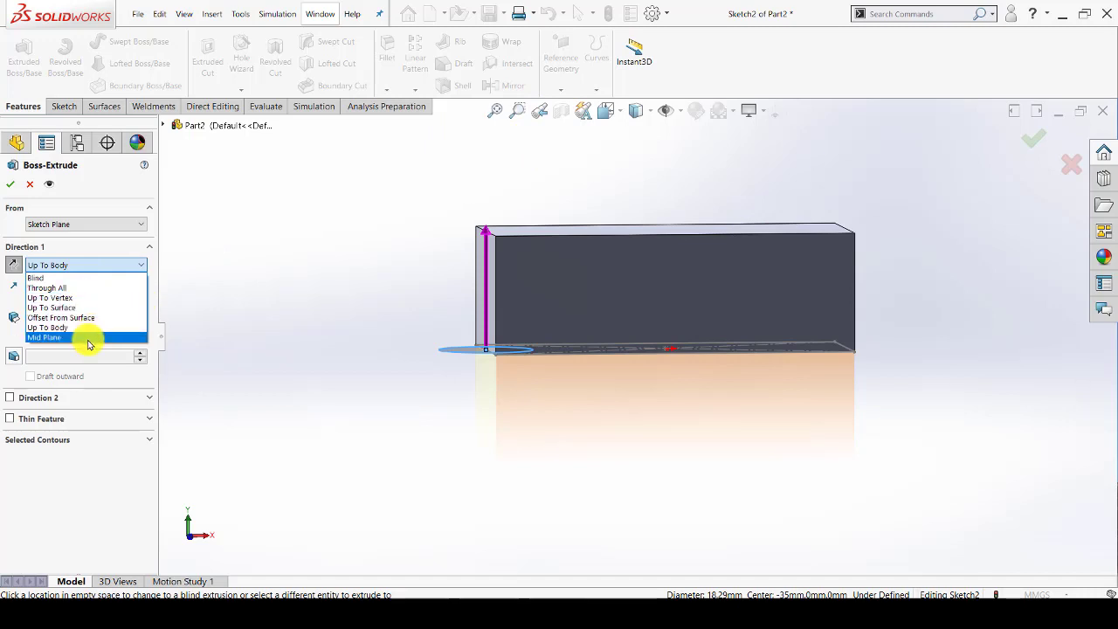
left_click(288, 267)
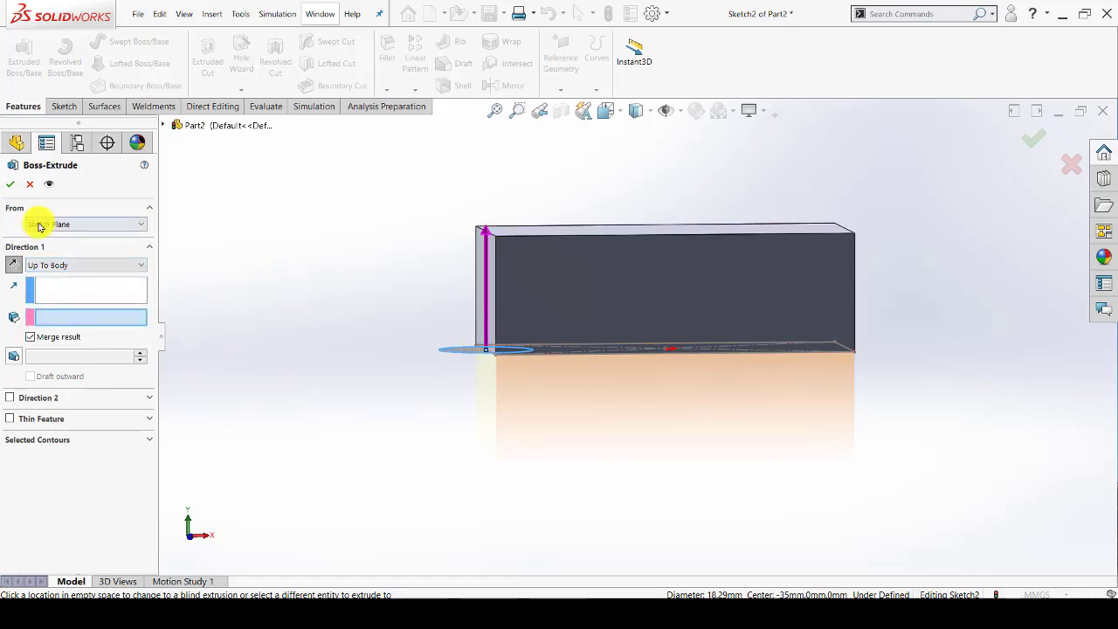
left_click(82, 266)
left_click(92, 332)
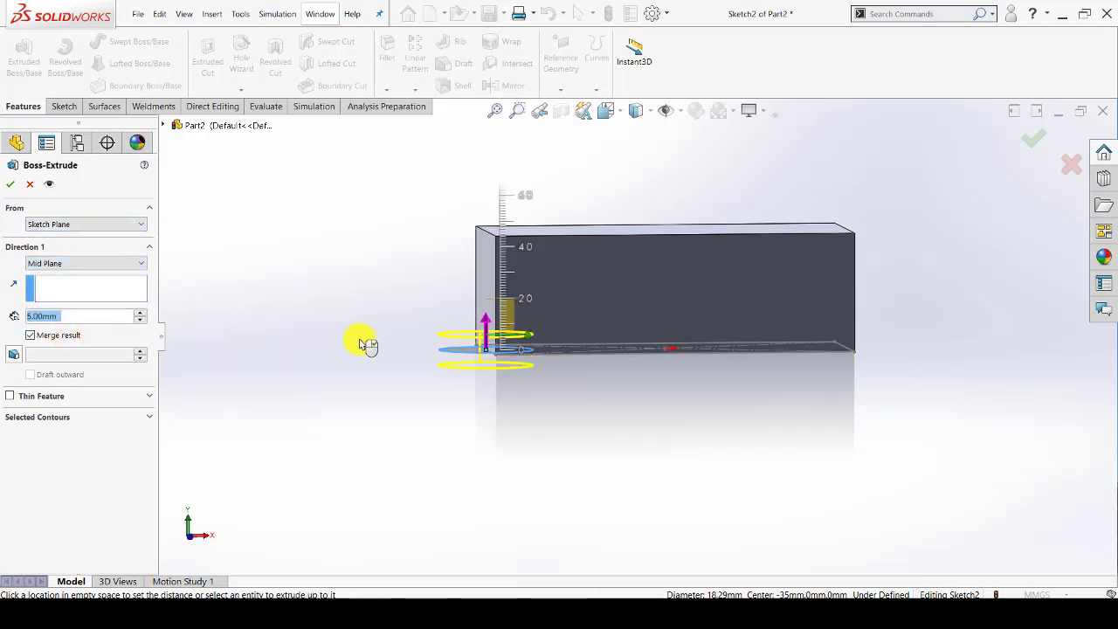
left_click(407, 270)
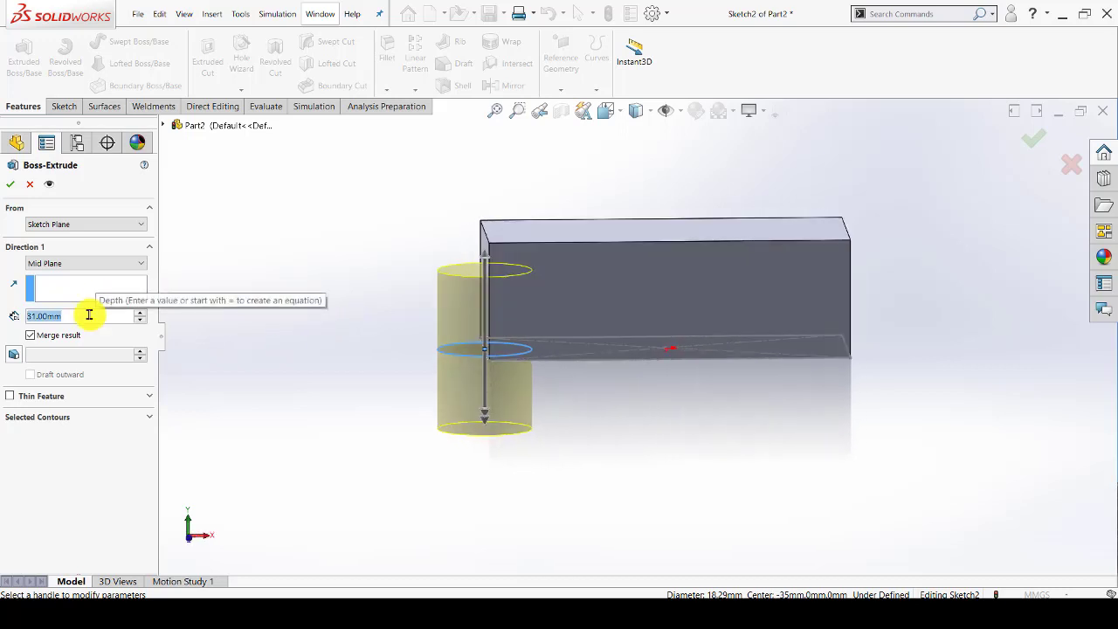
type("30")
key("Return")
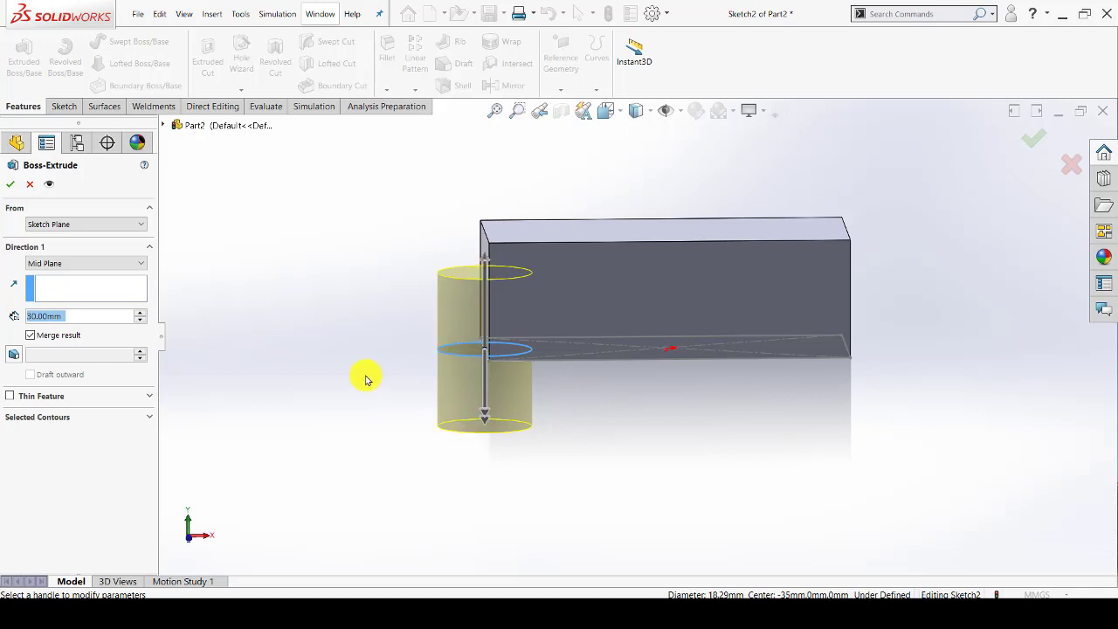
mouse_move(367, 378)
middle_mouse_down()
mouse_move(419, 352)
mouse_move(504, 352)
mouse_move(170, 282)
middle_mouse_up()
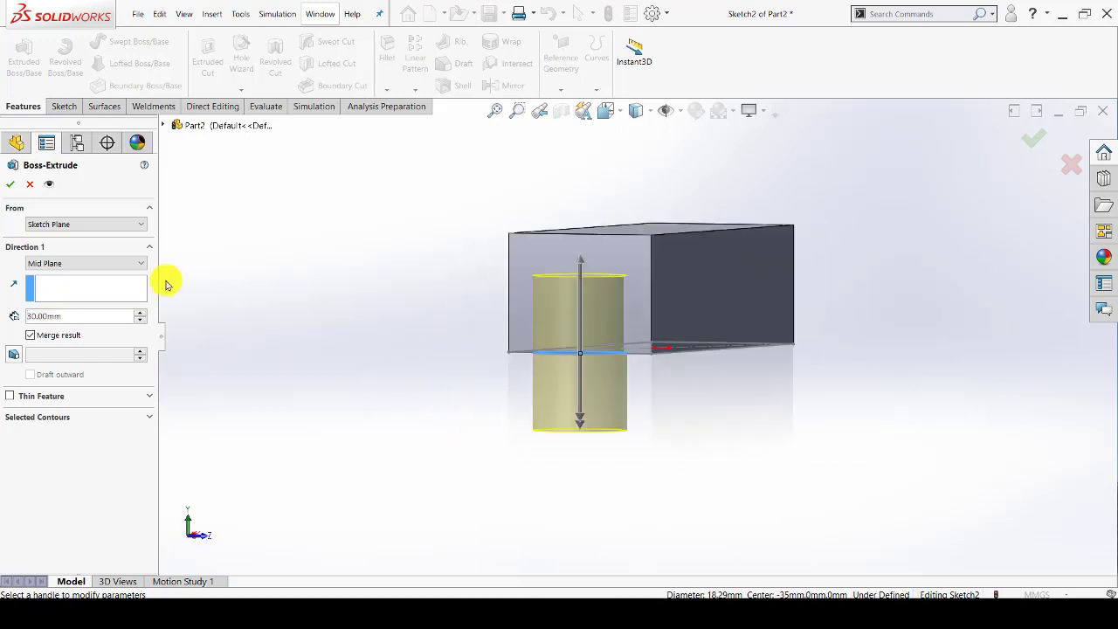
left_click(11, 184)
Step: Show the cylinder's 30 mm height dimension, move it left, and re-accept Boss-Extrude2
middle_click_drag(393, 342, 473, 400)
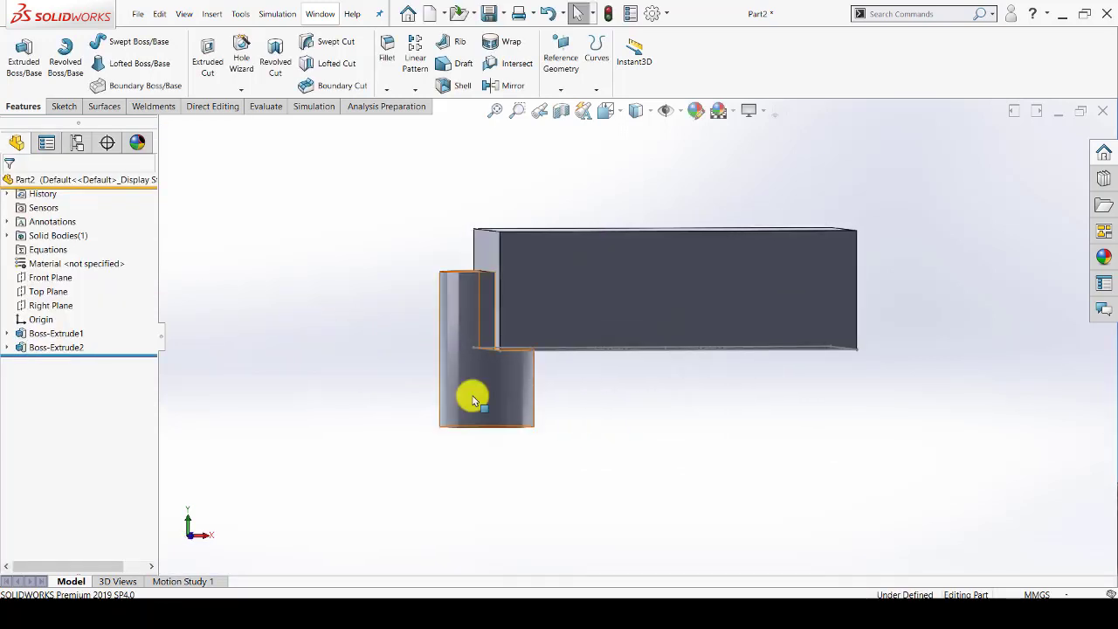
left_click(473, 401)
left_click_drag(559, 357, 399, 349)
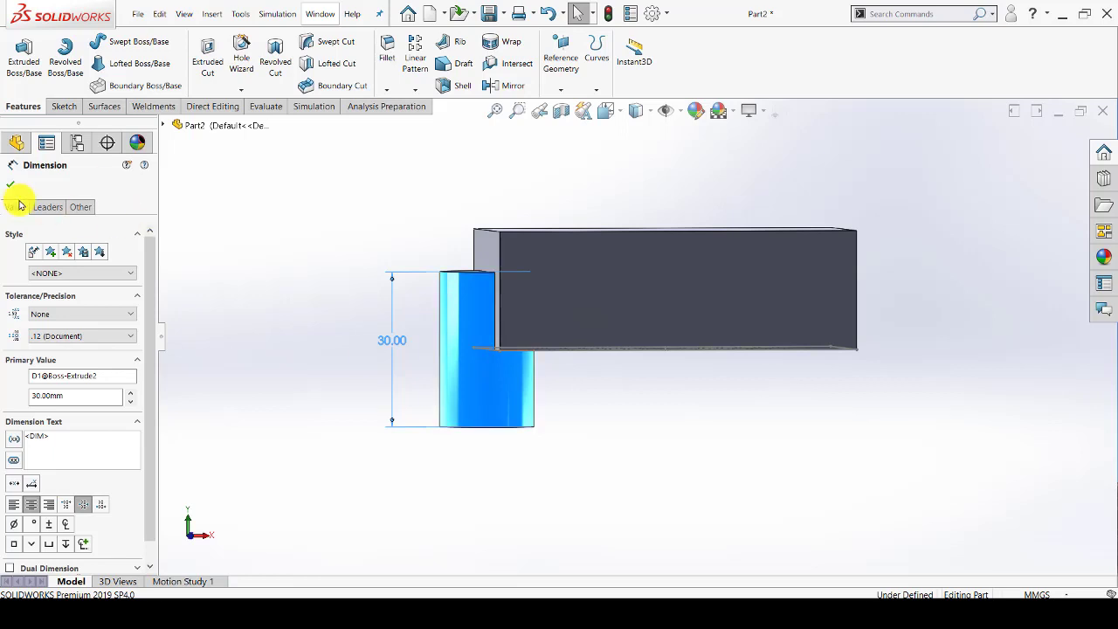
left_click(10, 183)
left_click(449, 393)
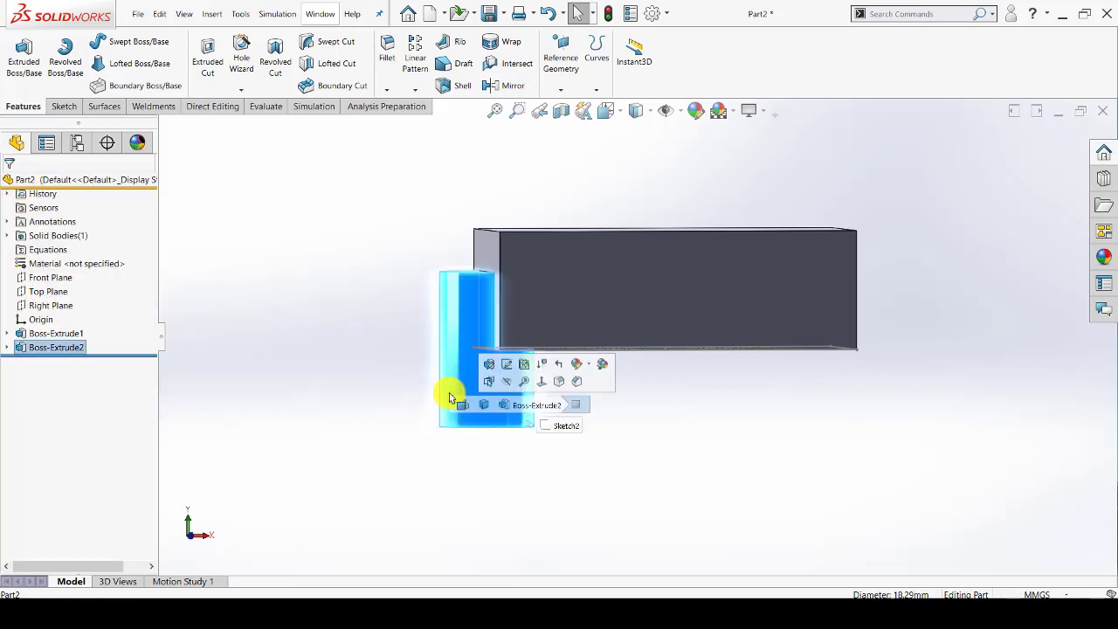
left_click(487, 365)
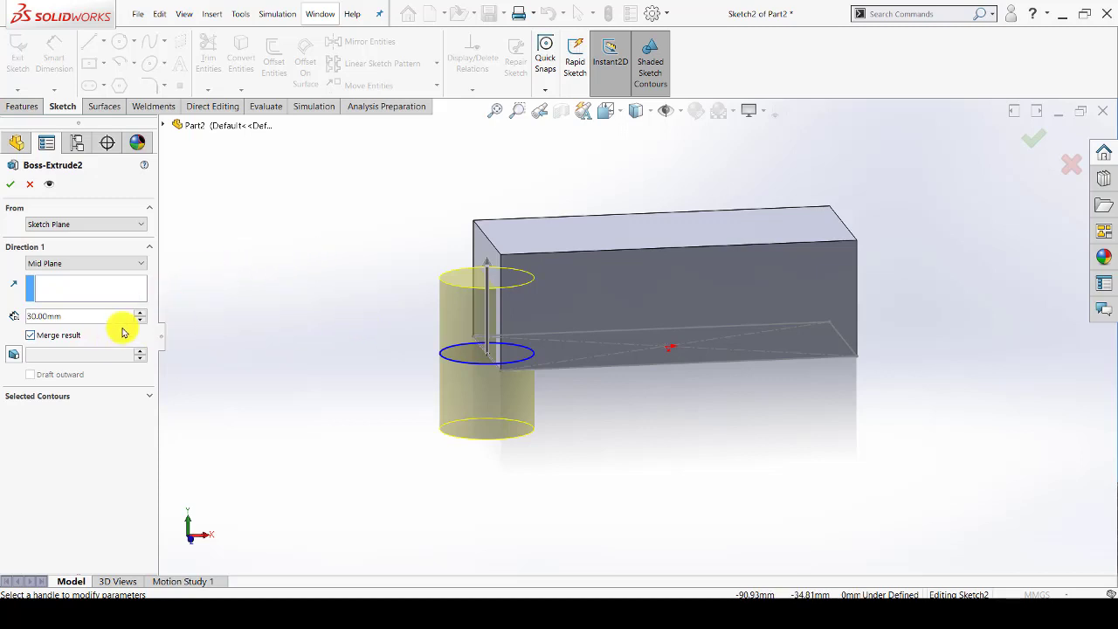
left_click(10, 184)
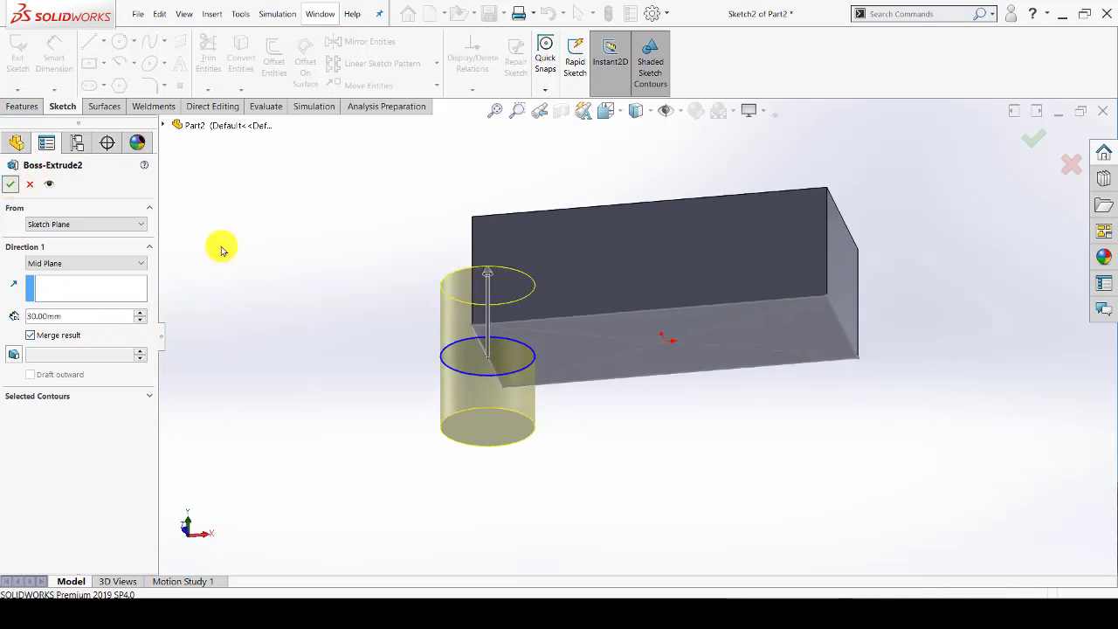
Step: Expand Solid Bodies and select the single merged block-and-cylinder body
middle_click_drag(286, 263, 407, 323)
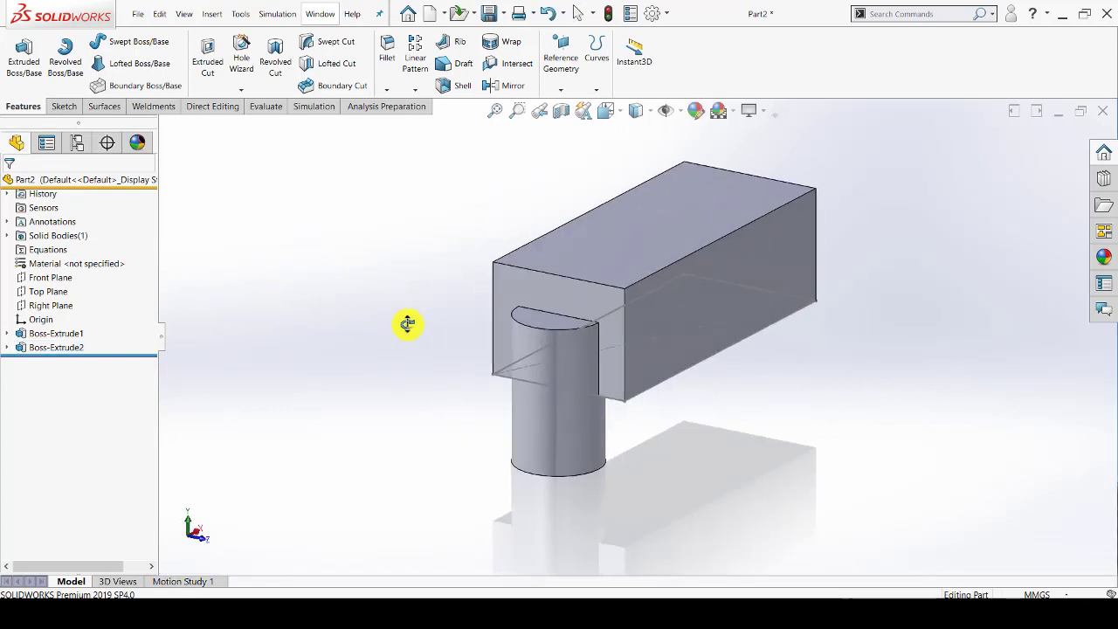
left_click(555, 351)
left_click(555, 351)
mouse_move(516, 349)
middle_mouse_down()
mouse_move(399, 357)
mouse_move(564, 265)
middle_mouse_up()
left_click(7, 235)
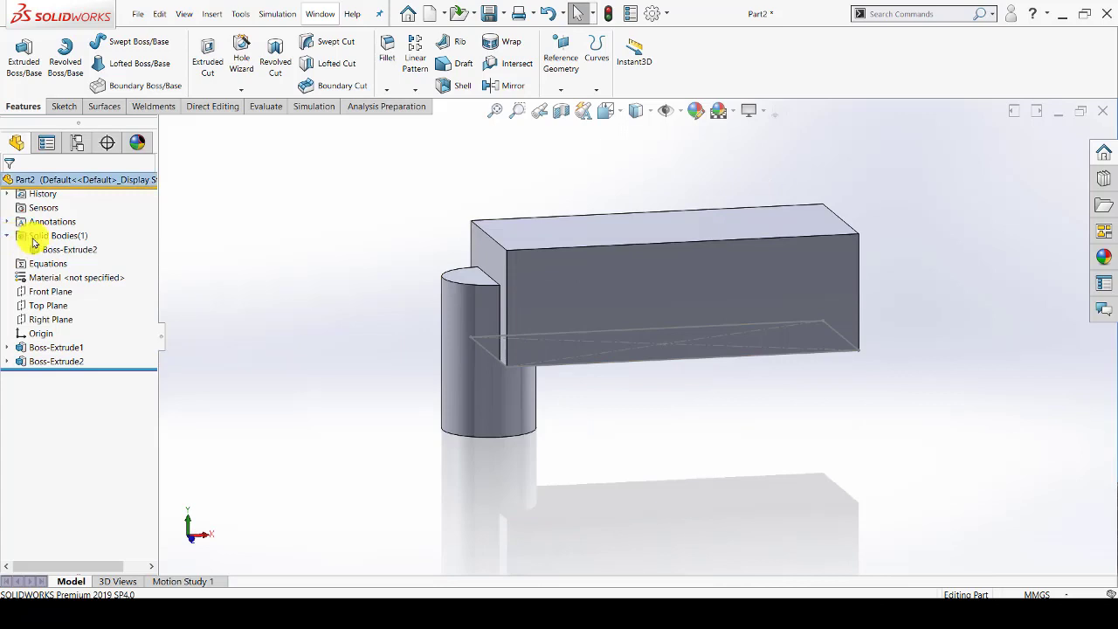
left_click(94, 252)
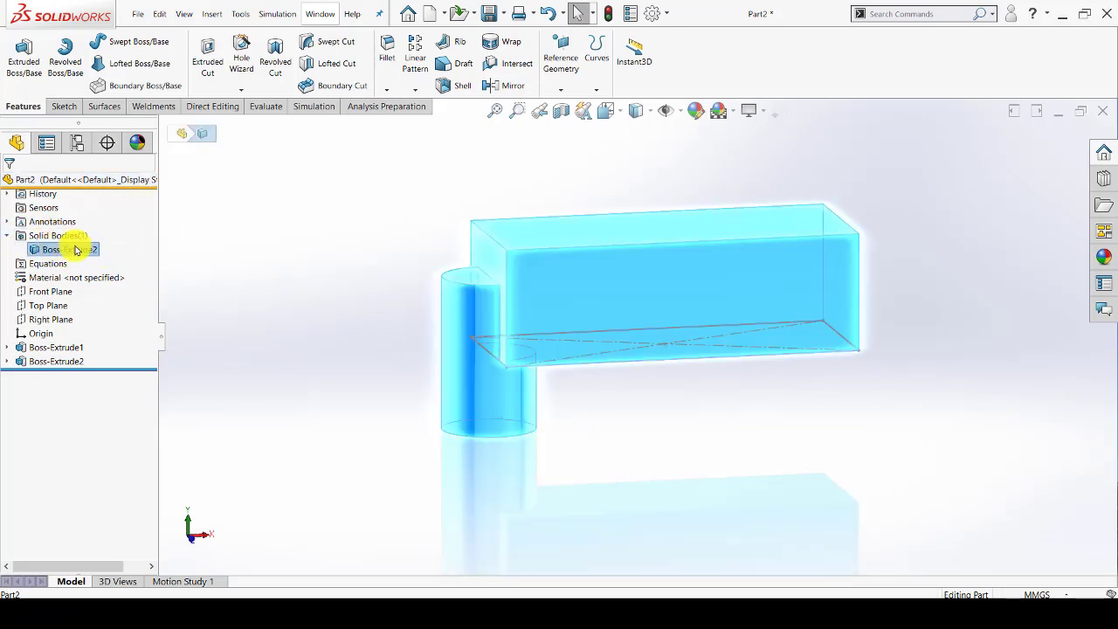
Step: Accept Boss-Extrude2 with Merge result cleared and check the two separate solid bodies
left_click(64, 363)
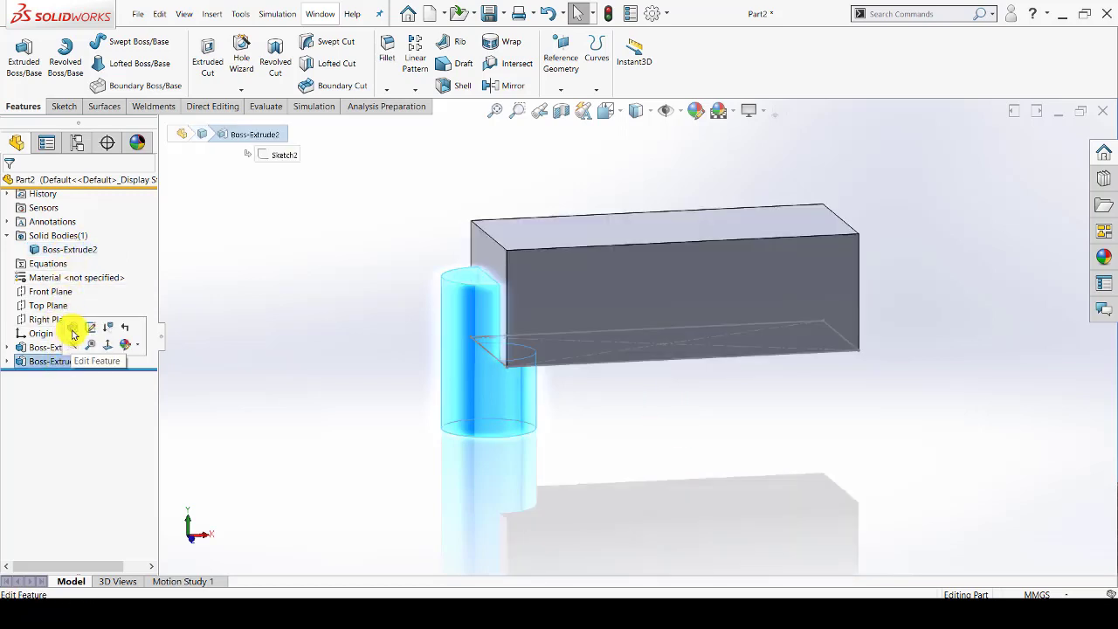
left_click(74, 333)
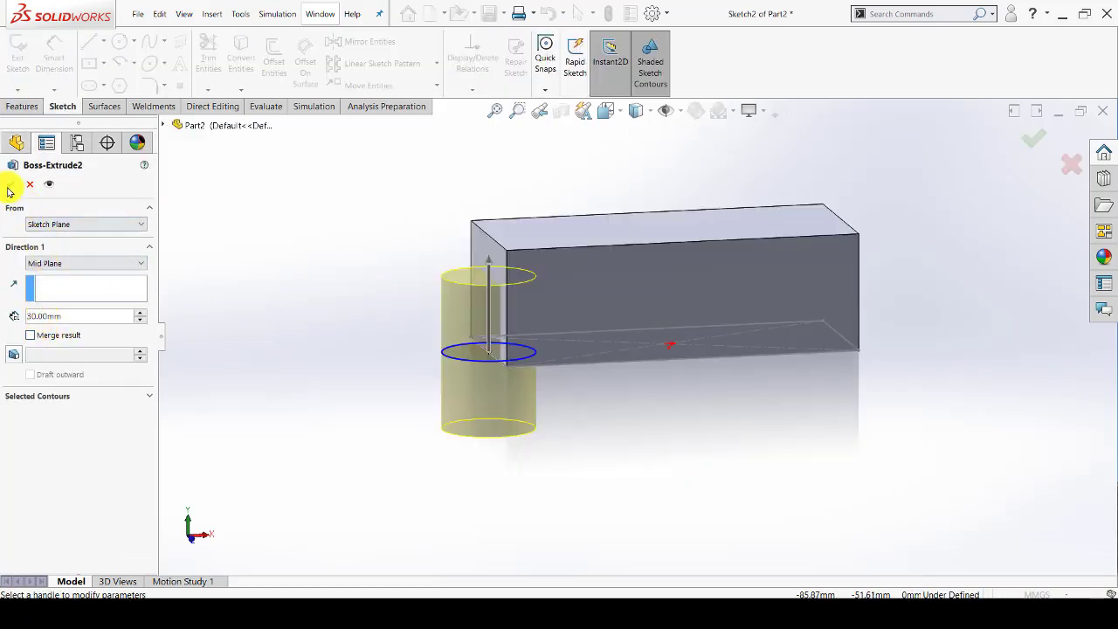
left_click(9, 186)
left_click(55, 253)
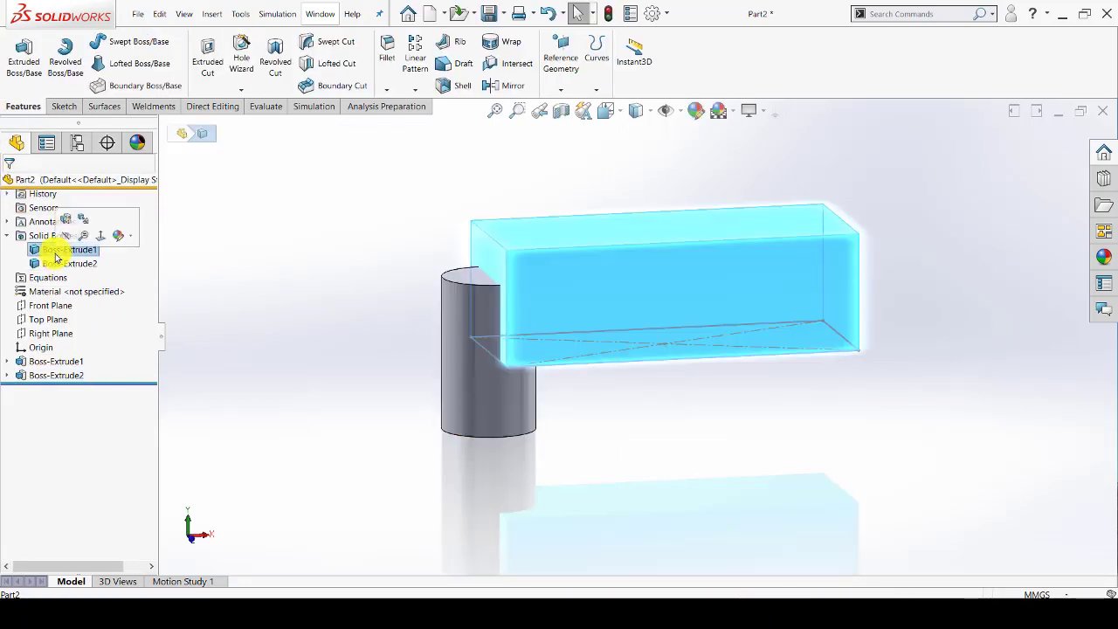
left_click(61, 263)
Step: Reopen Boss-Extrude2 and tick Merge result again
left_click(219, 295)
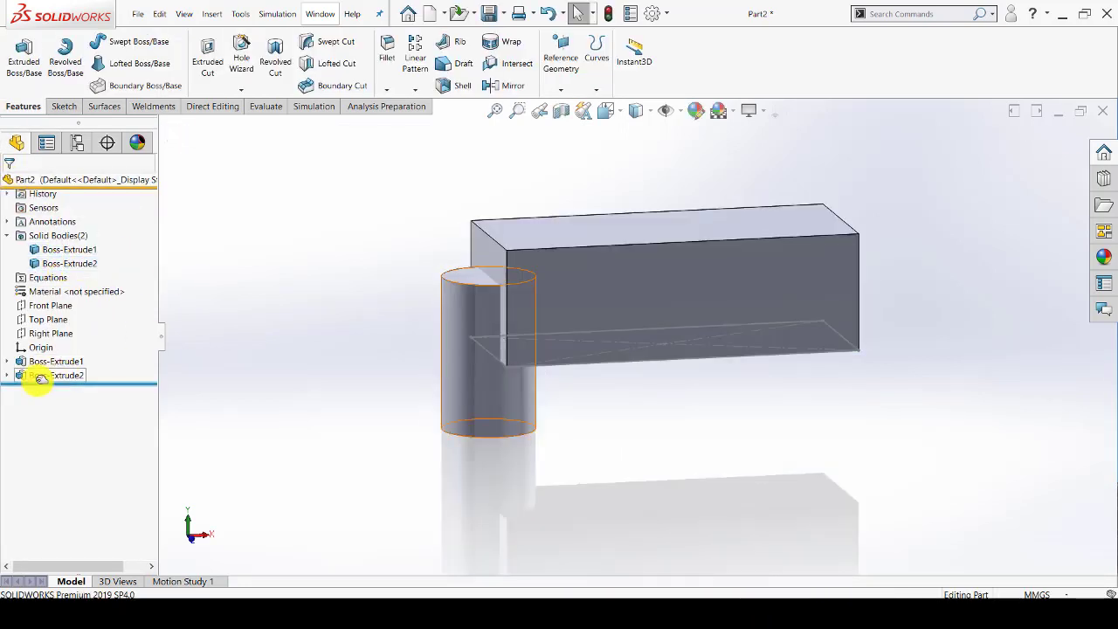
left_click(39, 383)
left_click(44, 343)
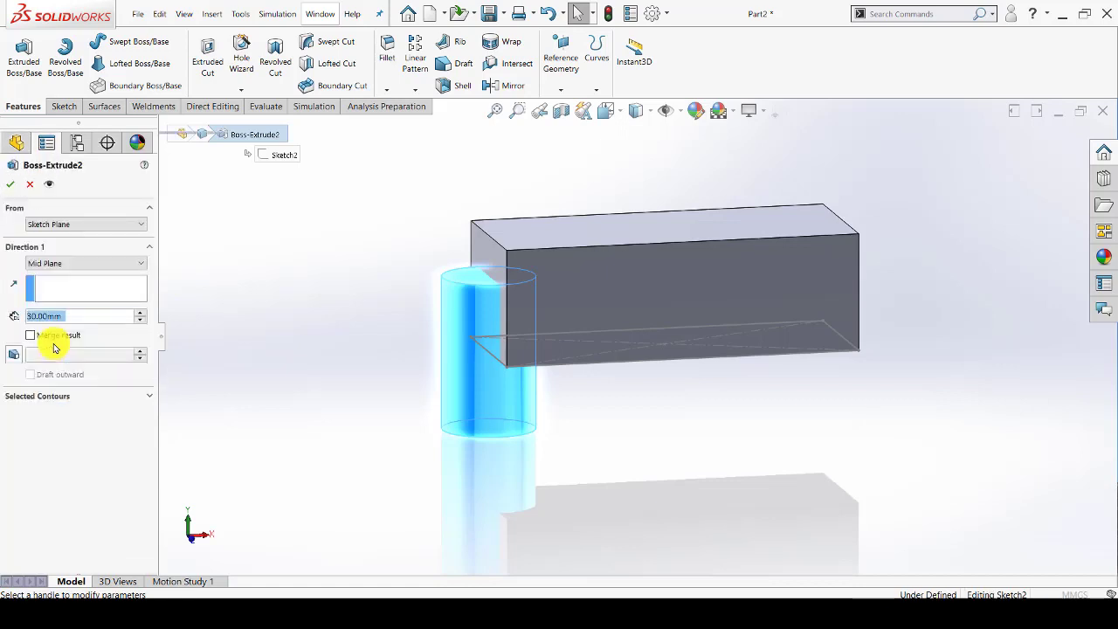
left_click(57, 336)
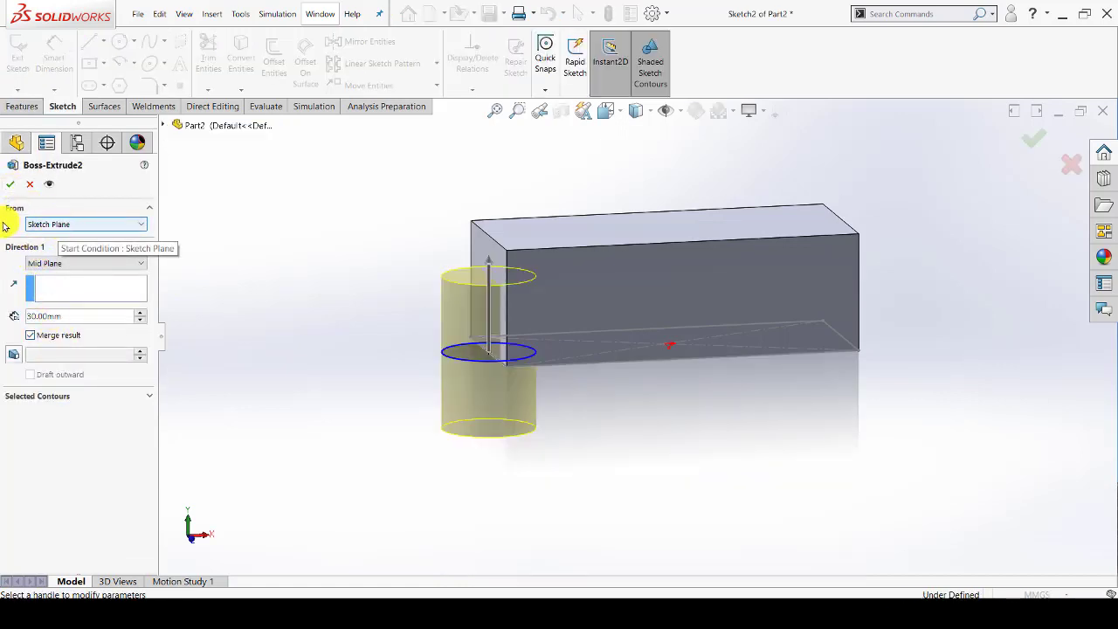
Step: Start the cylinder extrusion From Surface/Face/Plane at the box's top face
left_click(96, 225)
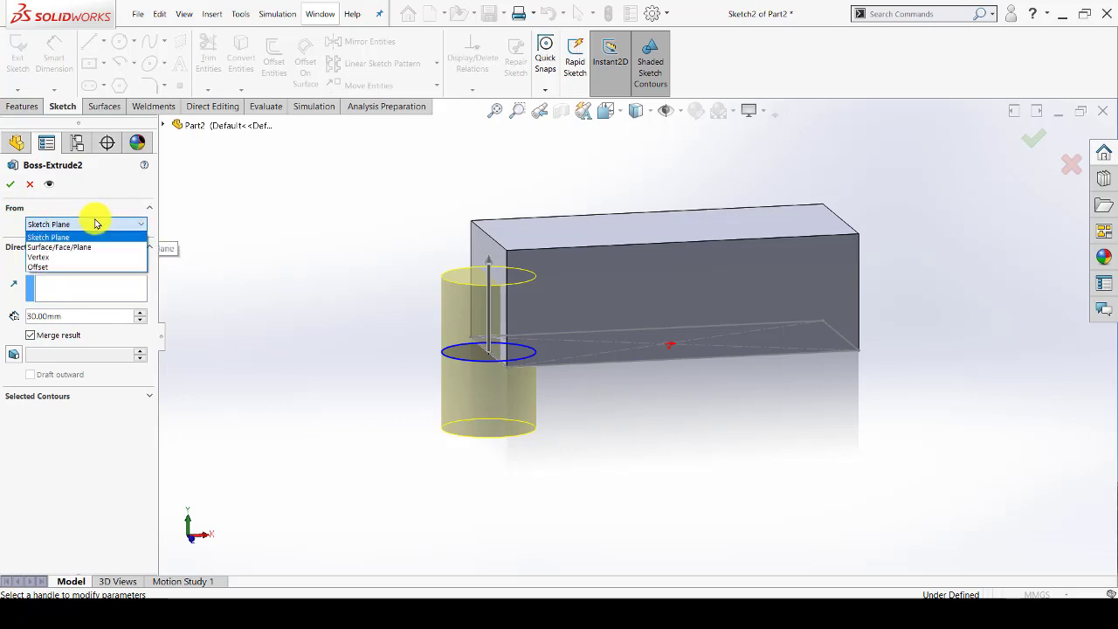
left_click(82, 247)
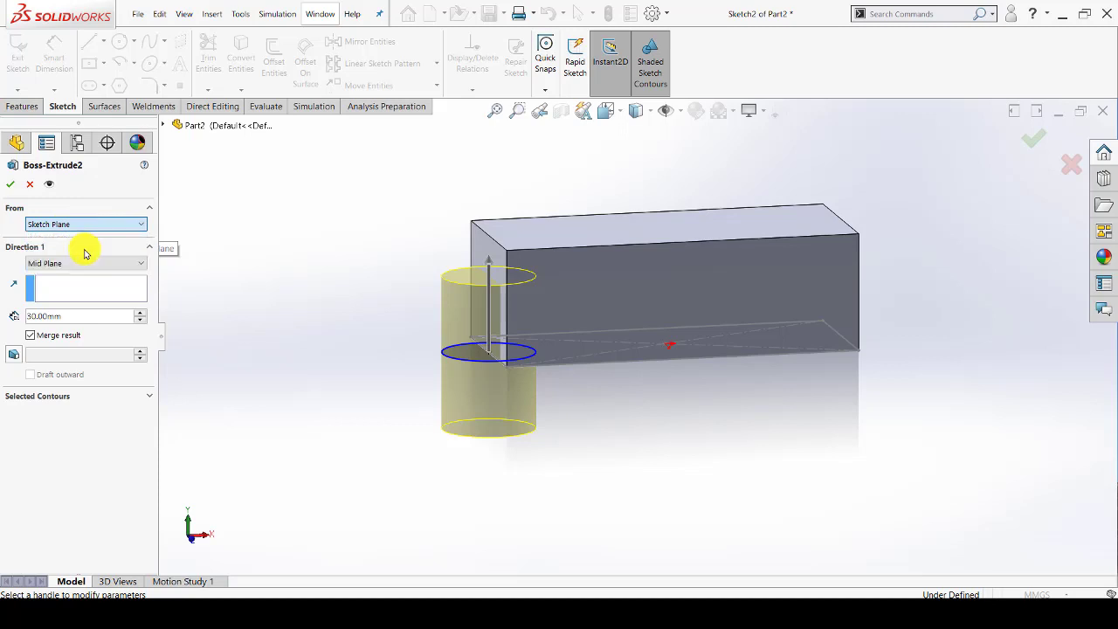
left_click(562, 246)
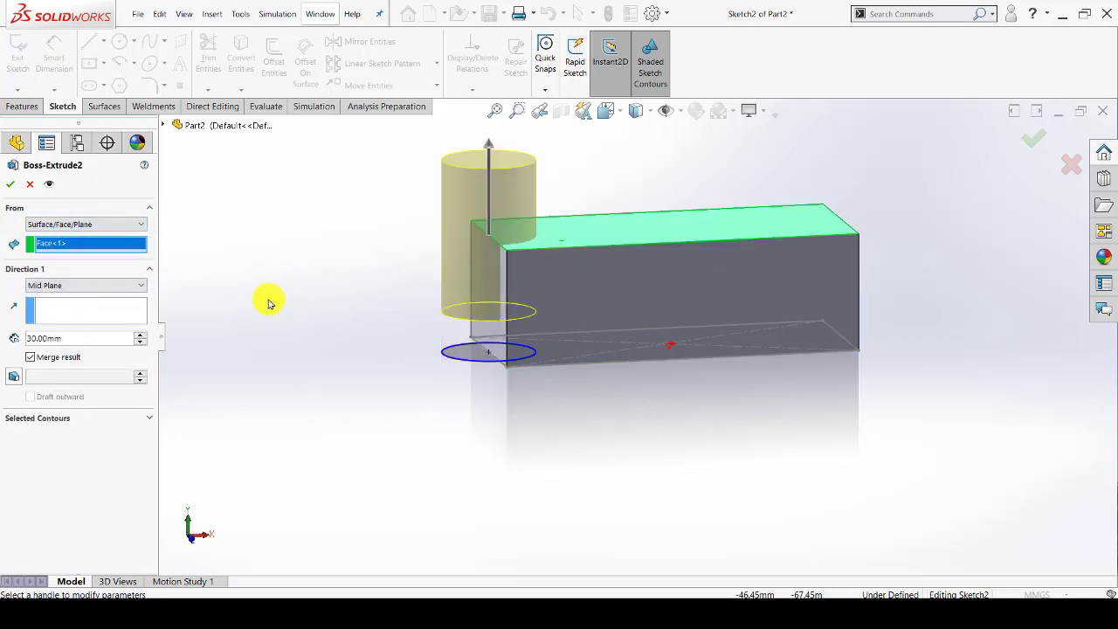
mouse_move(268, 302)
middle_mouse_down()
mouse_move(242, 270)
mouse_move(233, 313)
middle_mouse_up()
middle_click_drag(243, 303, 279, 300)
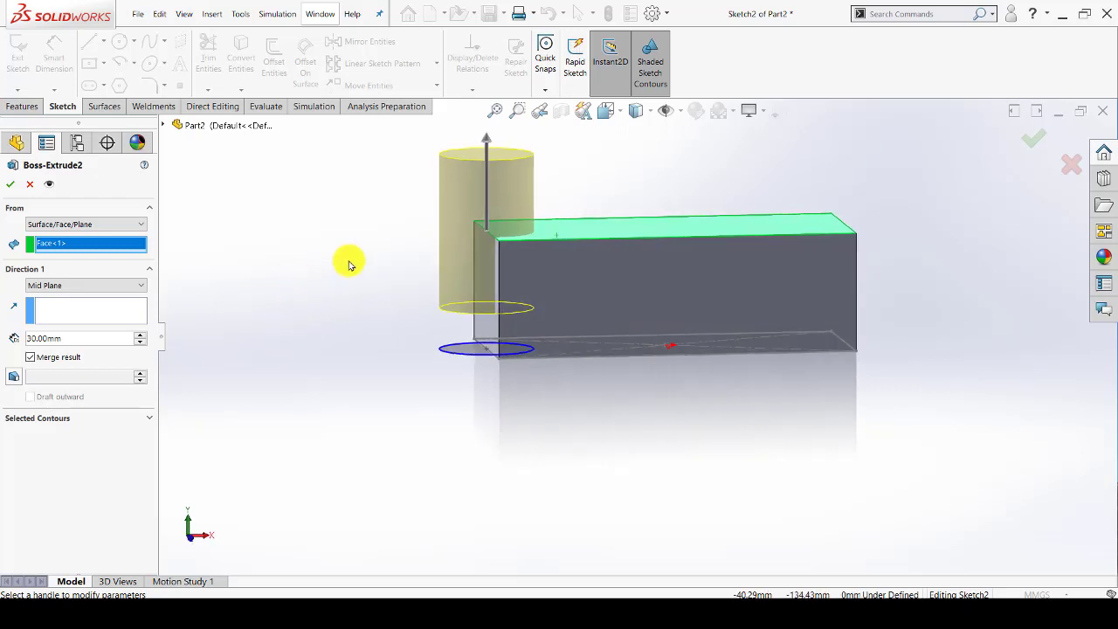
middle_click_drag(350, 260, 354, 283)
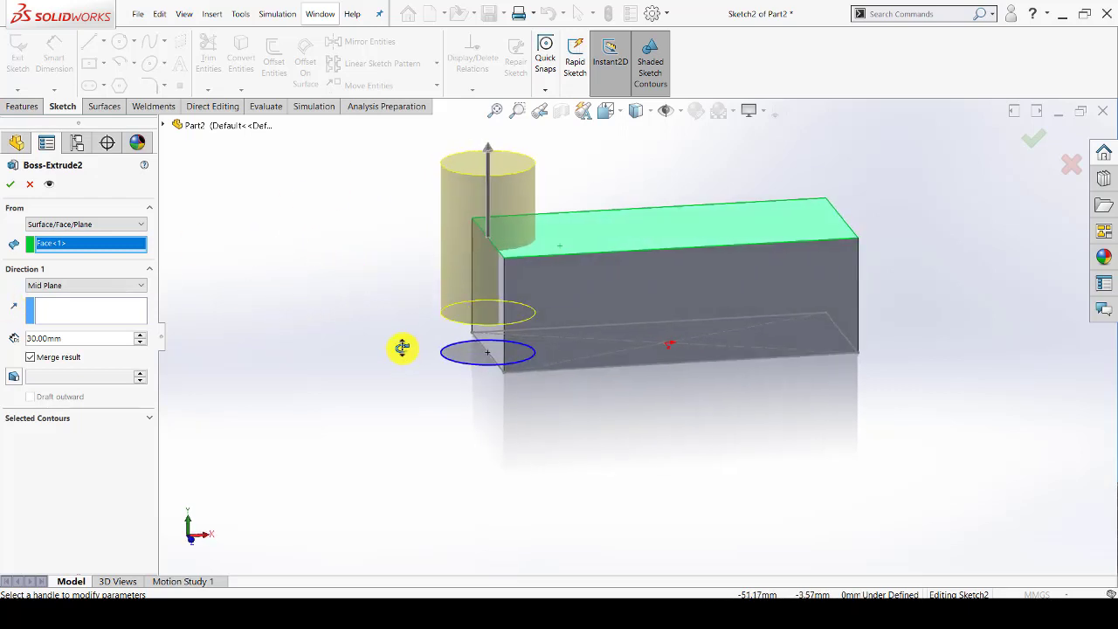
middle_click_drag(400, 349, 637, 245)
mouse_move(512, 276)
middle_mouse_down()
mouse_move(405, 300)
mouse_move(451, 357)
middle_mouse_up()
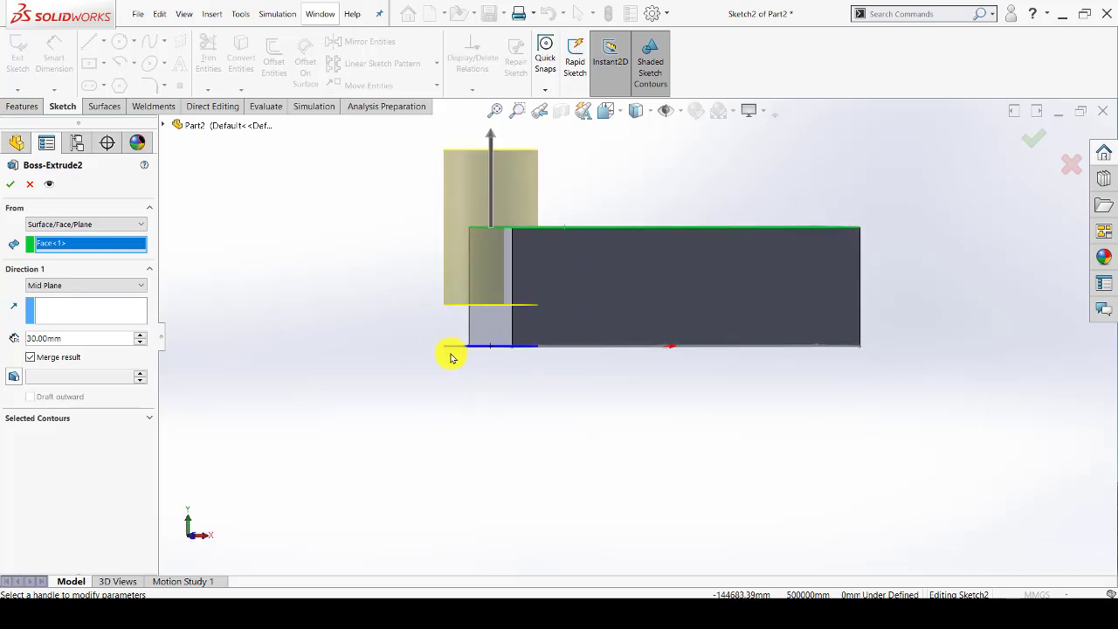
middle_click_drag(401, 318, 527, 323)
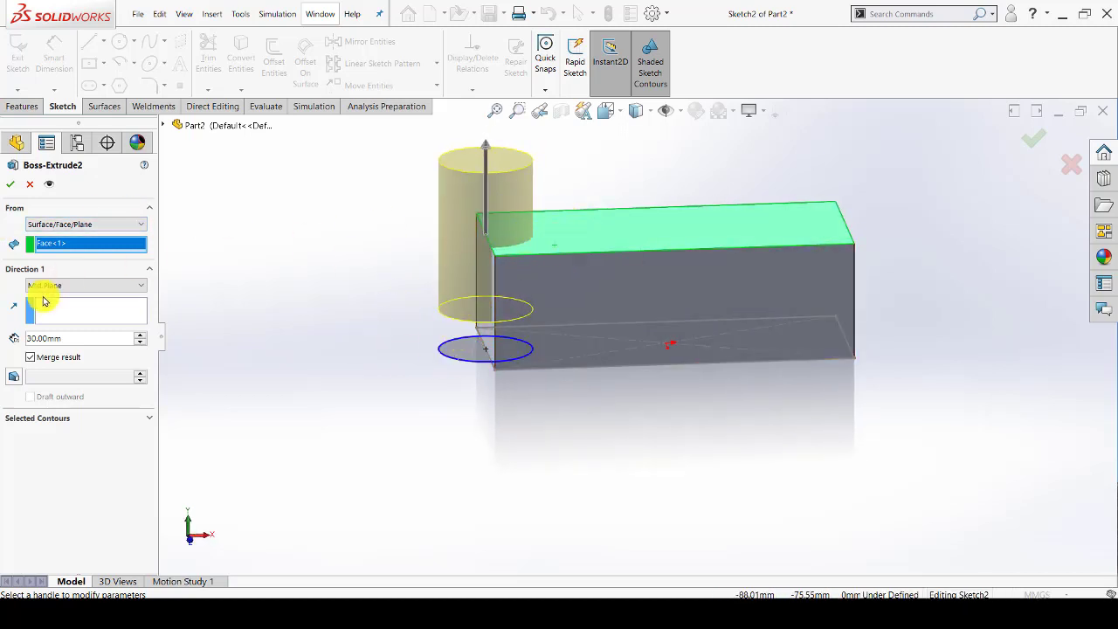
Step: Change Direction 1 from Mid Plane to Blind with a 20 mm depth
left_click(90, 288)
left_click(82, 299)
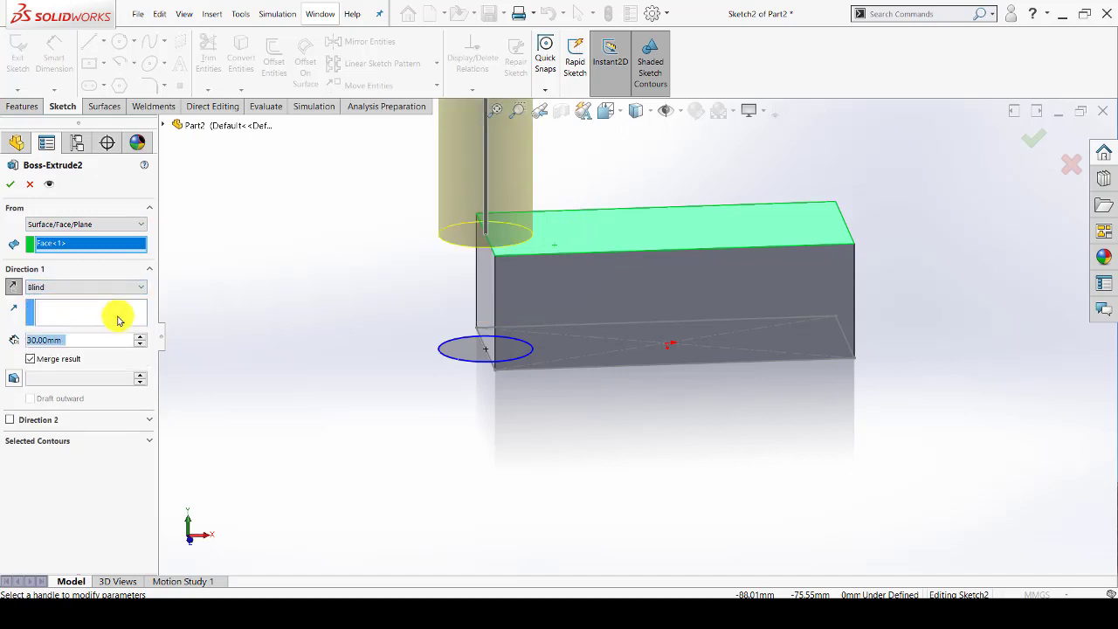
left_click(85, 340)
type("20")
left_click(140, 343)
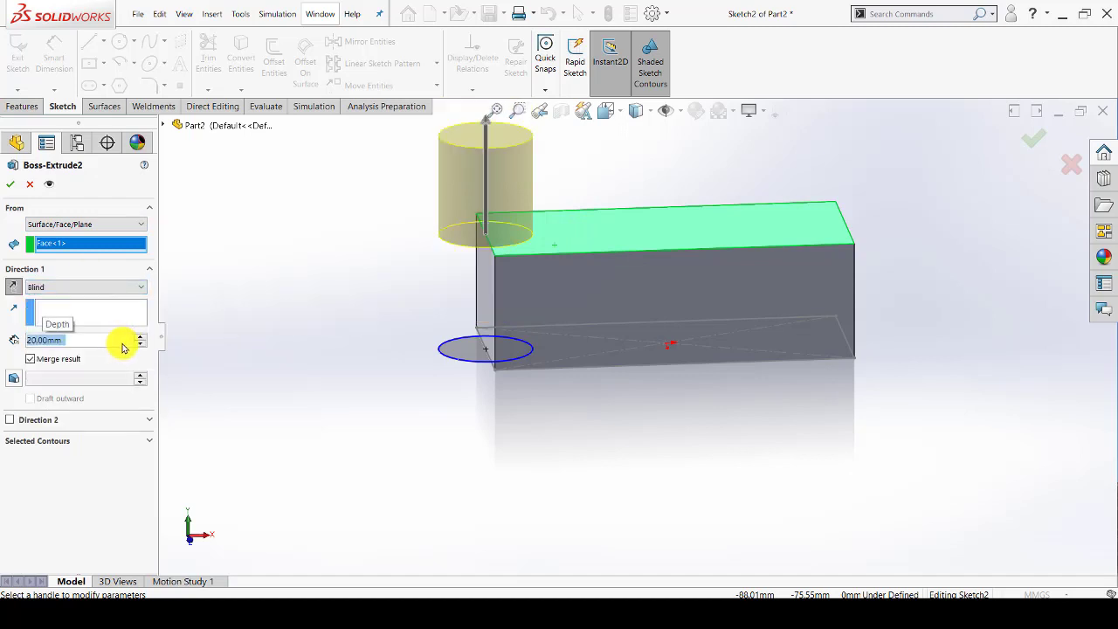
left_click(86, 225)
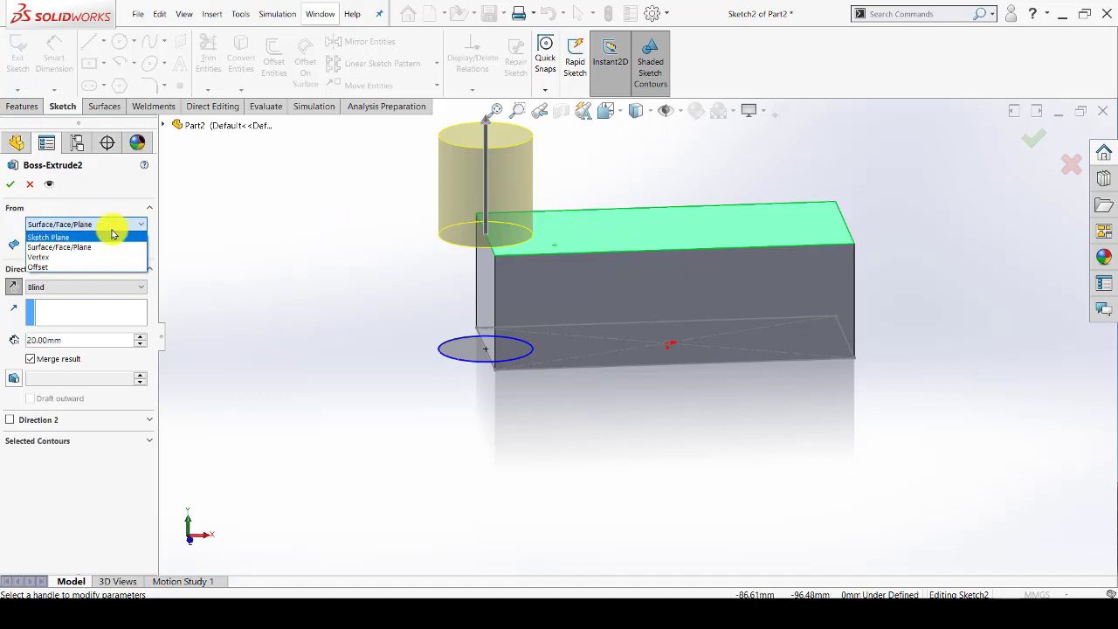
Step: Extrude the cylinder 30 mm, starting at a reversed 10 mm offset from the sketch plane, and accept it
left_click(60, 267)
middle_click_drag(371, 334, 353, 315)
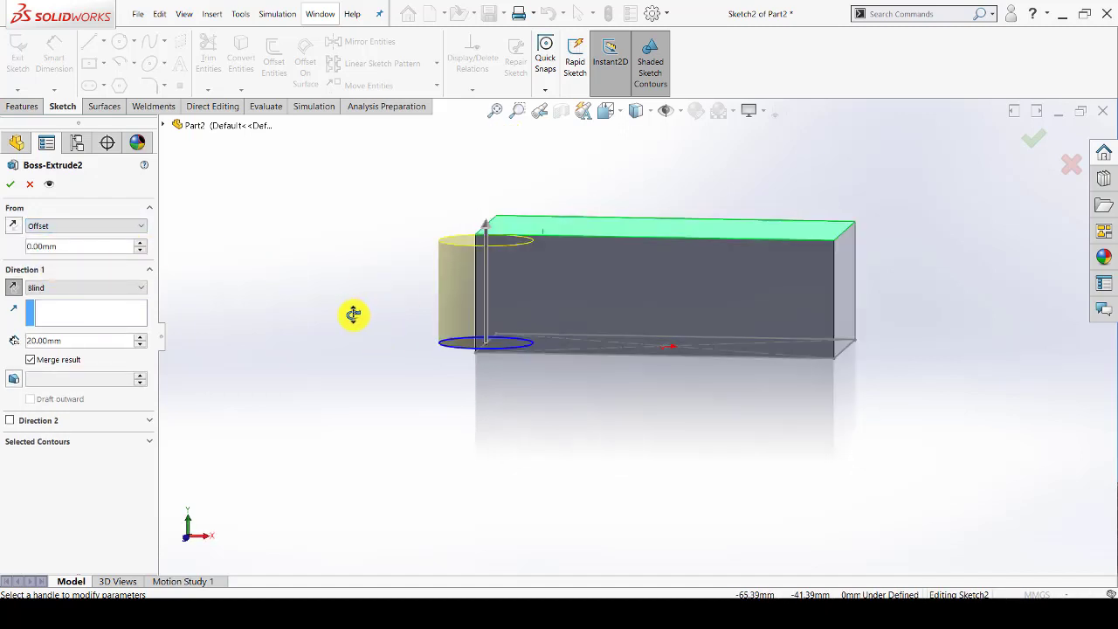
key("ctrl+1")
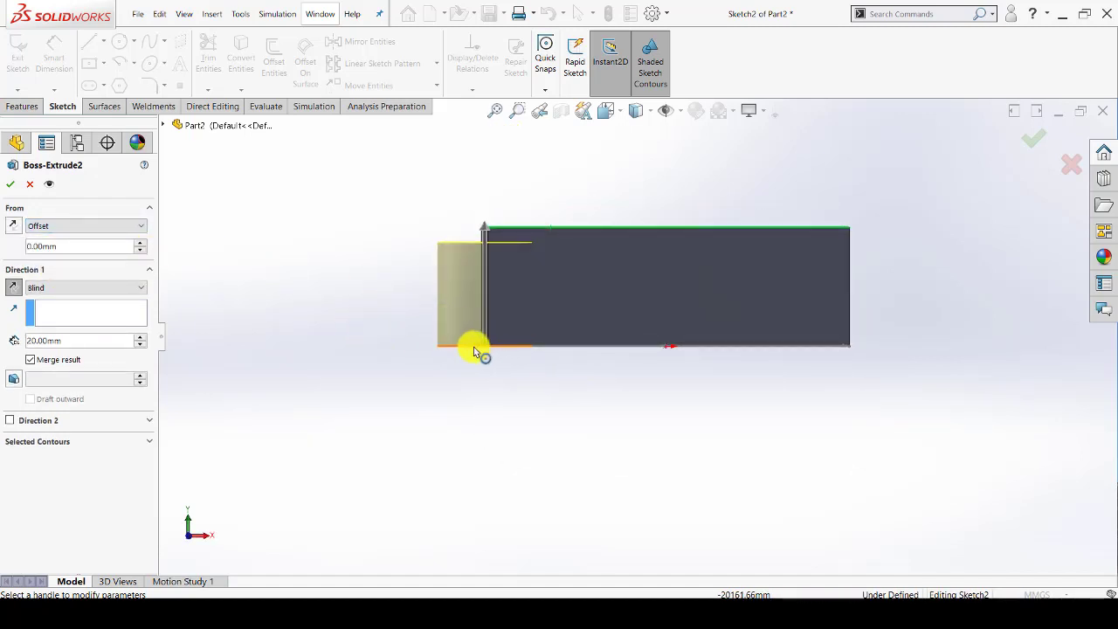
left_click(142, 250)
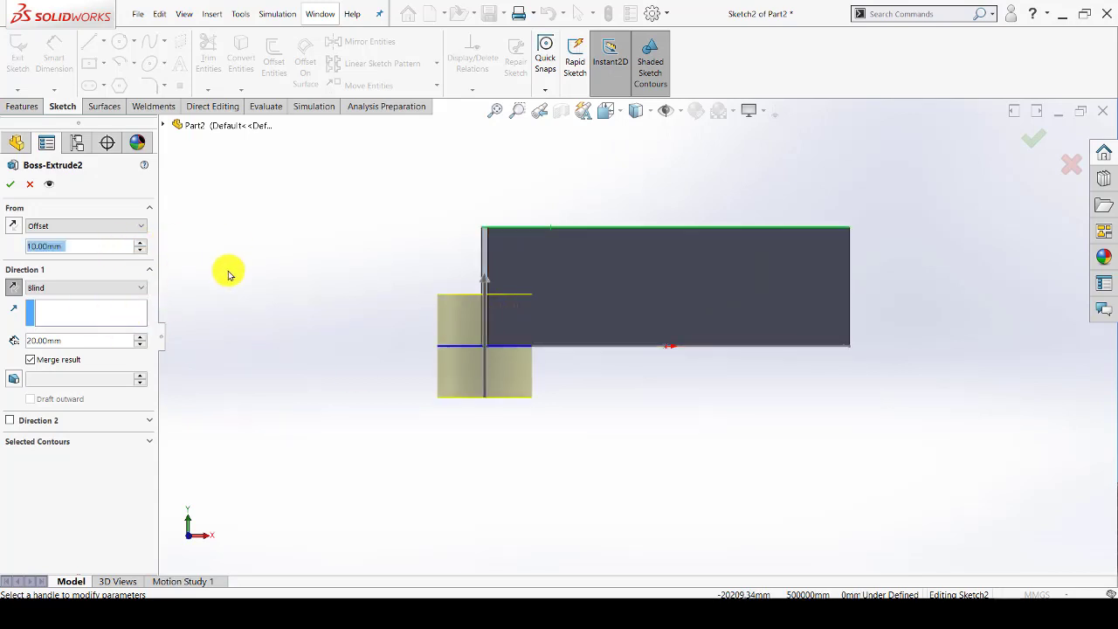
key("ctrl+7")
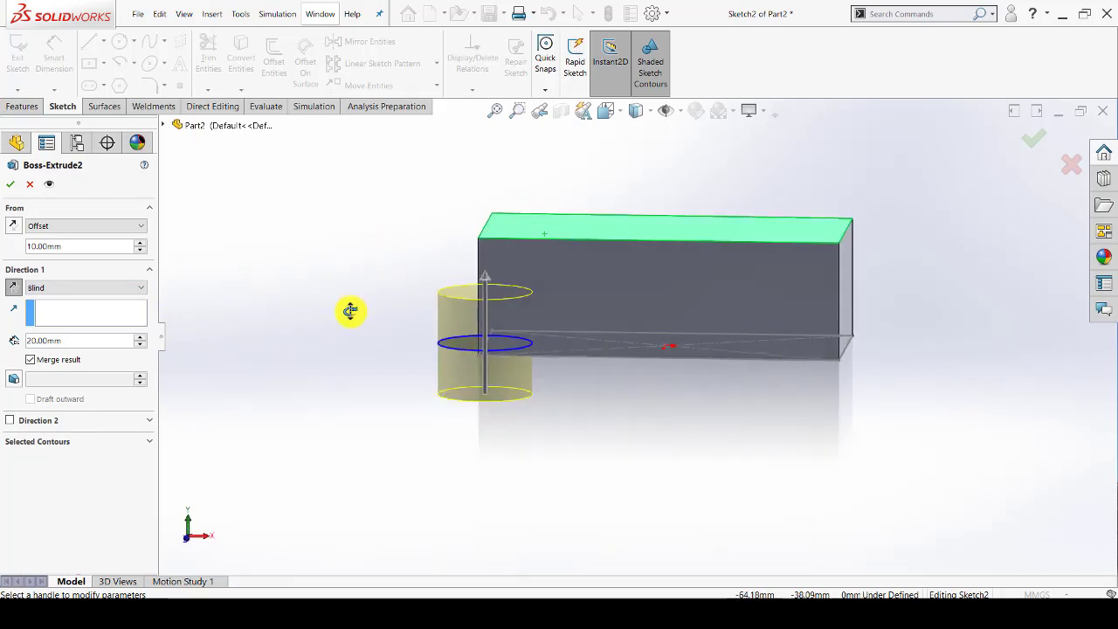
key("ctrl+1")
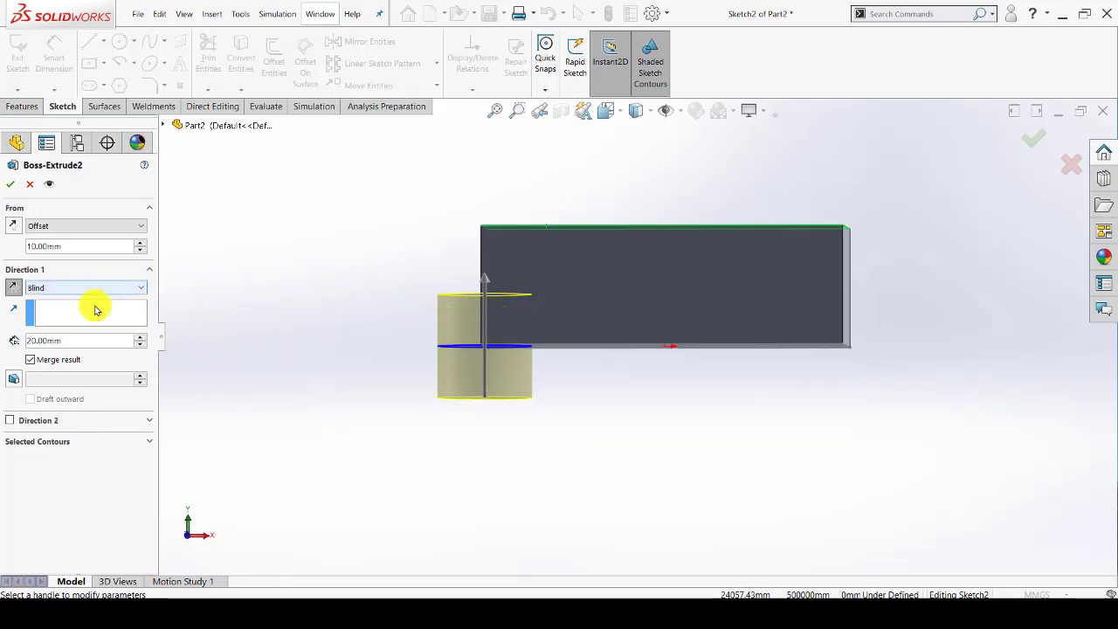
left_click(141, 338)
middle_click_drag(169, 319, 223, 315)
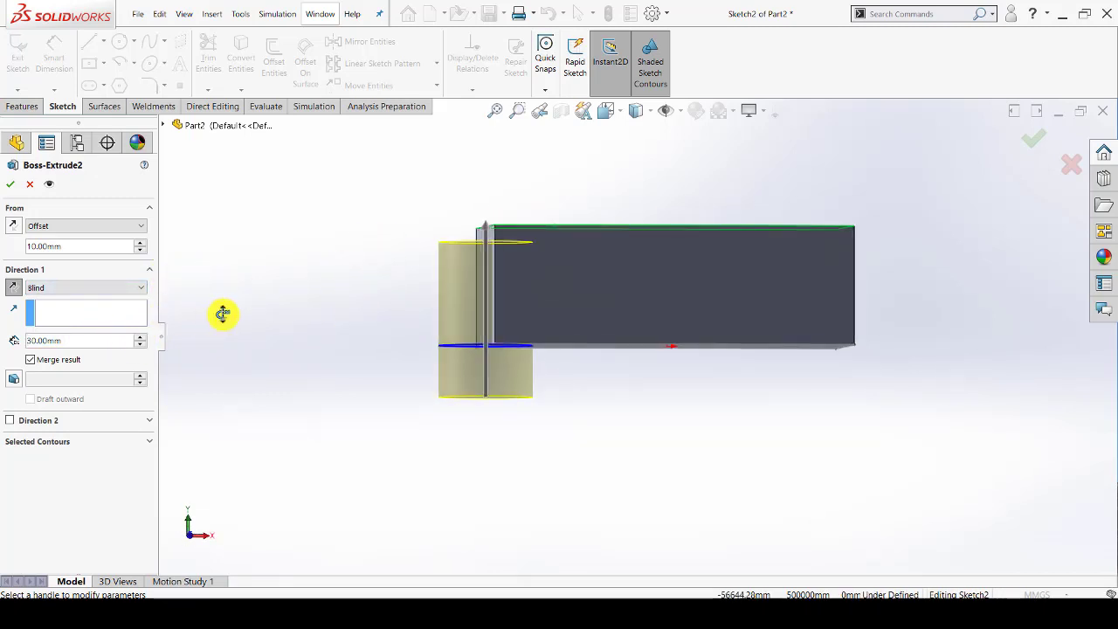
left_click(13, 228)
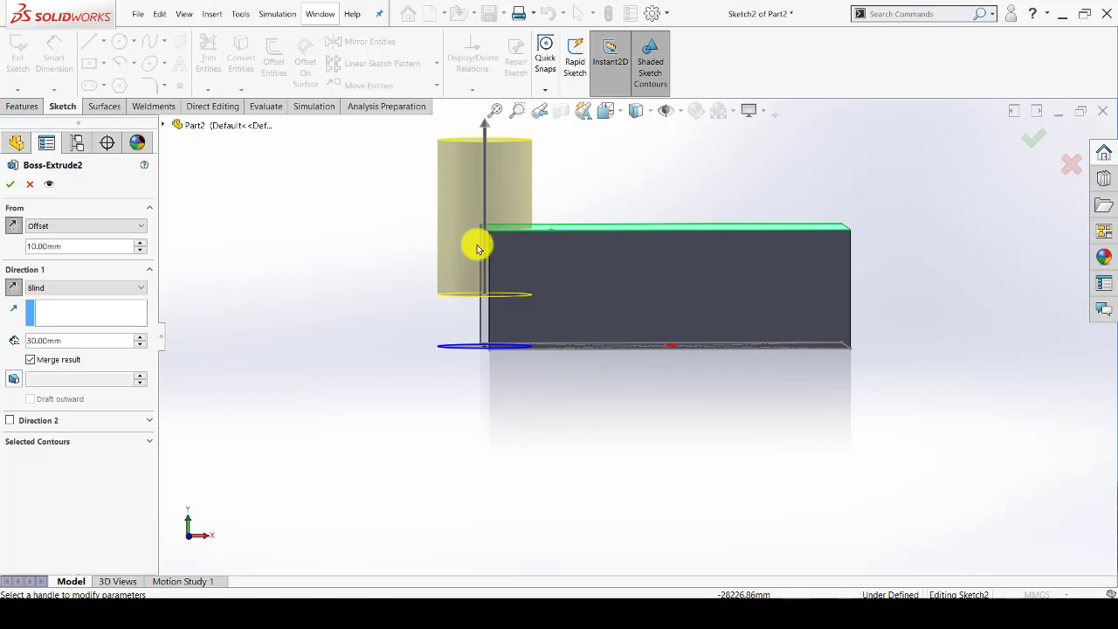
left_click(74, 341)
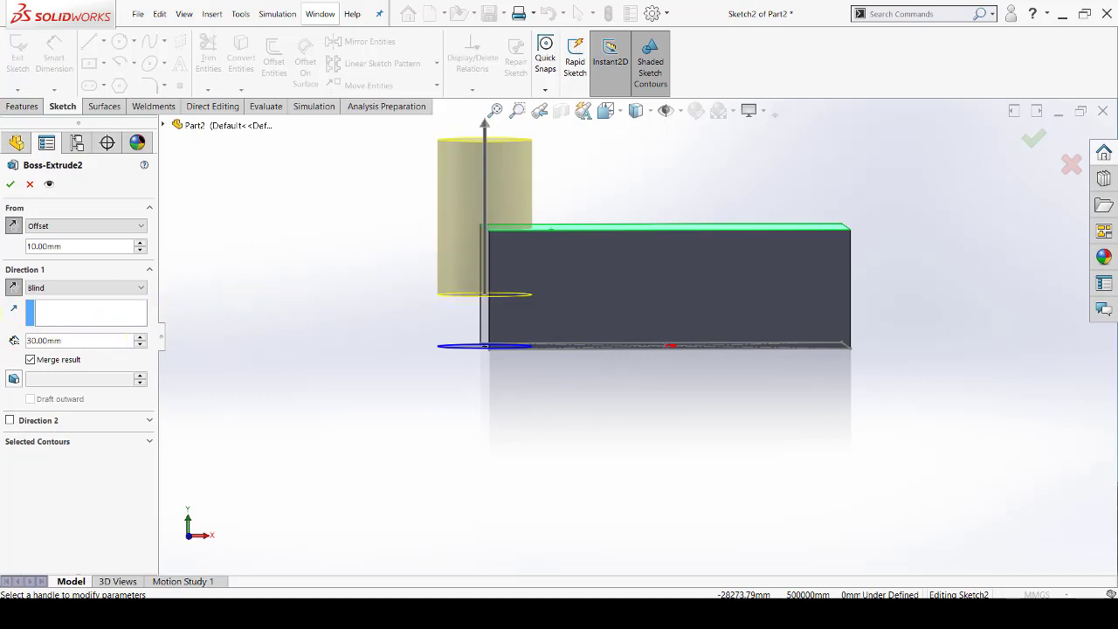
left_click(15, 183)
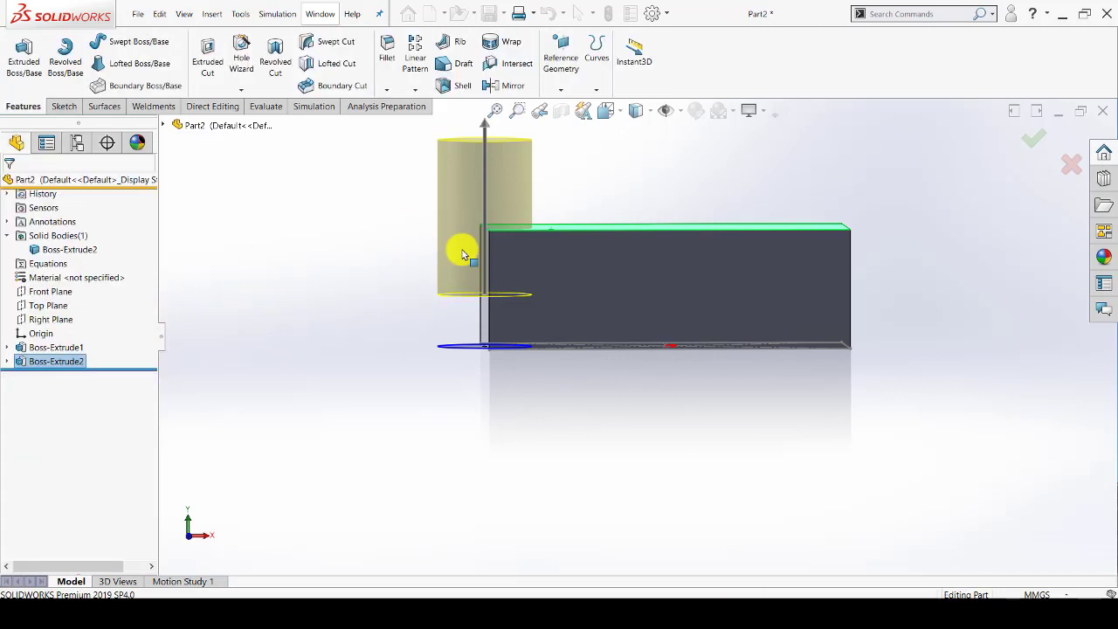
Step: Show the cylinder's 30 and 10 mm dimensions and briefly open its feature settings
double_click(441, 201)
left_click(384, 212)
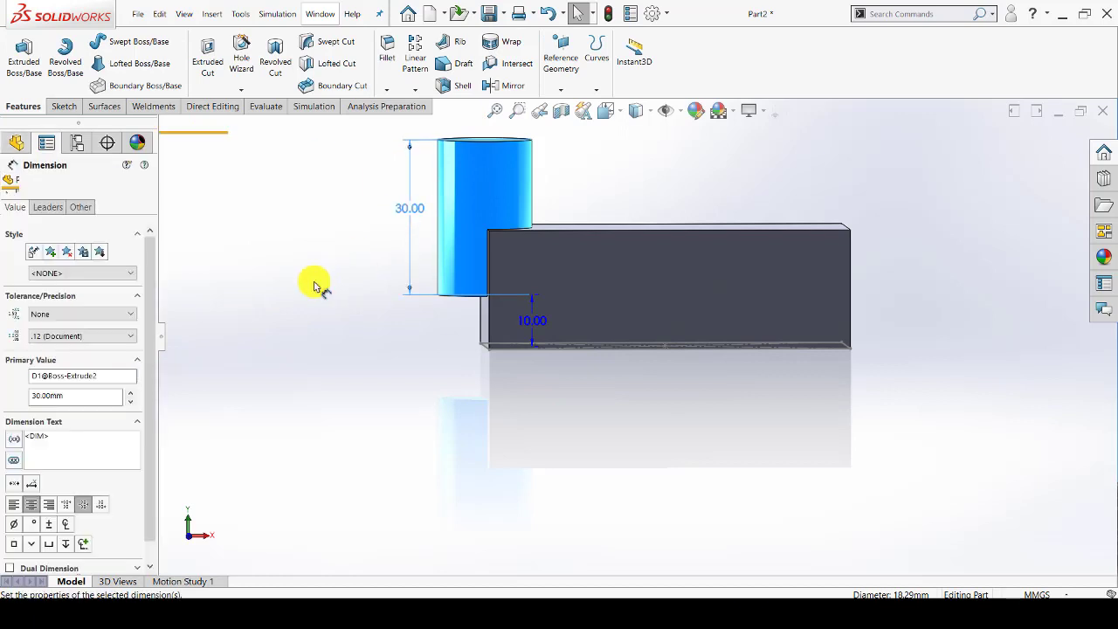
left_click(318, 283)
left_click(56, 361)
left_click(71, 322)
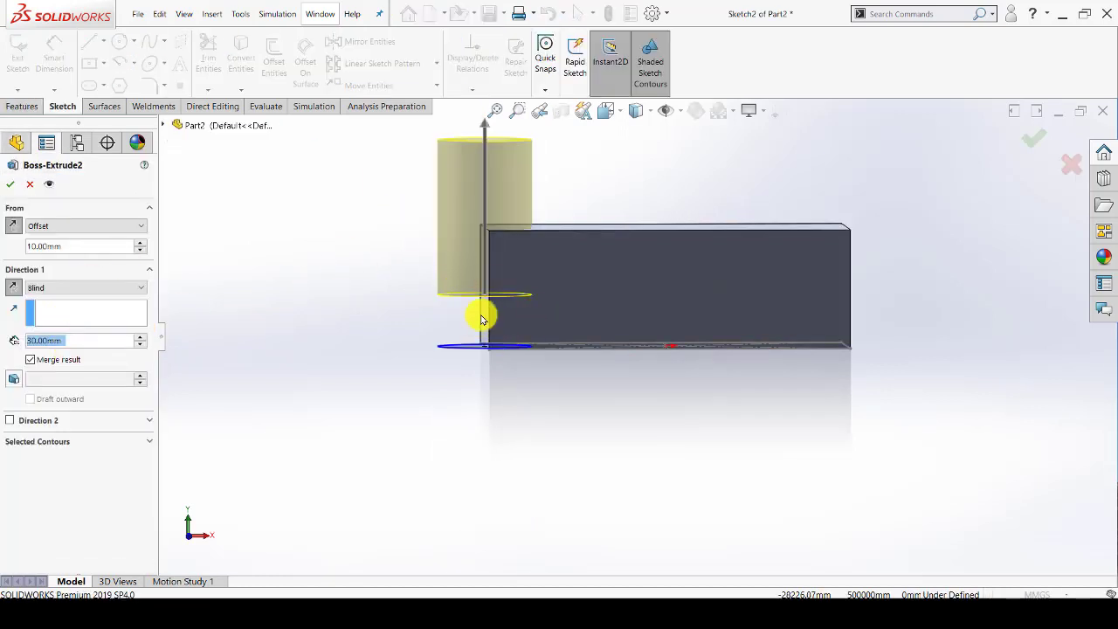
left_click(13, 184)
Step: Inspect the block and cylinder bottom faces from below, then reopen Boss-Extrude2 for editing
mouse_move(342, 312)
middle_mouse_down()
mouse_move(359, 282)
mouse_move(503, 280)
middle_mouse_up()
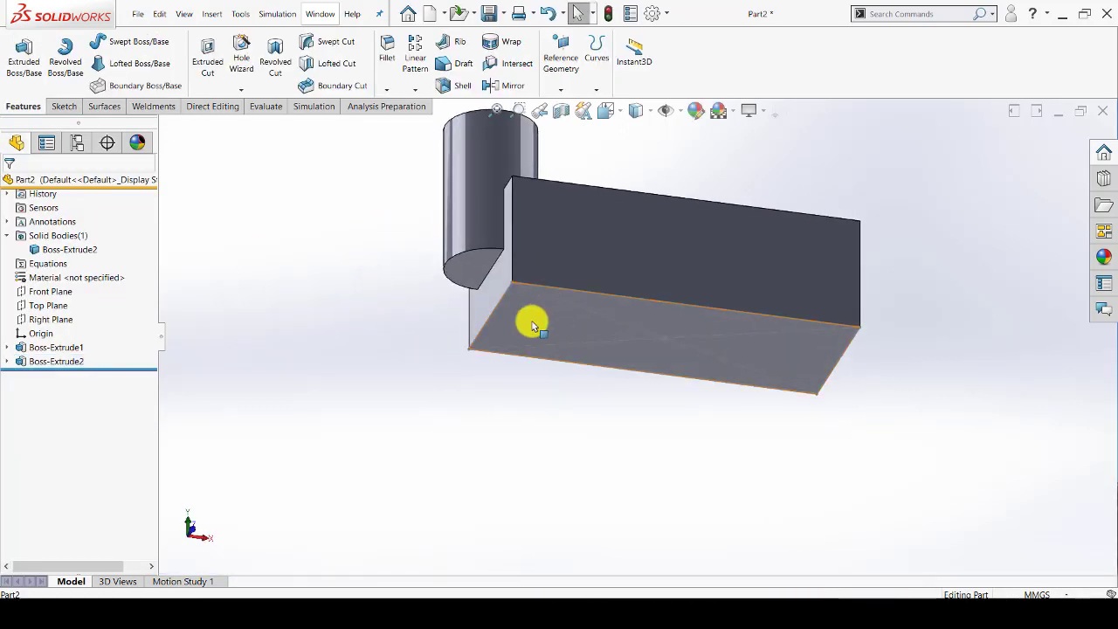
left_click(530, 320)
left_click(472, 268, "ctrl")
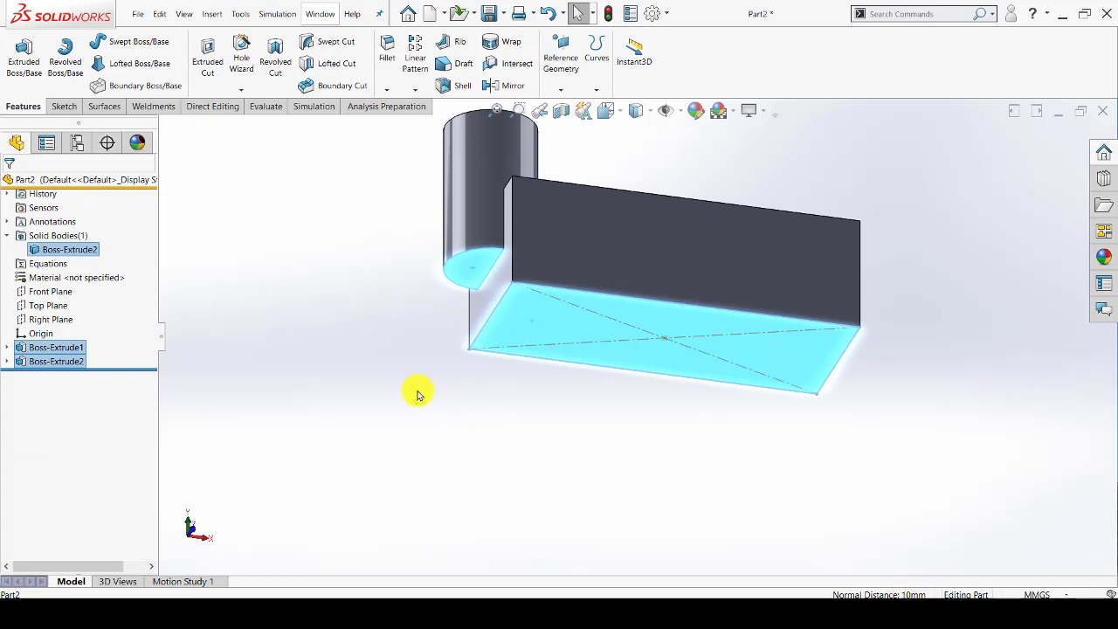
left_click(378, 341)
left_click(26, 361)
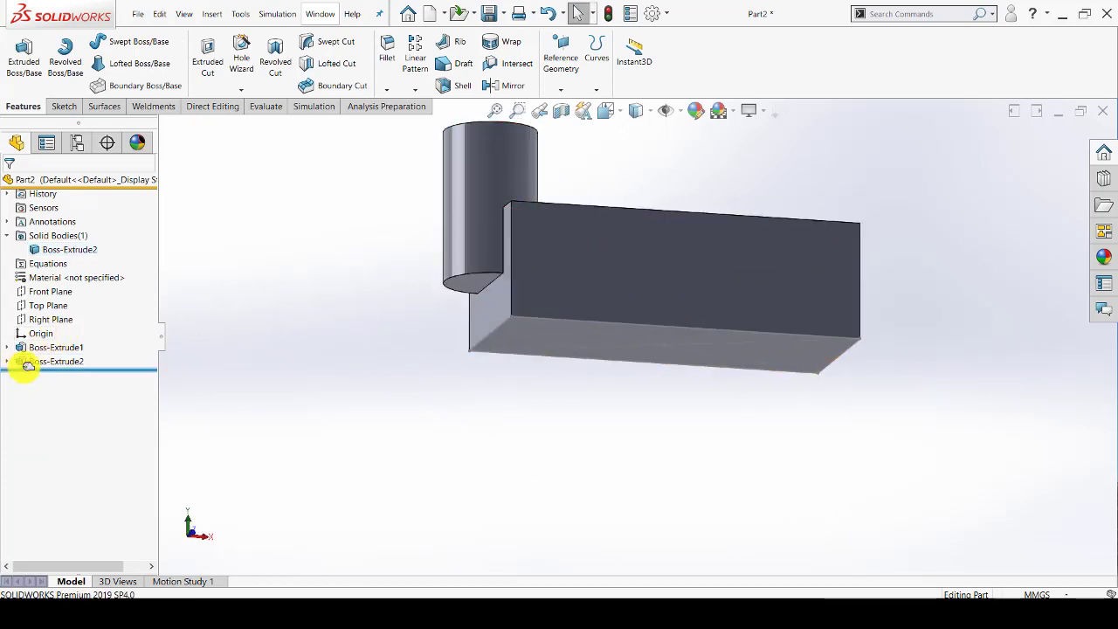
left_click(112, 319)
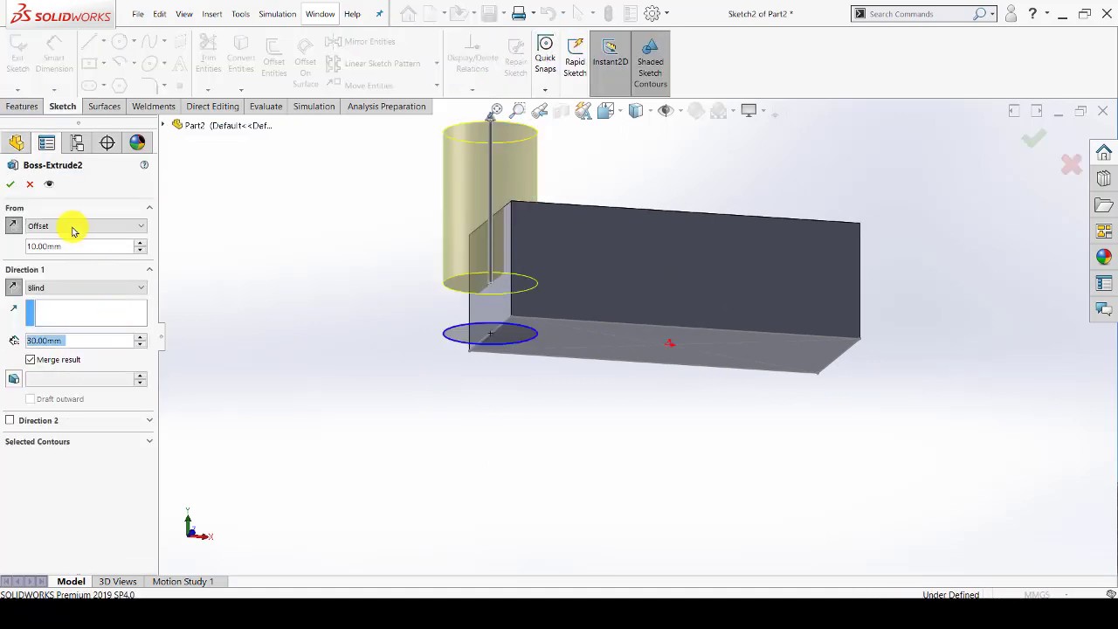
Step: Look through the extrusion start choices, leaving the start at Offset
left_click(74, 226)
left_click(79, 224)
left_click(79, 224)
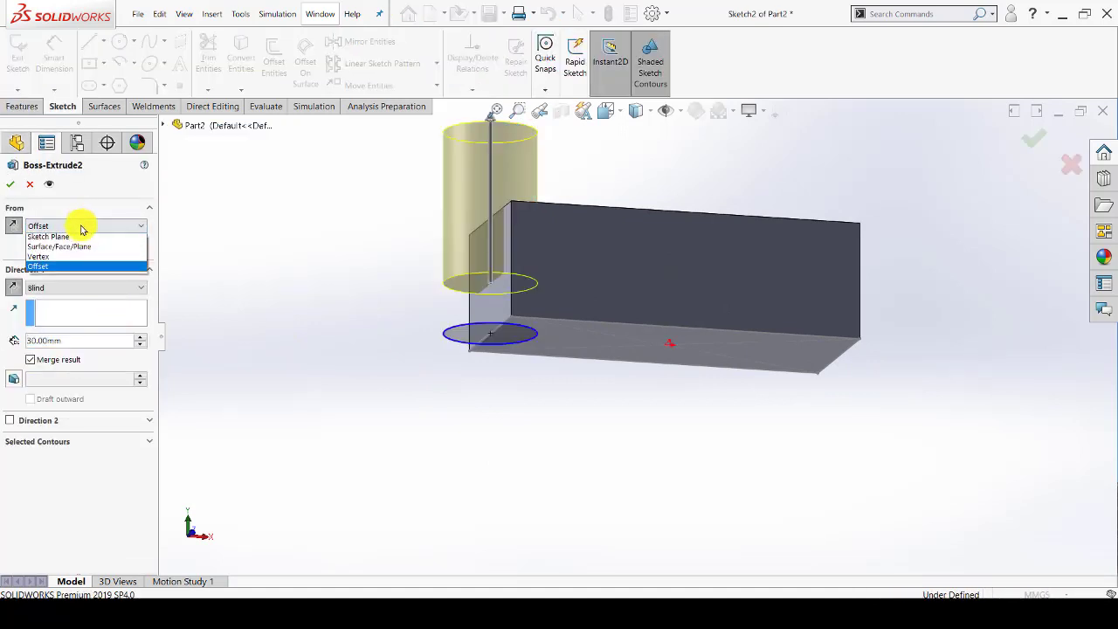
left_click(79, 224)
mouse_move(379, 262)
middle_mouse_down()
mouse_move(369, 302)
mouse_move(367, 277)
mouse_move(382, 307)
middle_mouse_up()
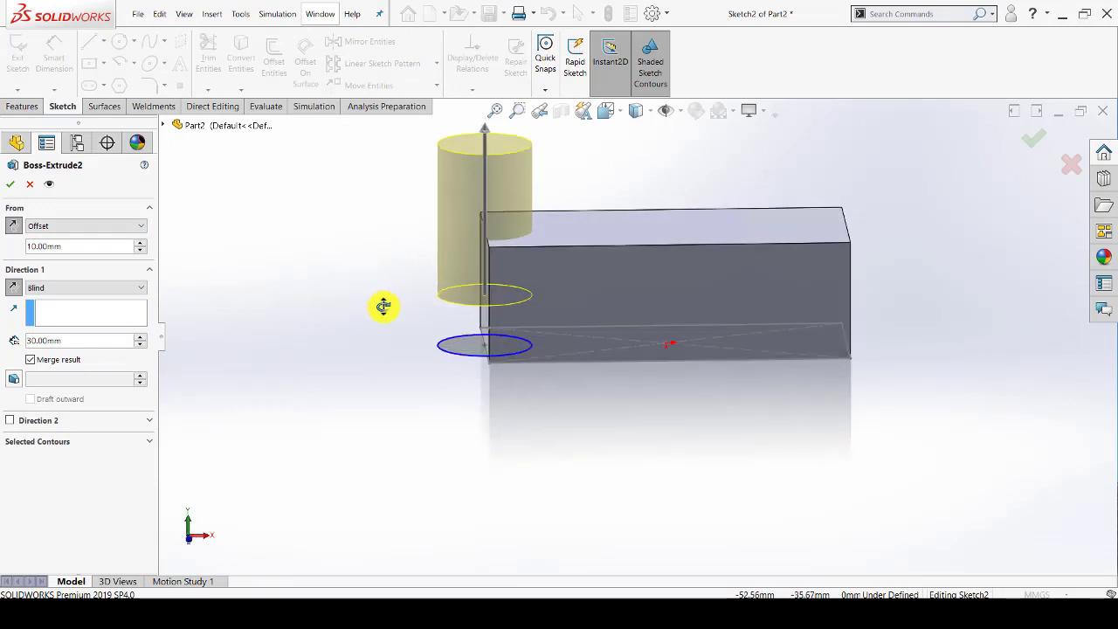
Step: Change the extrusion start to Vertex at the block's top corner and check the preview
left_click(70, 228)
left_click(65, 259)
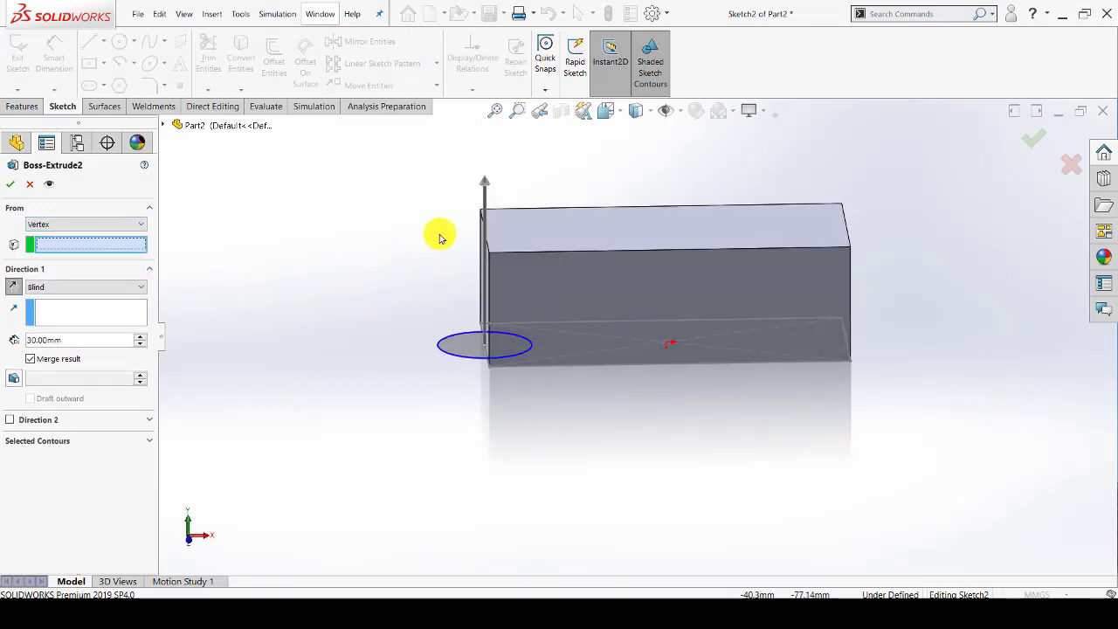
left_click(489, 257)
middle_click_drag(444, 264, 394, 240)
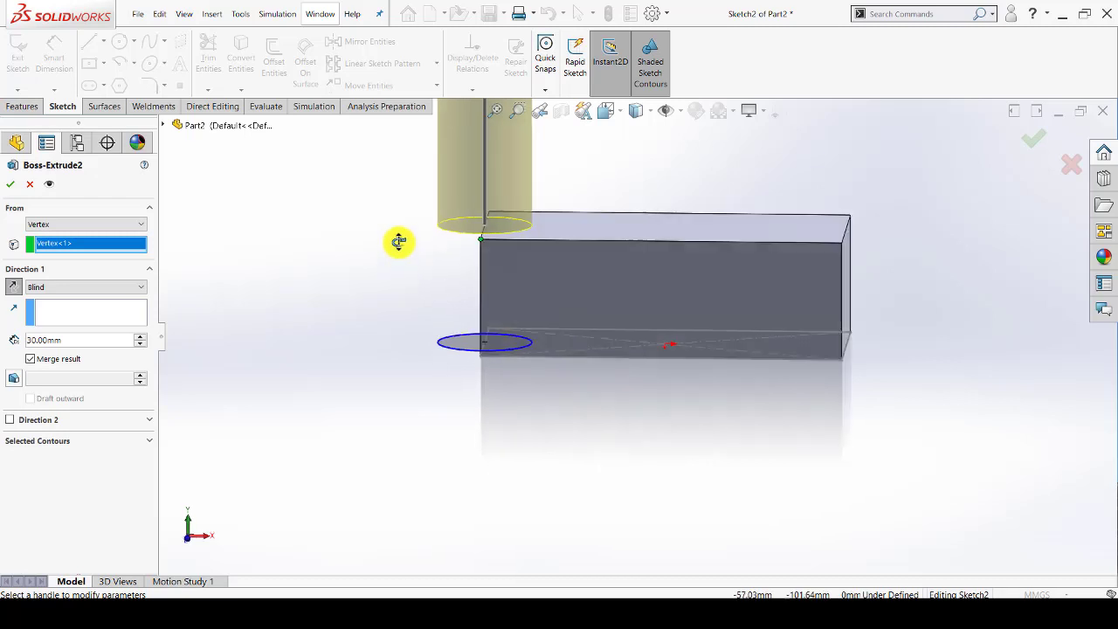
scroll(535, 231, "up", 3)
mouse_move(540, 225)
middle_mouse_down()
mouse_move(577, 187)
mouse_move(602, 219)
mouse_move(492, 247)
mouse_move(551, 233)
mouse_move(539, 256)
middle_mouse_up()
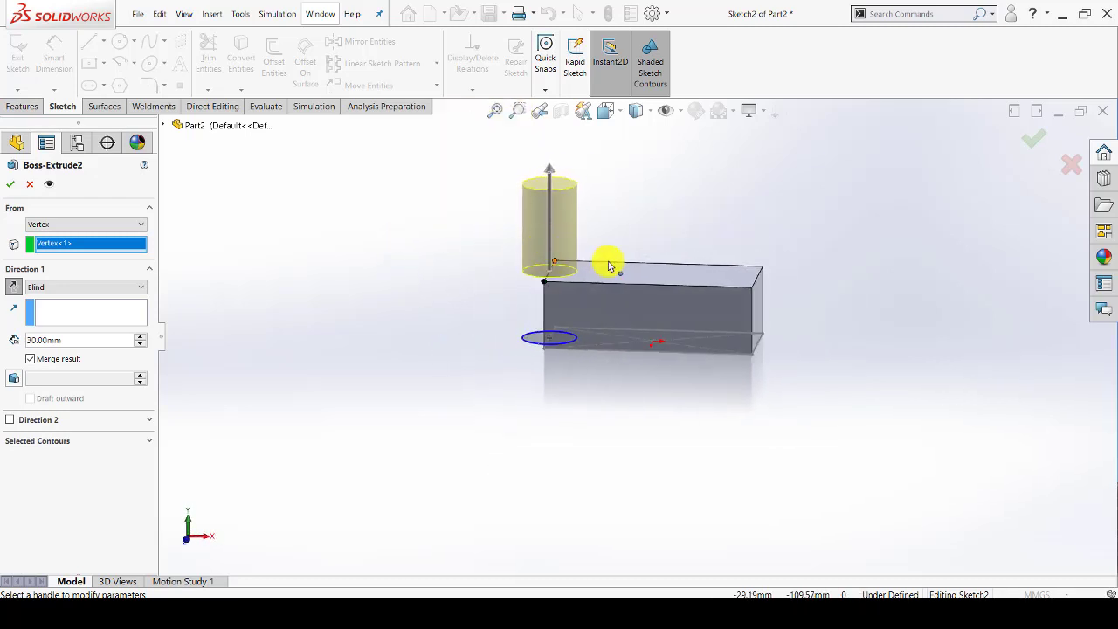
scroll(604, 278, "down", 2)
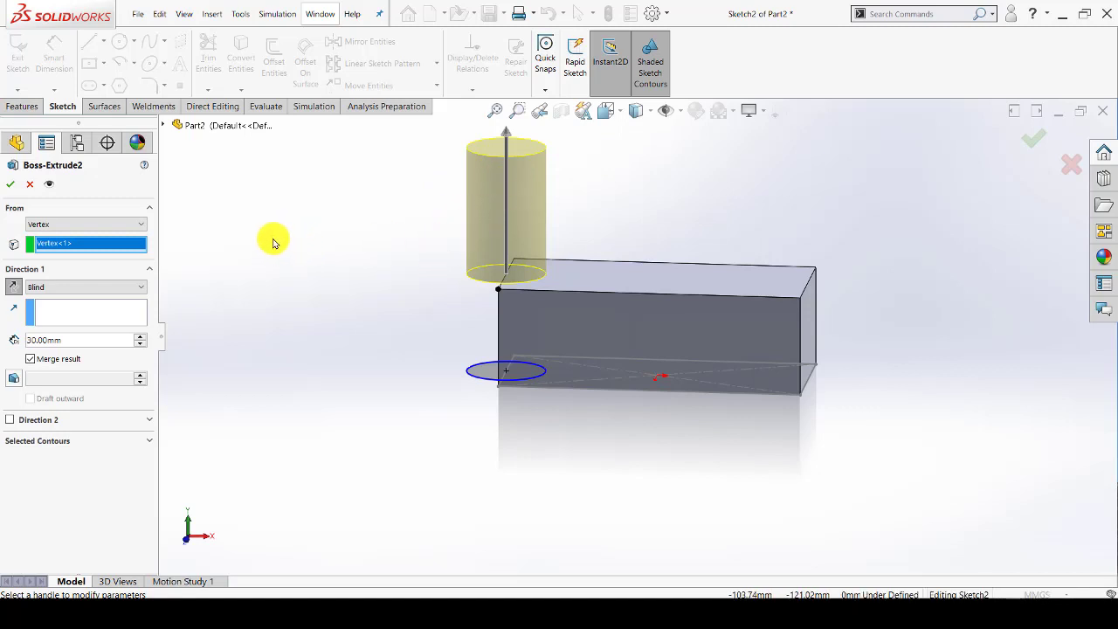
left_click(115, 225)
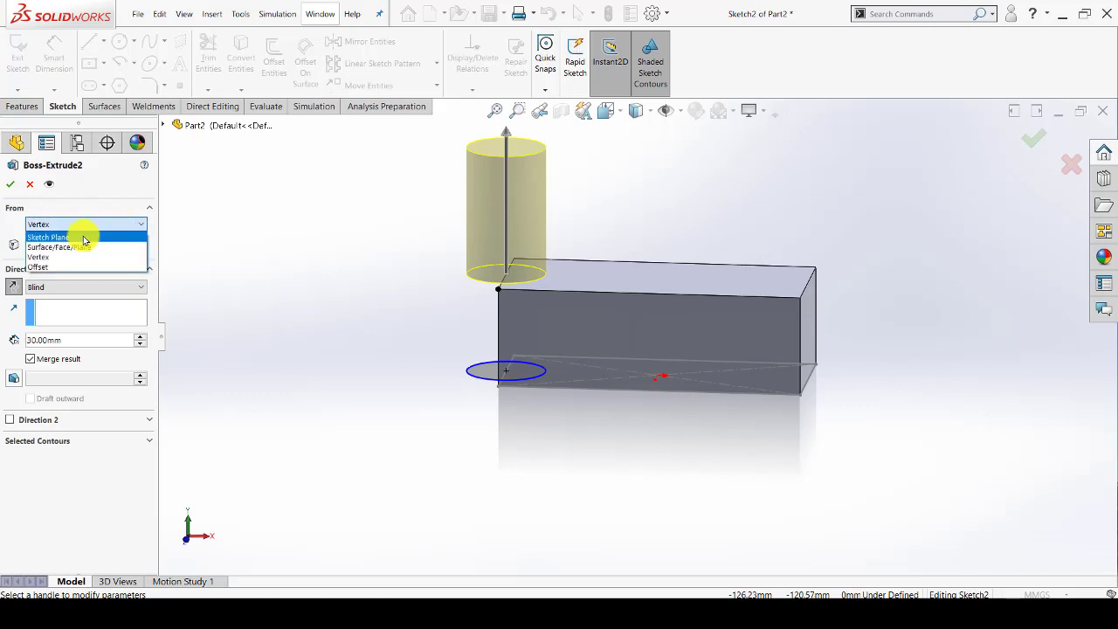
Step: Switch the cylinder extrusion start back to Sketch Plane, leaving Direction 2 collapsed
left_click(85, 237)
mouse_move(292, 269)
middle_mouse_down()
mouse_move(305, 244)
mouse_move(304, 257)
middle_mouse_up()
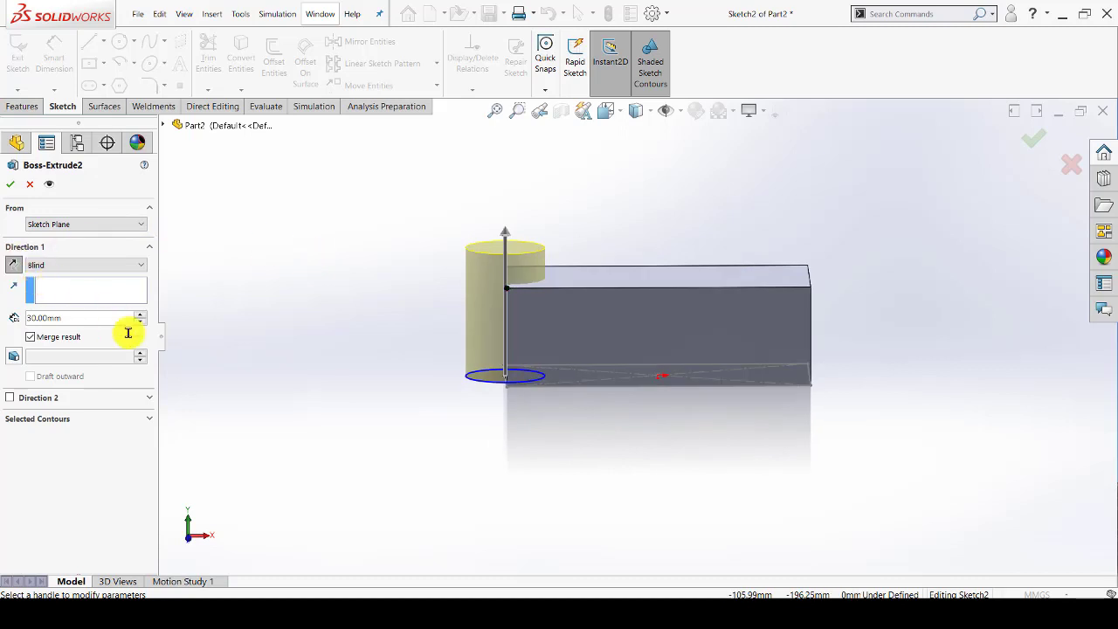
left_click(129, 398)
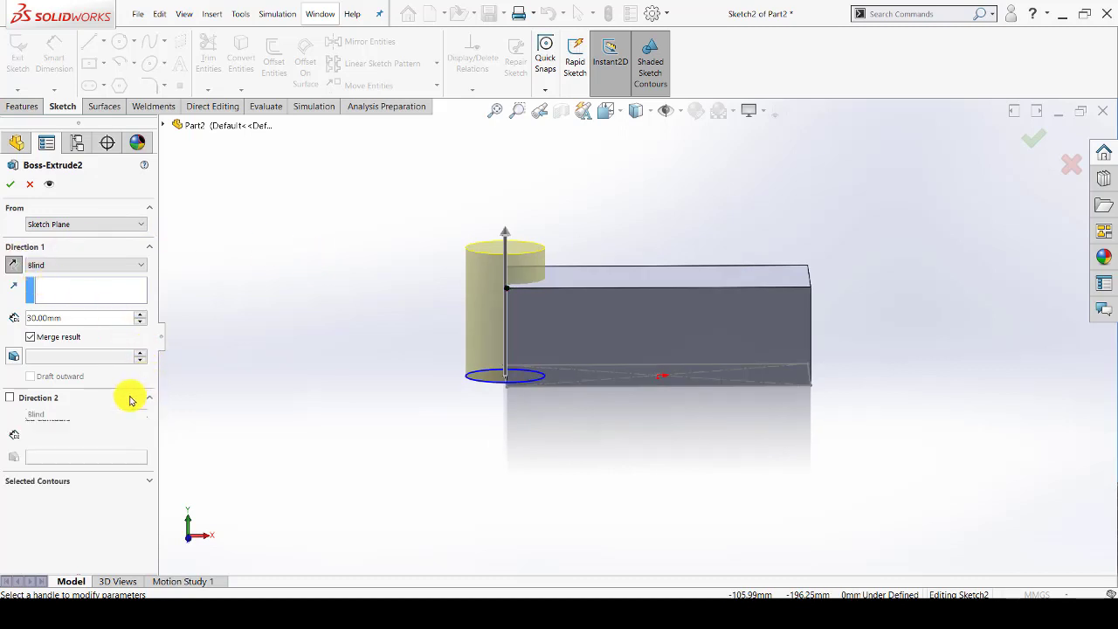
left_click(108, 400)
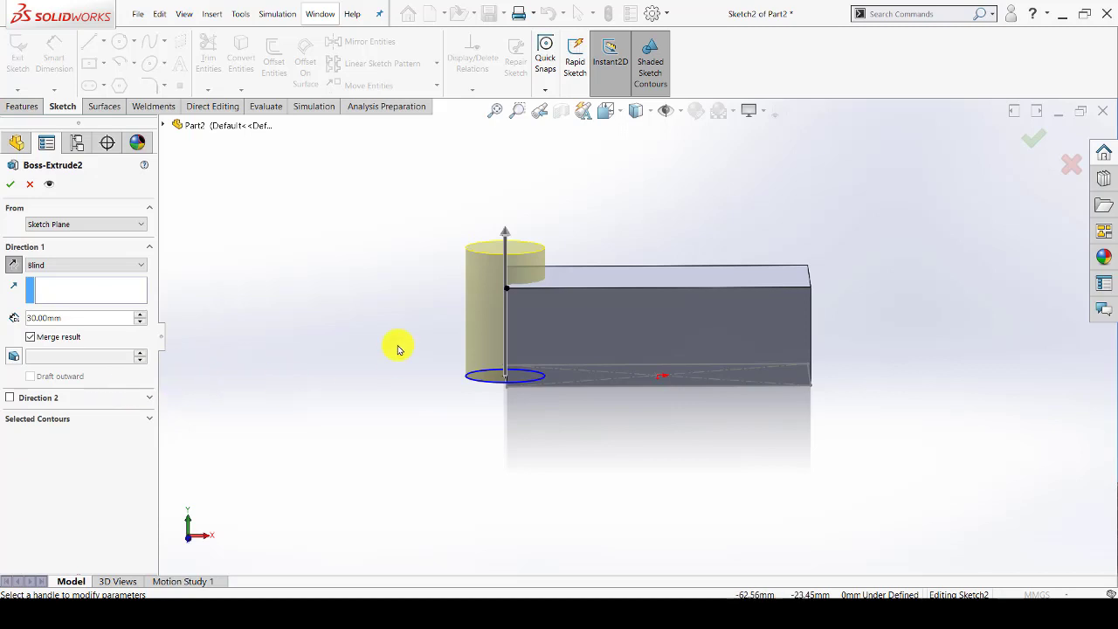
mouse_move(398, 350)
middle_mouse_down()
mouse_move(324, 320)
mouse_move(230, 309)
middle_mouse_up()
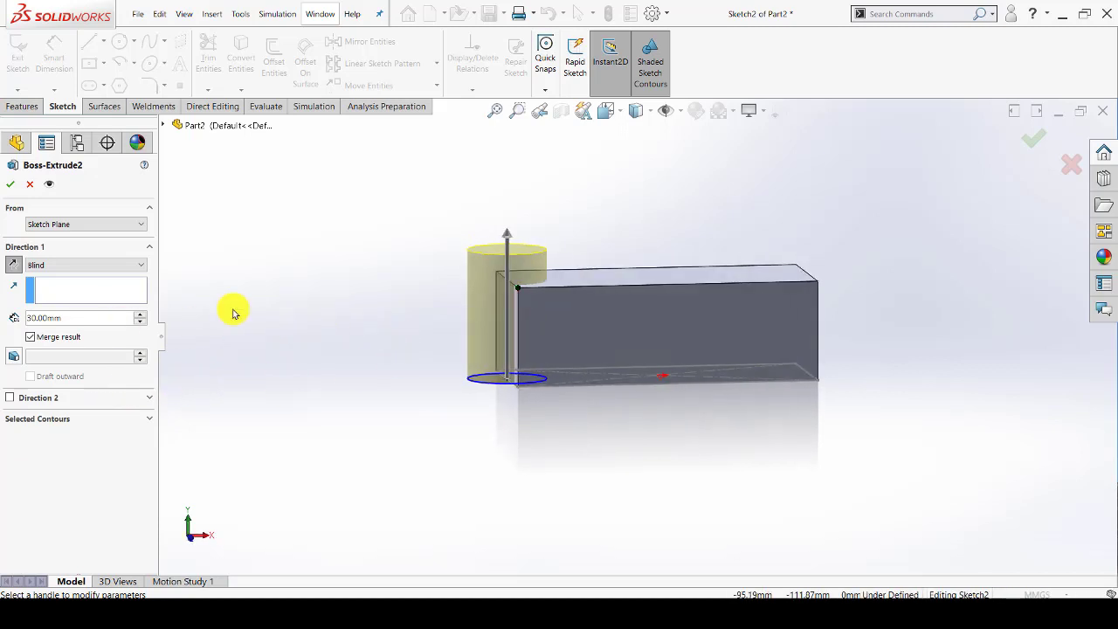
Step: Turn on draft with a 5° angle and inspect the taper
left_click(13, 359)
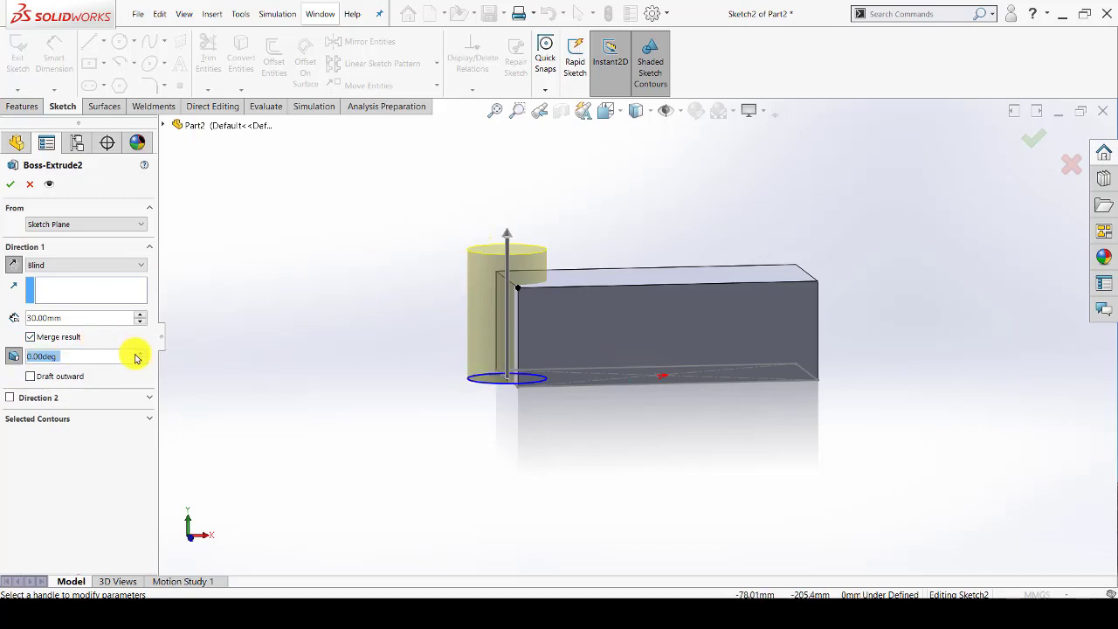
left_click(140, 353)
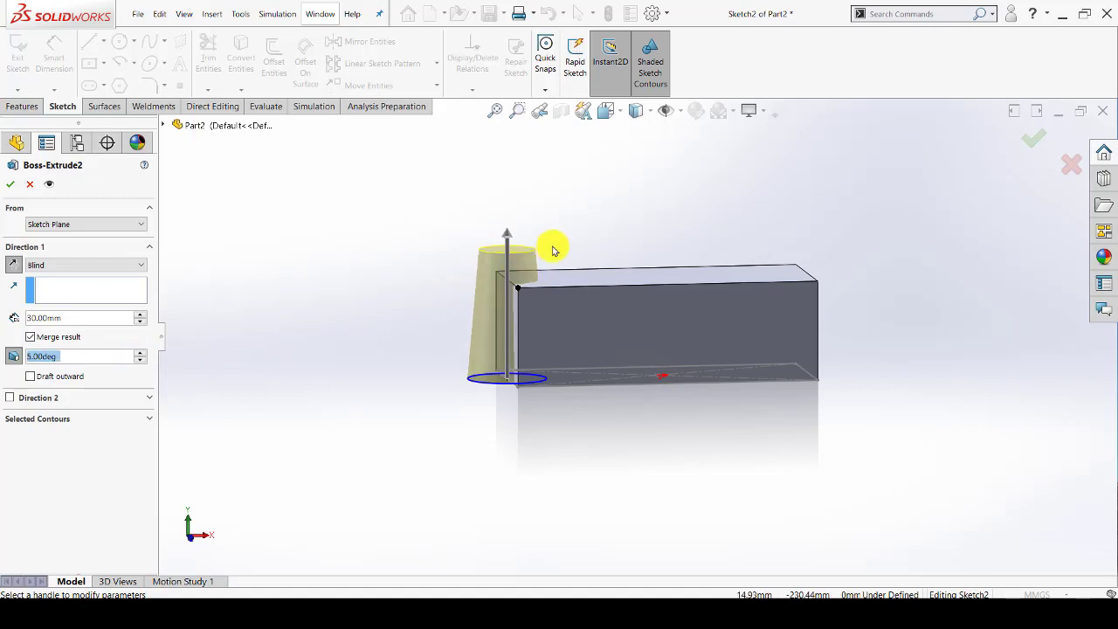
scroll(524, 306, "down", 3)
middle_click_drag(520, 301, 492, 255)
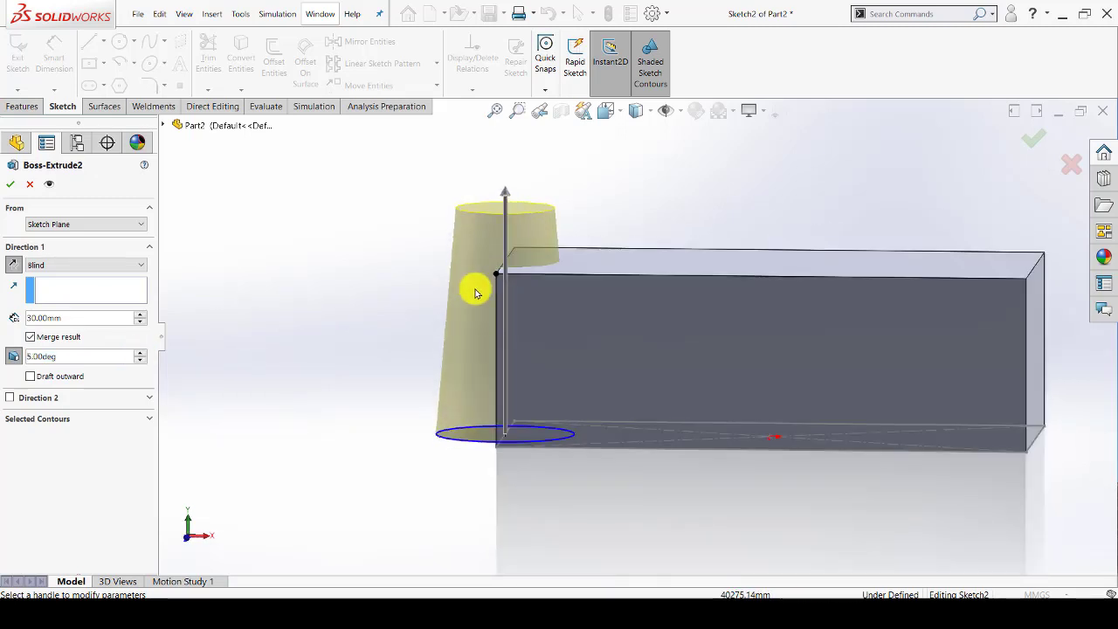
Step: Accept the drafted Boss-Extrude2 and view the block top with its boss
left_click(10, 184)
left_click(452, 364)
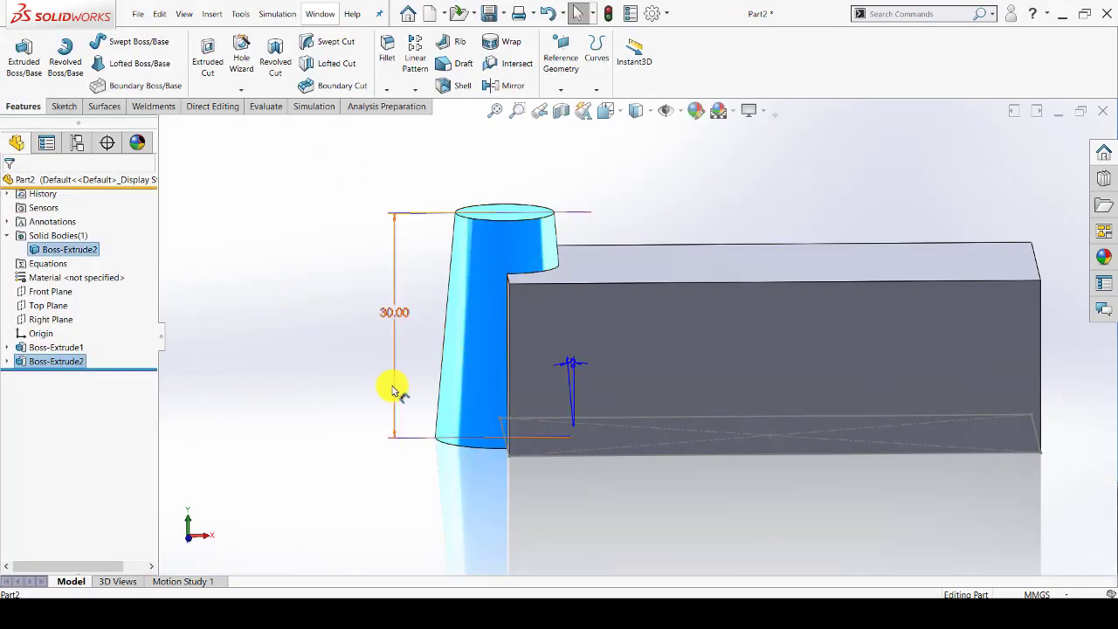
mouse_move(392, 387)
middle_mouse_down()
mouse_move(406, 358)
mouse_move(932, 357)
mouse_move(893, 350)
mouse_move(916, 372)
mouse_move(863, 375)
middle_mouse_up()
scroll(864, 376, "down", 3)
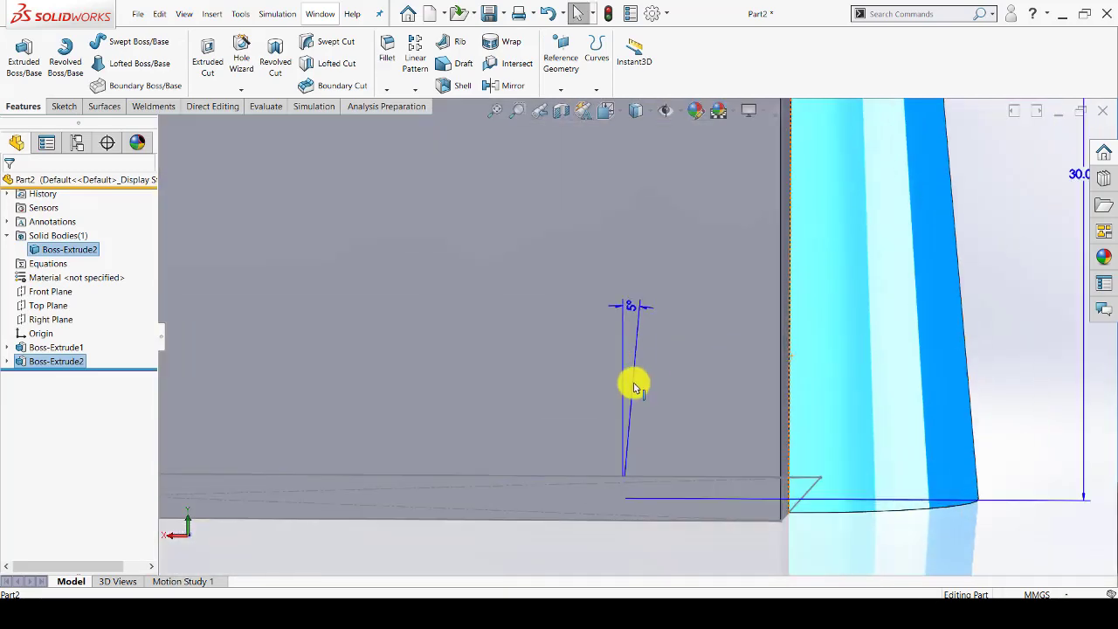
Step: Reposition the 5° draft dimension, view the part from behind, and select Boss-Extrude2
mouse_move(636, 312)
left_mouse_down()
mouse_move(644, 230)
mouse_move(666, 268)
left_mouse_up()
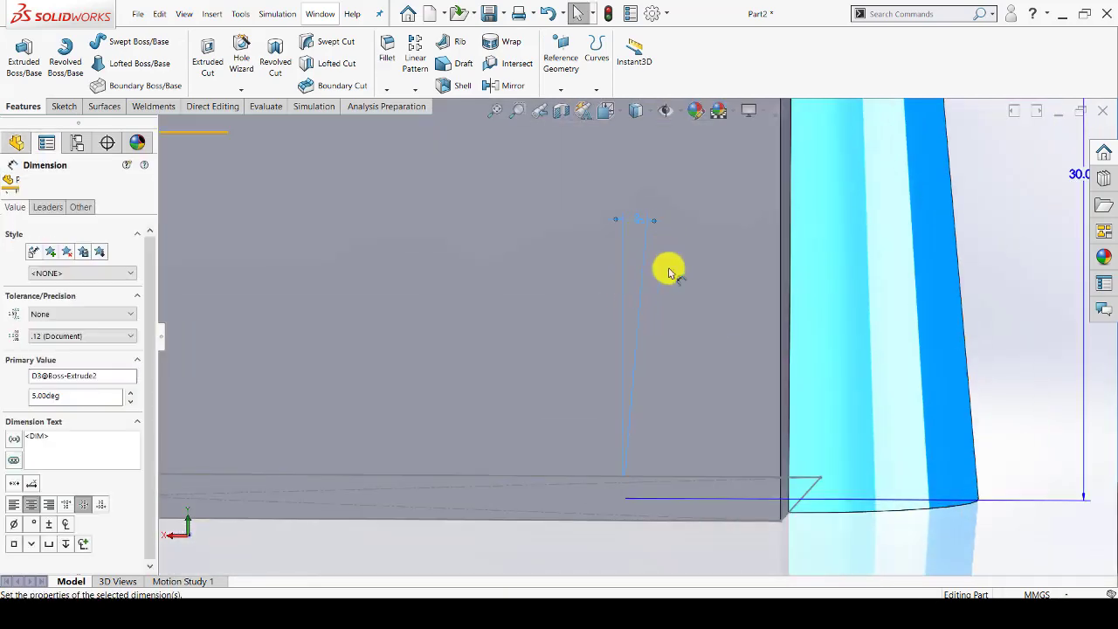
scroll(677, 268, "up", 3)
scroll(691, 268, "up", 3)
scroll(694, 270, "up", 3)
left_click(587, 224)
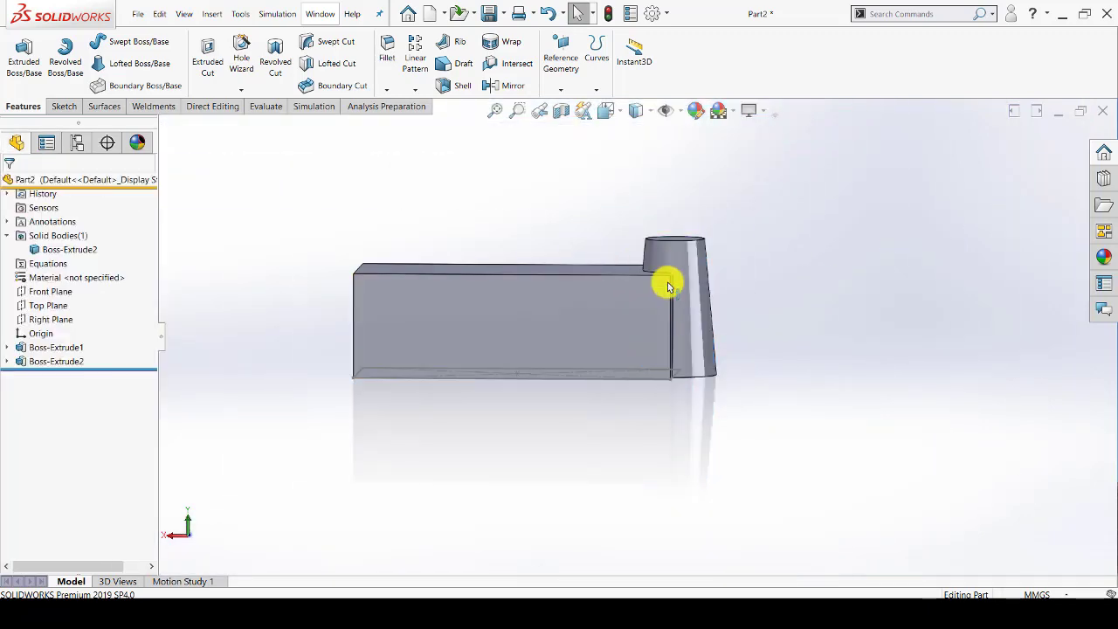
scroll(499, 248, "down", 3)
mouse_move(499, 248)
middle_mouse_down()
mouse_move(655, 268)
mouse_move(726, 229)
mouse_move(452, 320)
mouse_move(50, 325)
middle_mouse_up()
left_click(55, 361)
Step: Reopen Boss-Extrude2 and add a second direction 10 mm deep
left_click(66, 335)
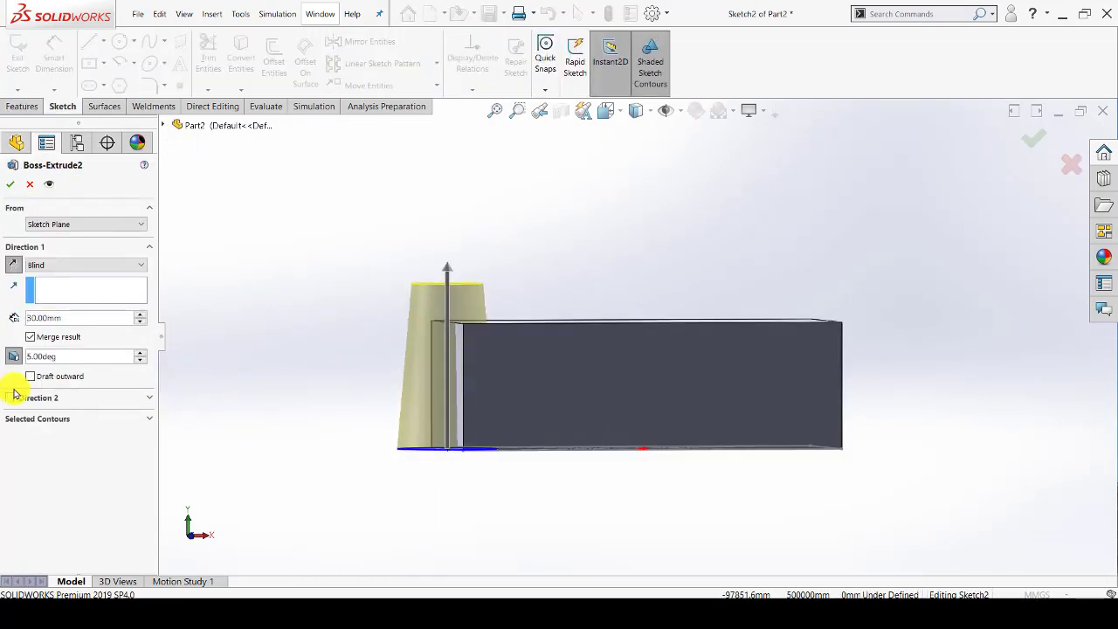
left_click(11, 398)
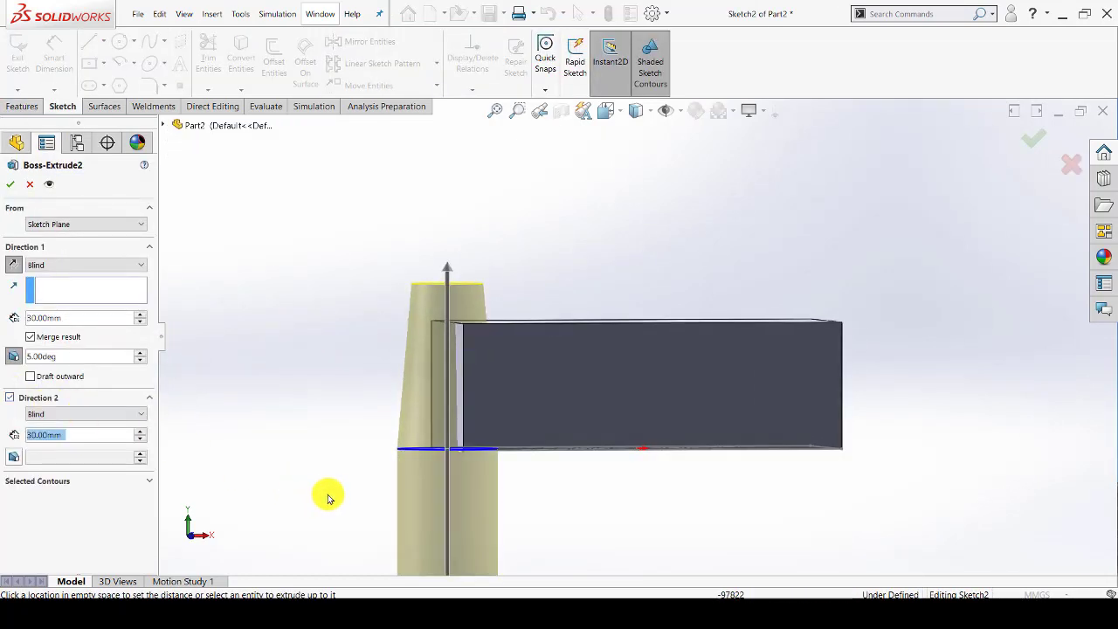
key("f")
scroll(590, 472, "down", 3)
left_click_drag(511, 474, 512, 395)
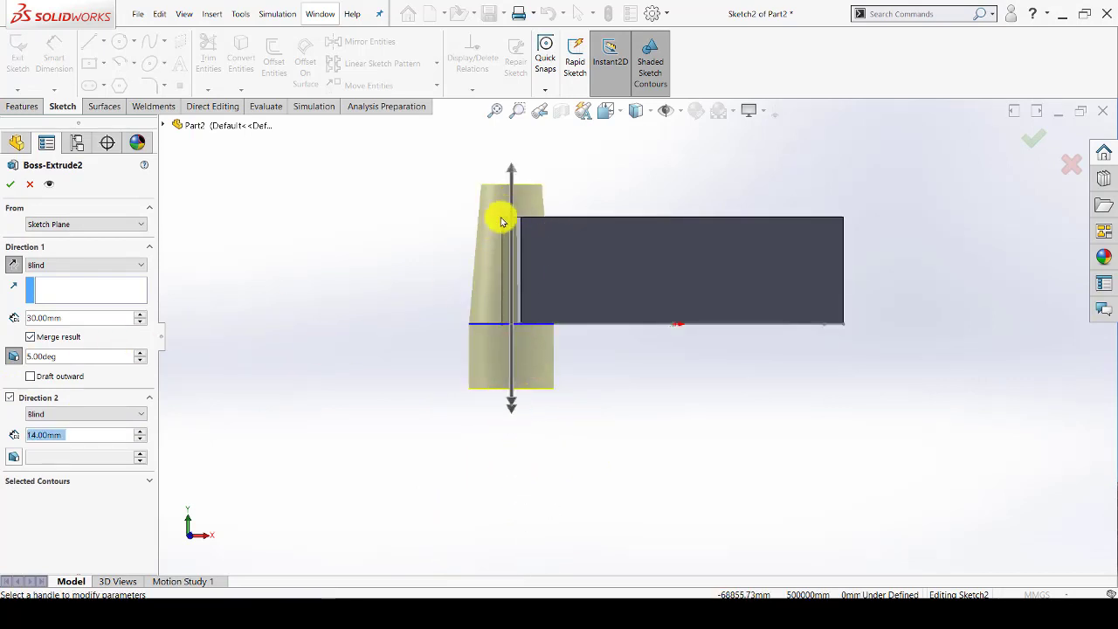
type("10")
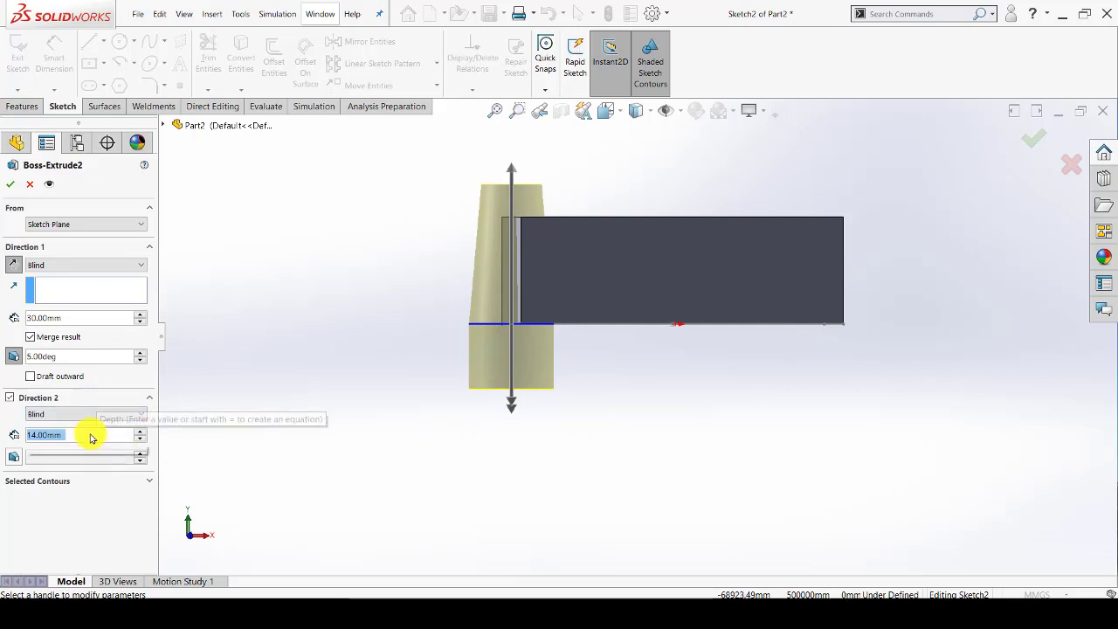
key("Return")
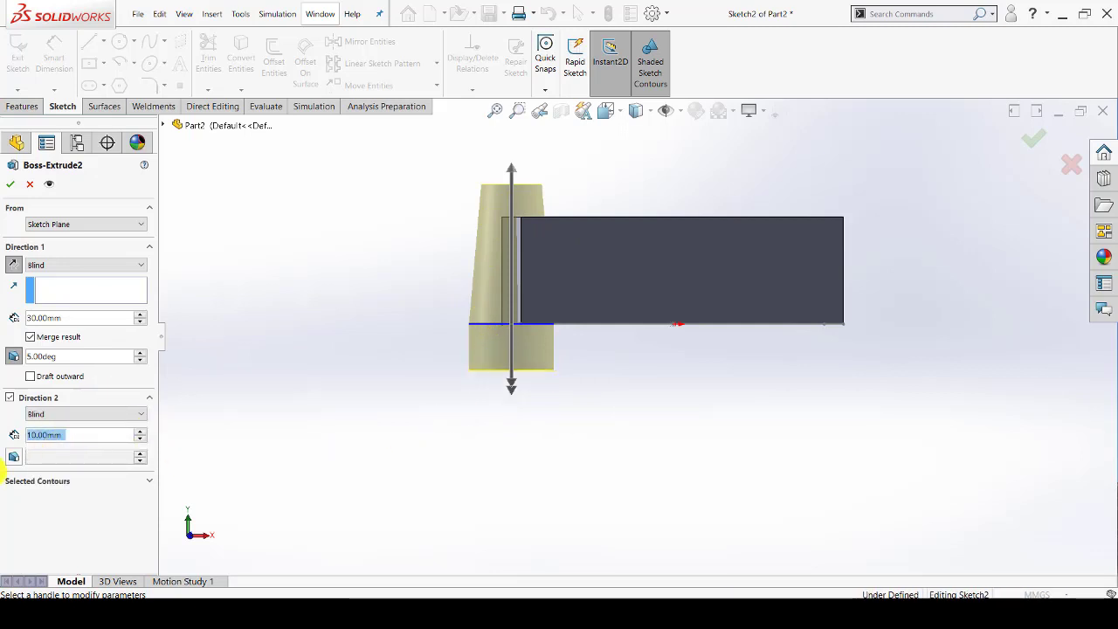
Step: Turn on draft for the lower direction and set its angle to 10°
left_click(17, 458)
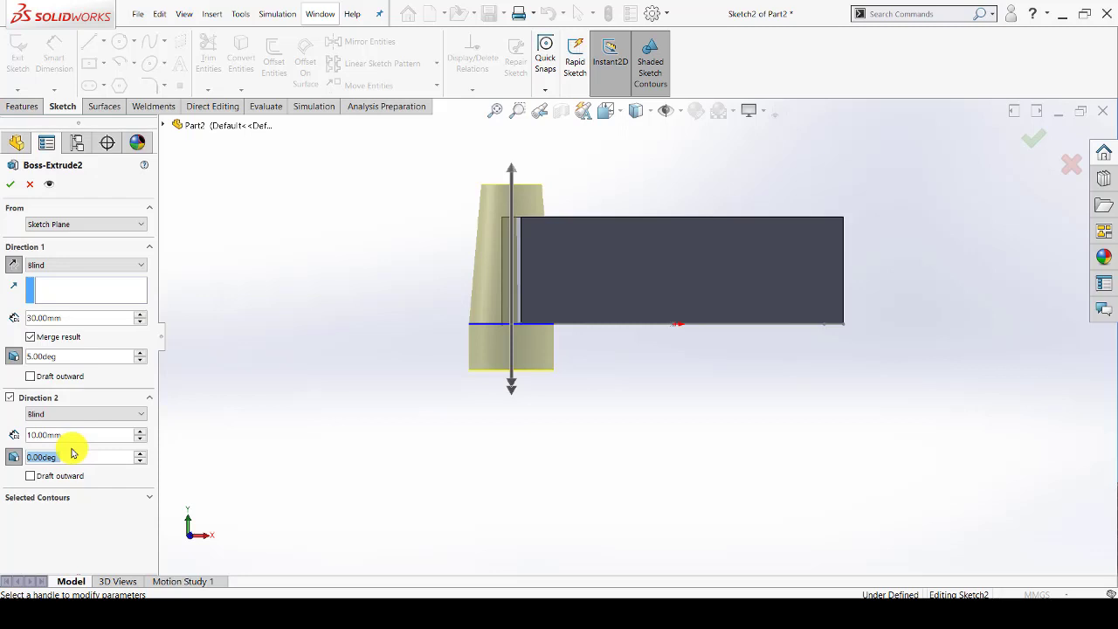
type("2")
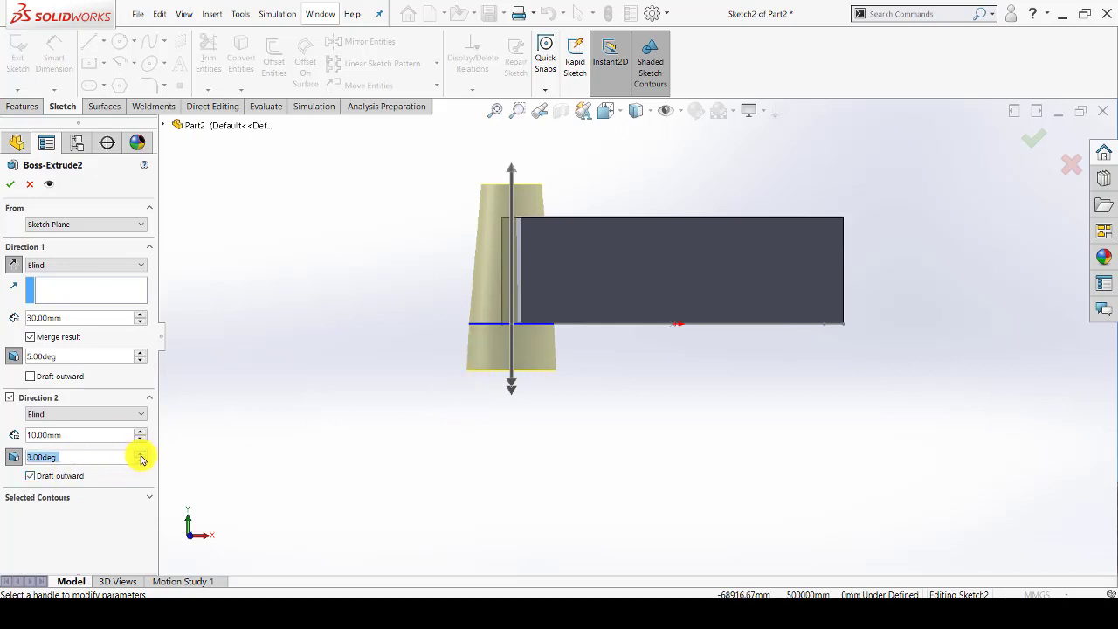
scroll(123, 460, "up", 2)
scroll(123, 461, "up", 2)
scroll(123, 460, "up", 2)
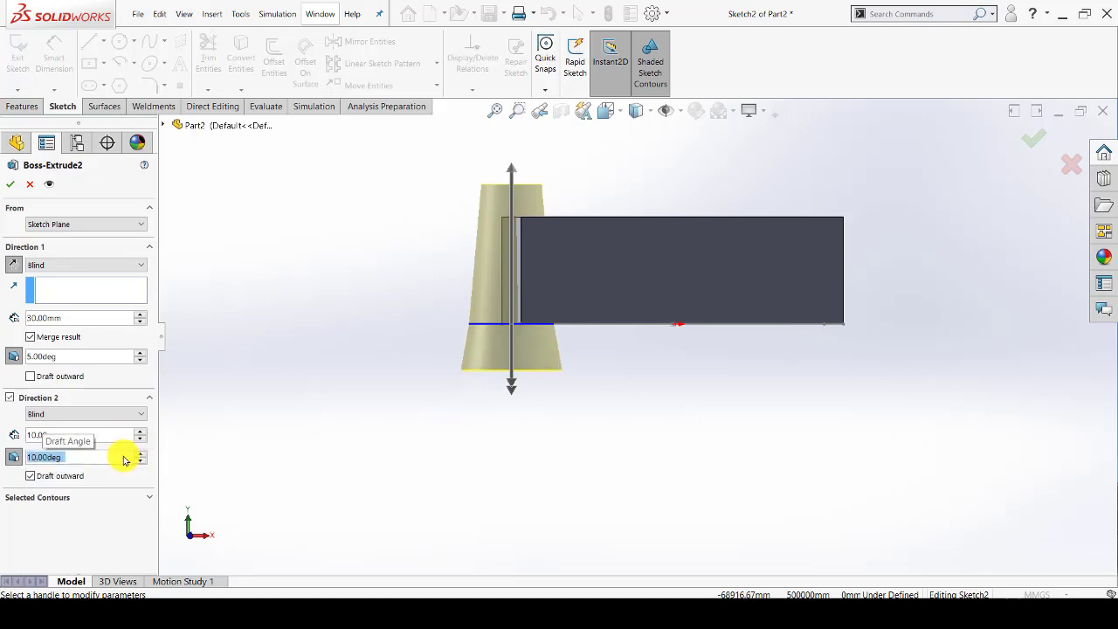
scroll(522, 324, "down", 1)
scroll(521, 324, "down", 1)
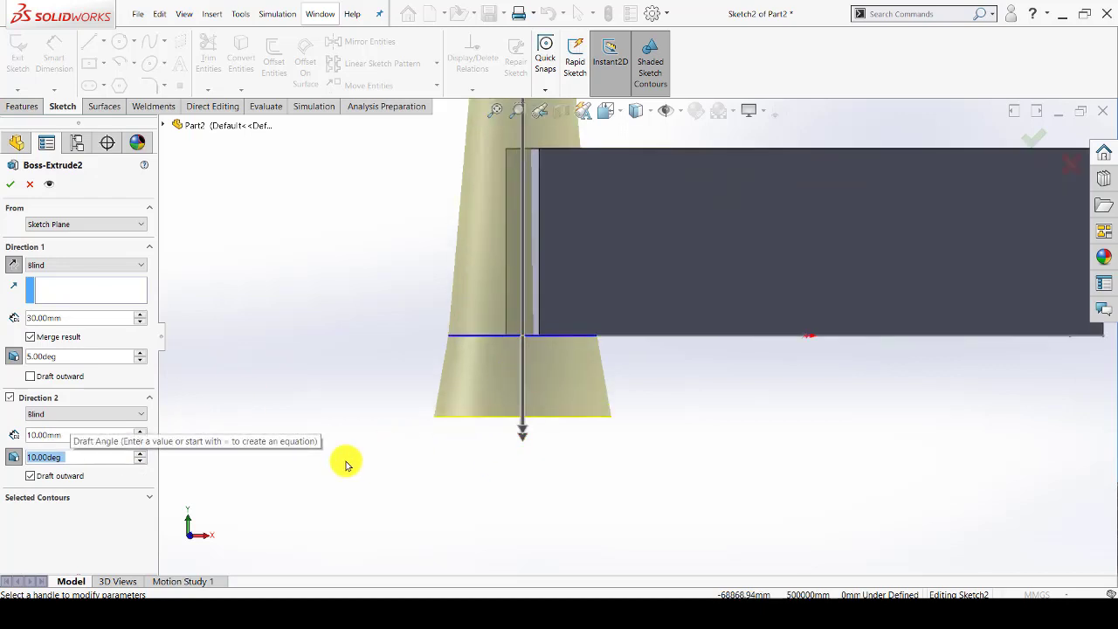
scroll(533, 246, "up", 1)
scroll(547, 266, "up", 2)
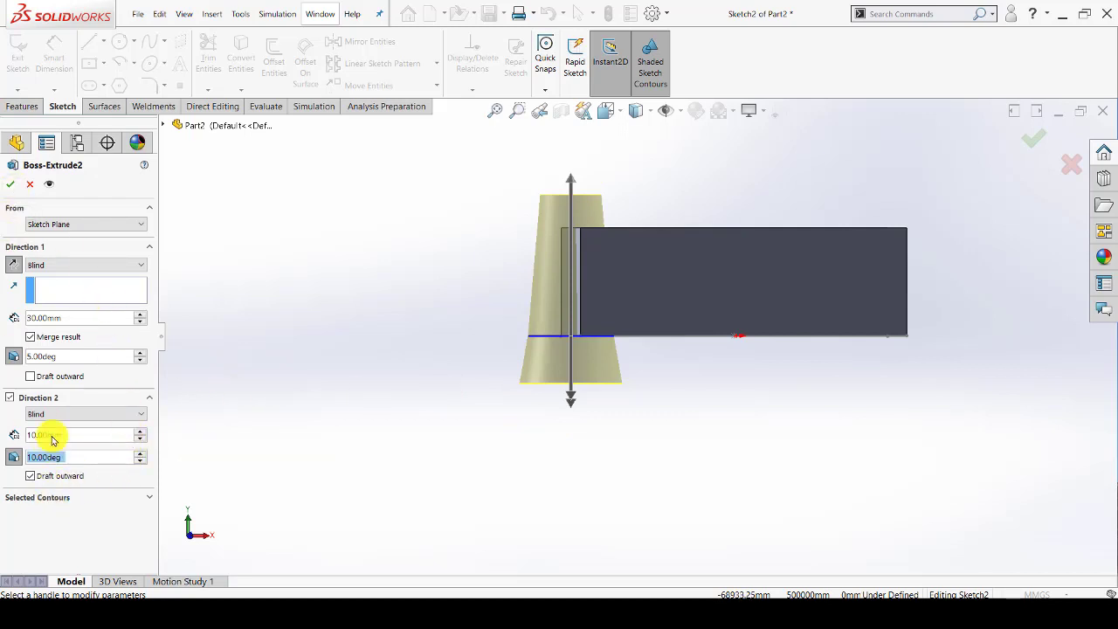
left_click(75, 223)
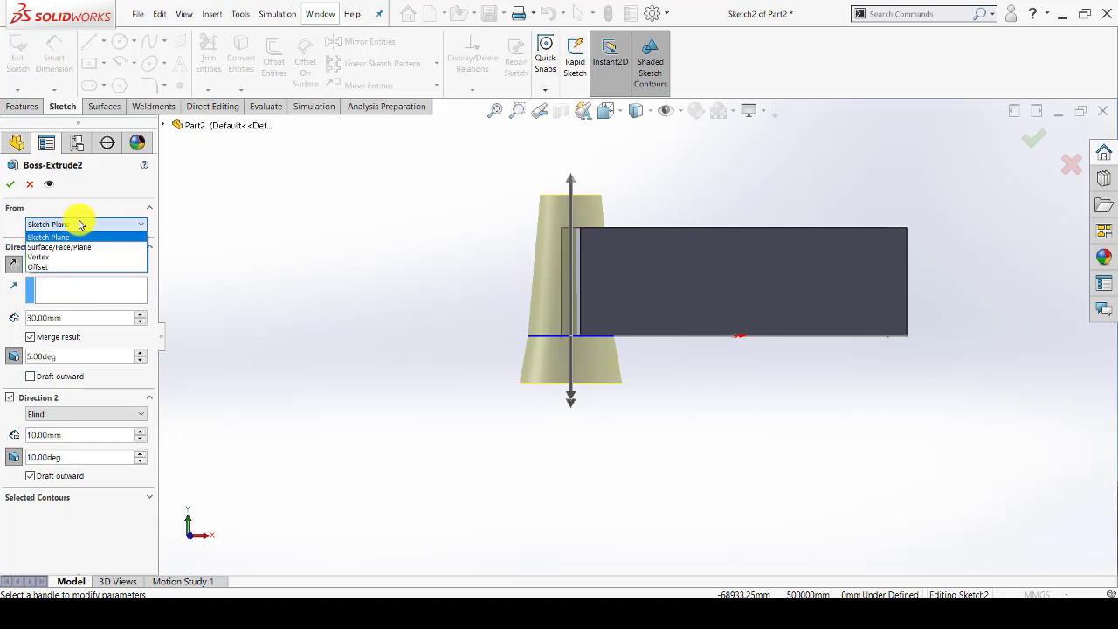
left_click(29, 216)
left_click(74, 225)
left_click(78, 225)
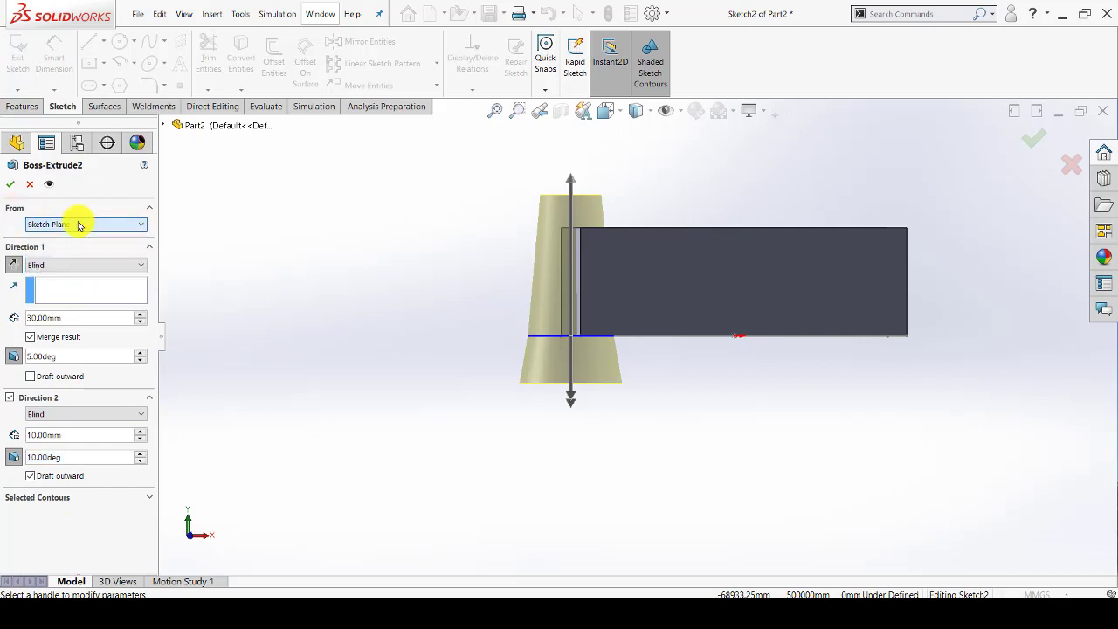
left_click(69, 267)
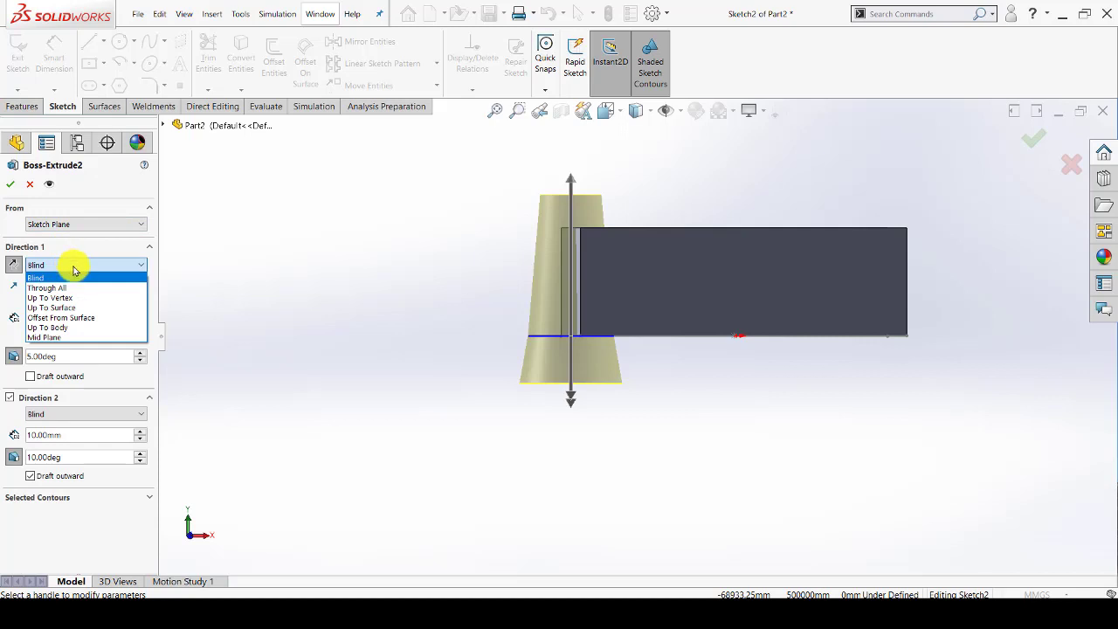
left_click(81, 266)
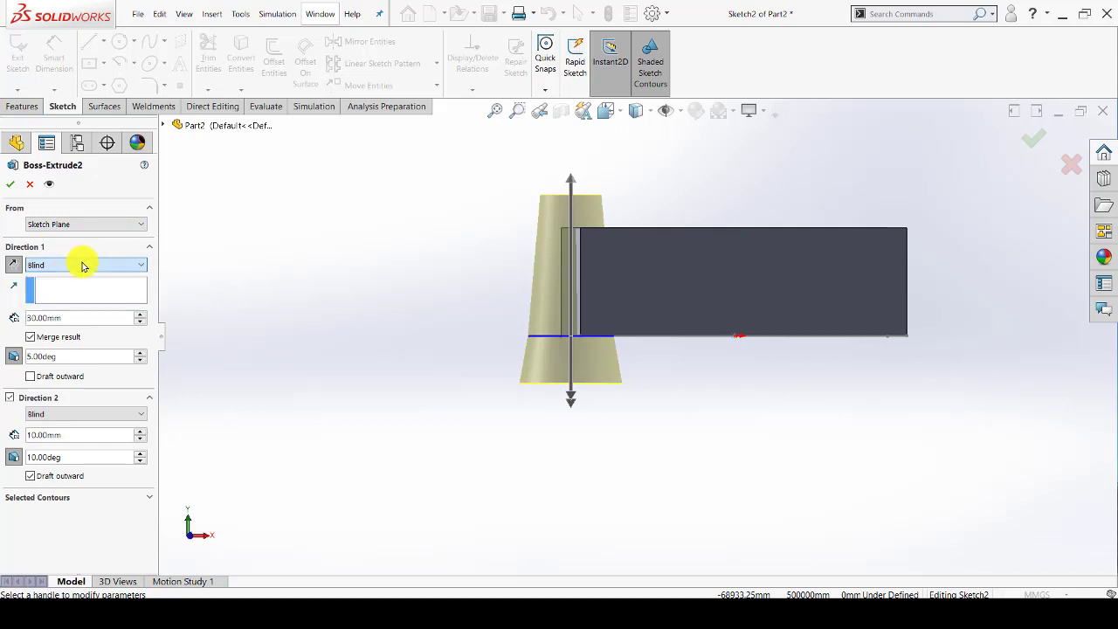
left_click(67, 267)
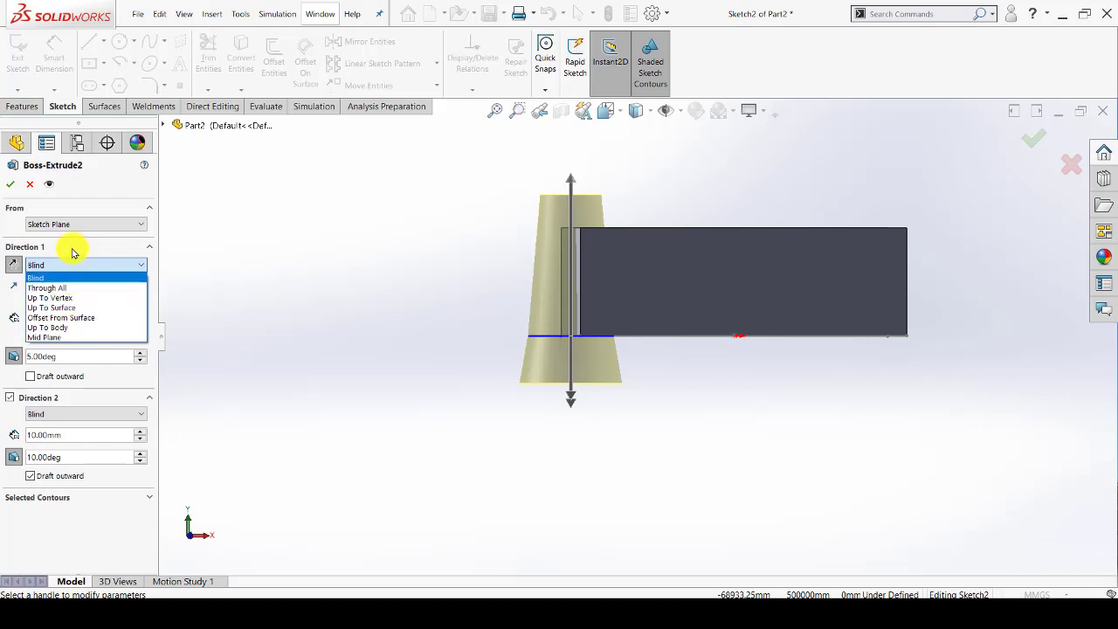
left_click(79, 266)
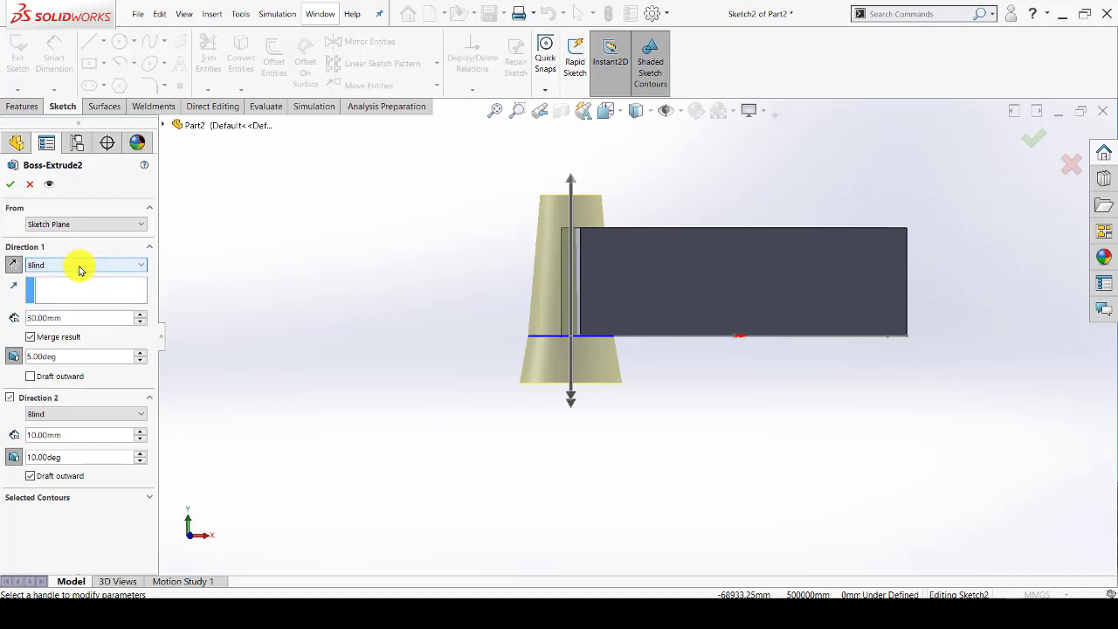
left_click(81, 267)
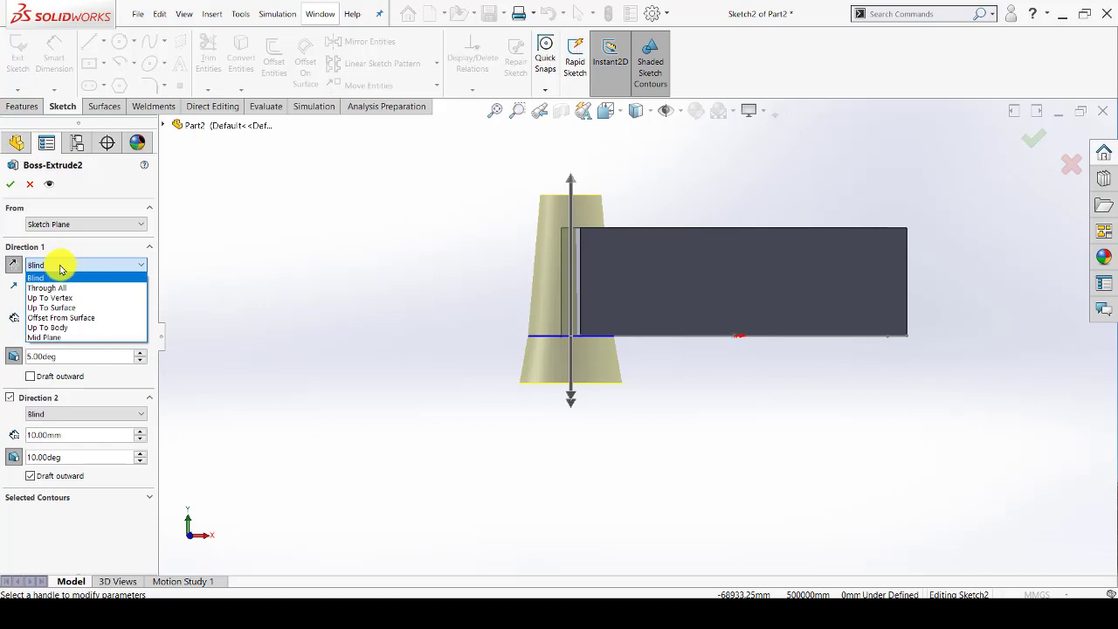
left_click(60, 269)
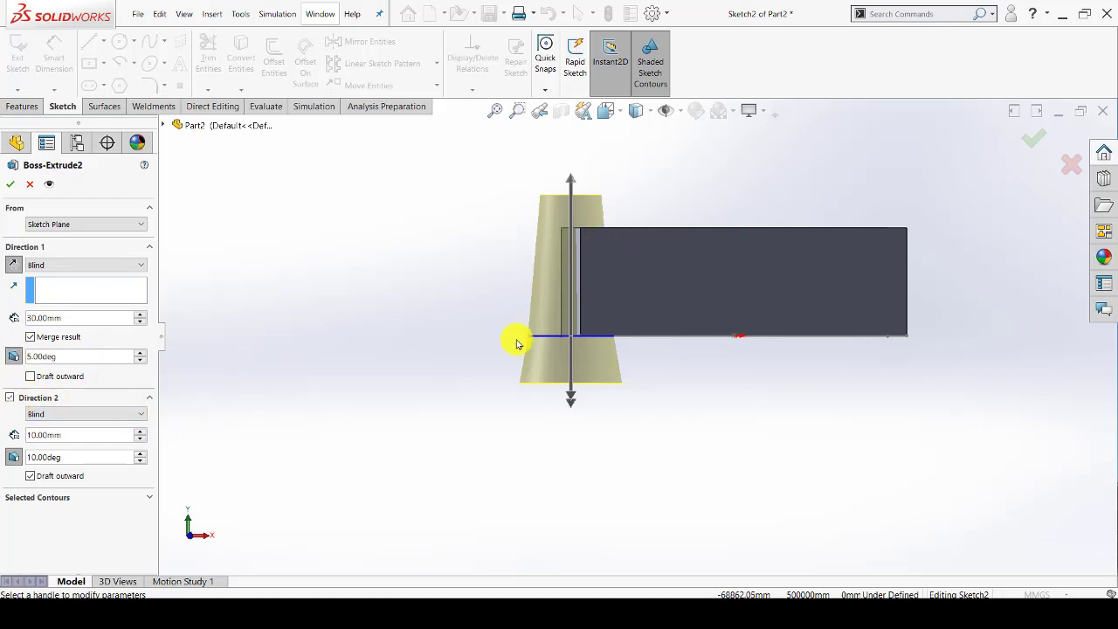
Step: Try lower extrusion depths of 20, 30 and 40 mm, settling back on 30 mm
mouse_move(525, 341)
middle_mouse_down()
mouse_move(383, 342)
mouse_move(388, 366)
middle_mouse_up()
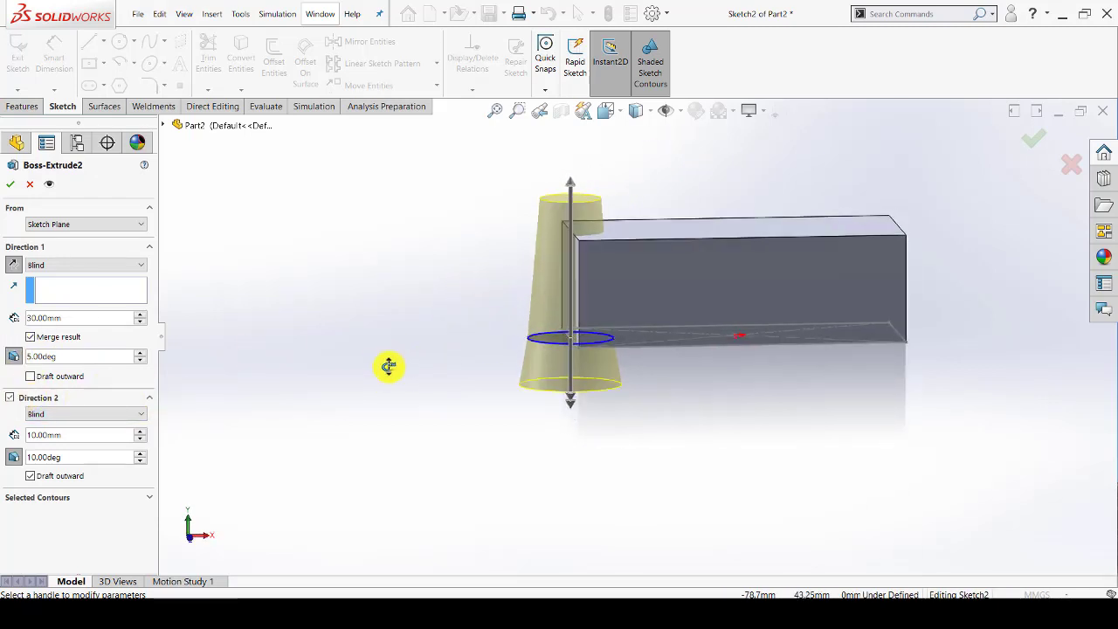
left_click(138, 432)
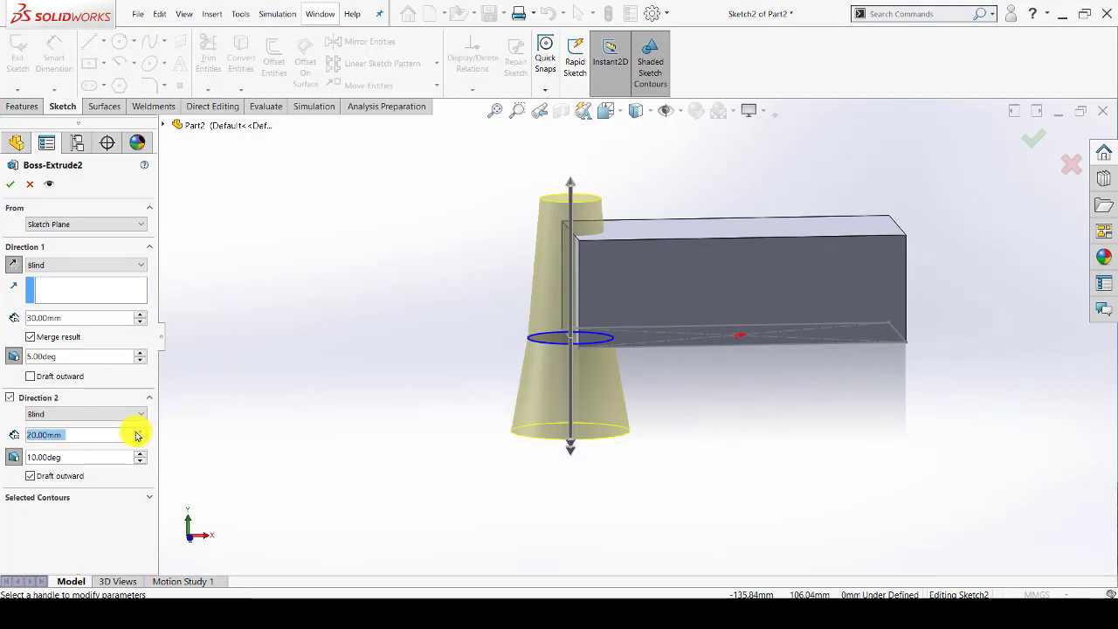
left_click(137, 432)
left_click(138, 432)
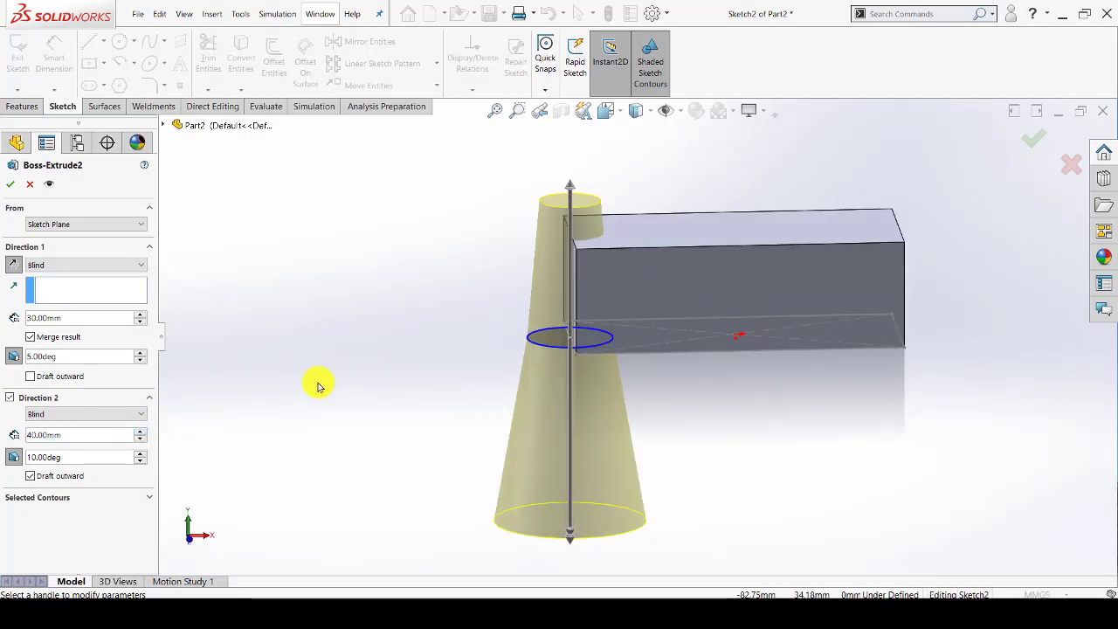
left_click(140, 445)
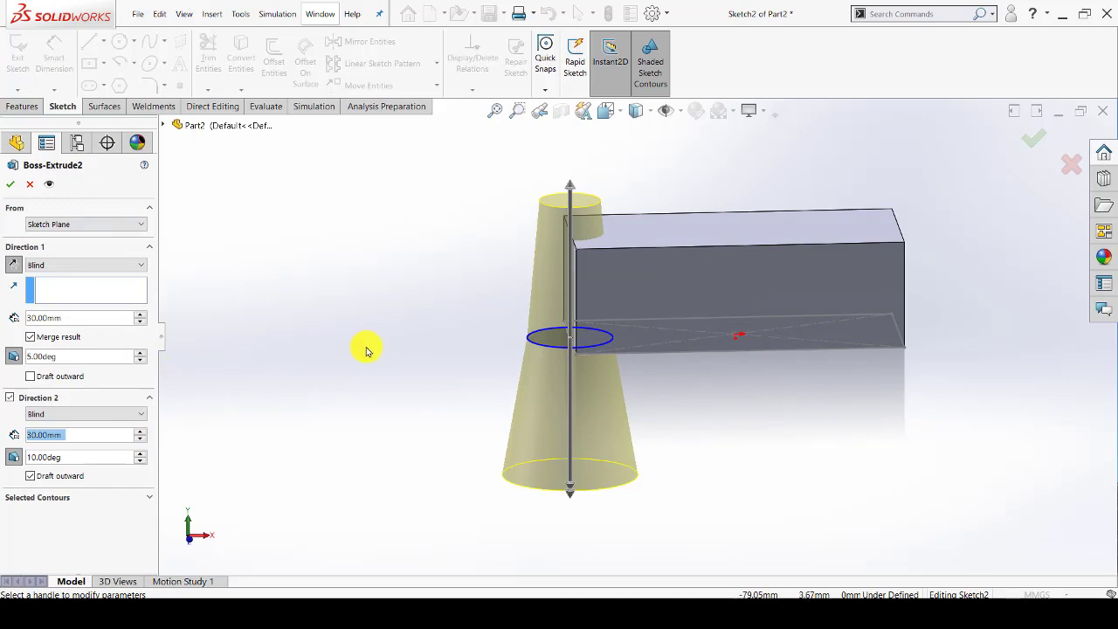
middle_click_drag(367, 349, 565, 379)
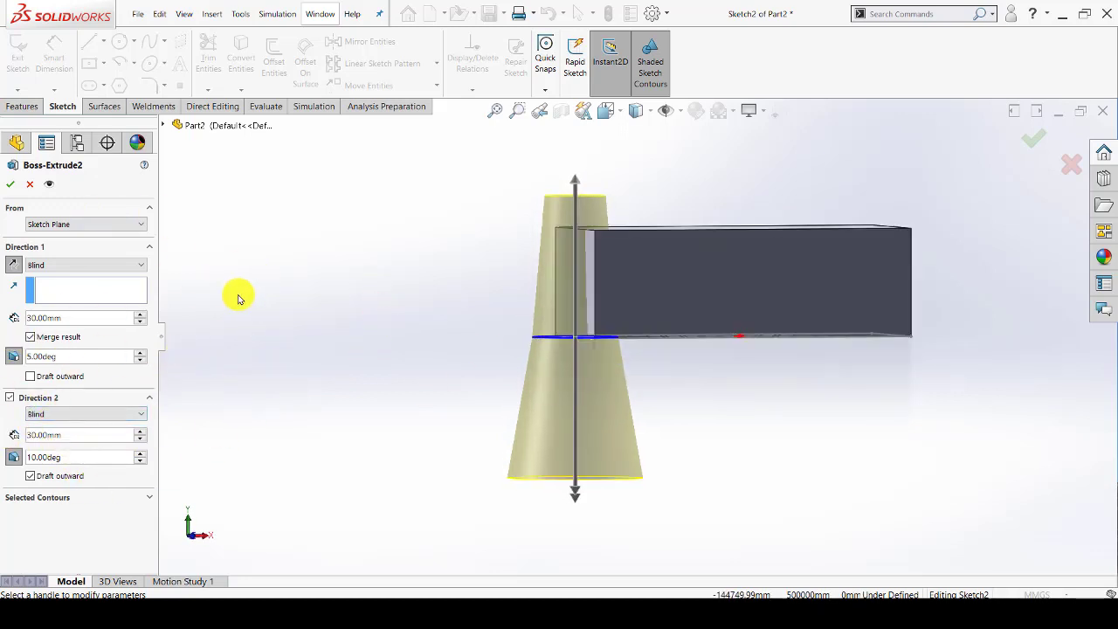
Step: Remove the second direction and accept the 30 mm boss with 5° draft
left_click(9, 398)
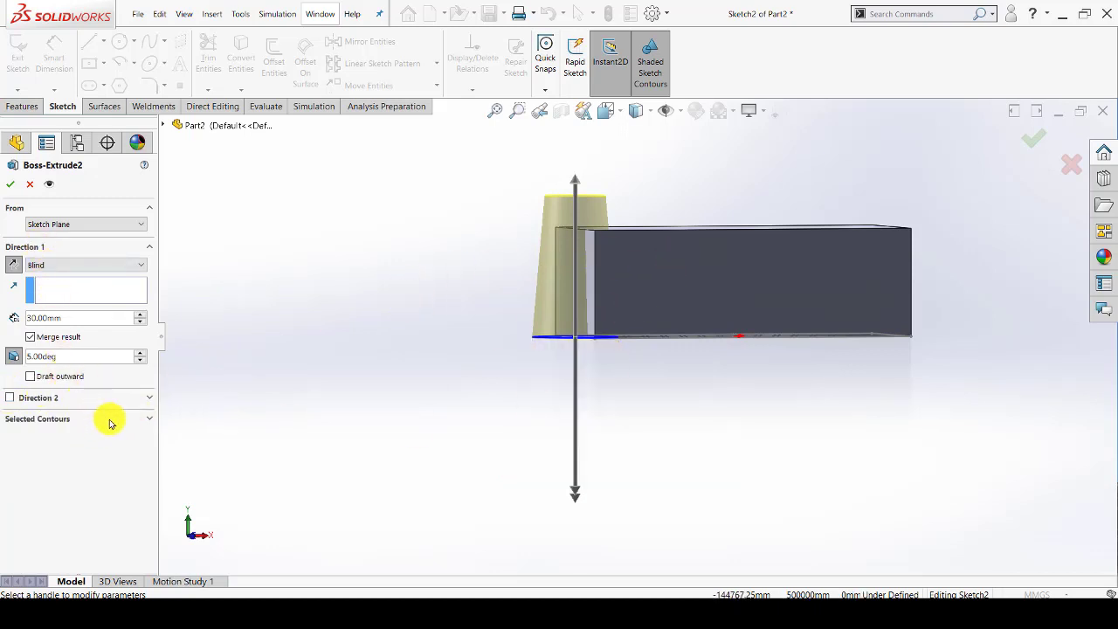
left_click(114, 421)
left_click(137, 421)
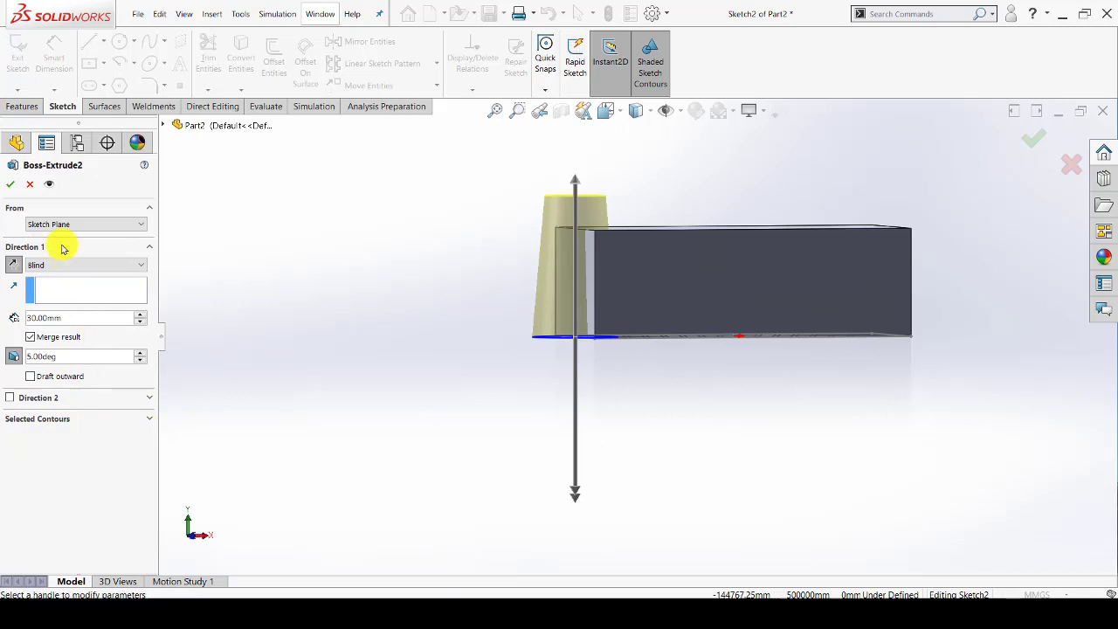
left_click(14, 184)
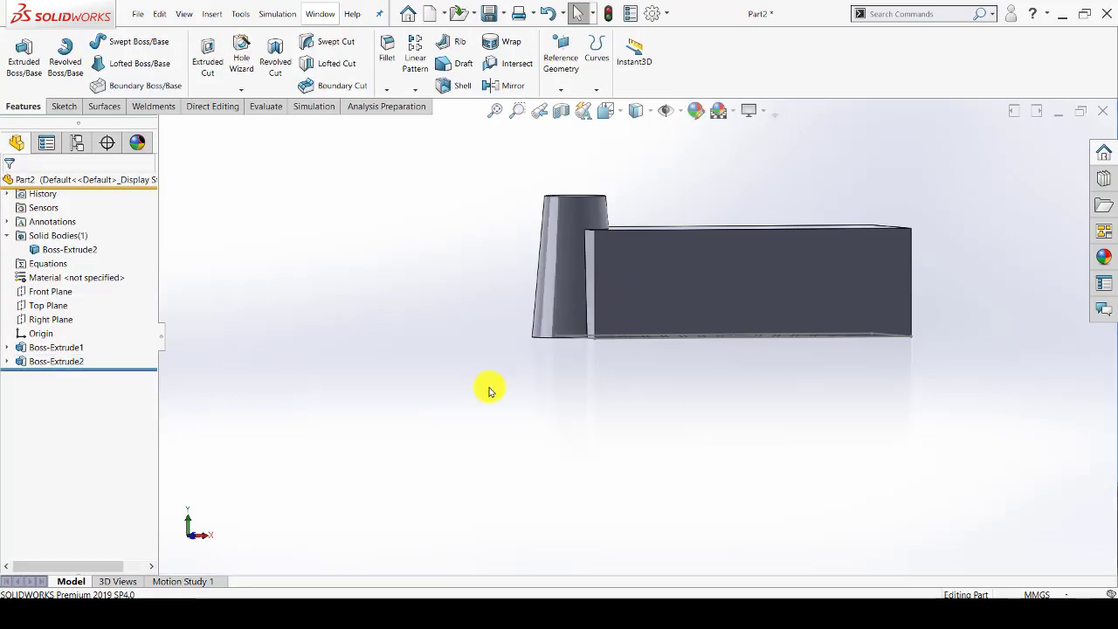
Step: Start a new sketch on the block's large front face, viewed straight on
mouse_move(489, 387)
middle_mouse_down()
mouse_move(468, 247)
mouse_move(529, 425)
mouse_move(512, 405)
mouse_move(569, 289)
mouse_move(481, 370)
mouse_move(477, 340)
mouse_move(754, 336)
middle_mouse_up()
left_click(579, 313)
left_click(770, 282)
left_click(881, 266)
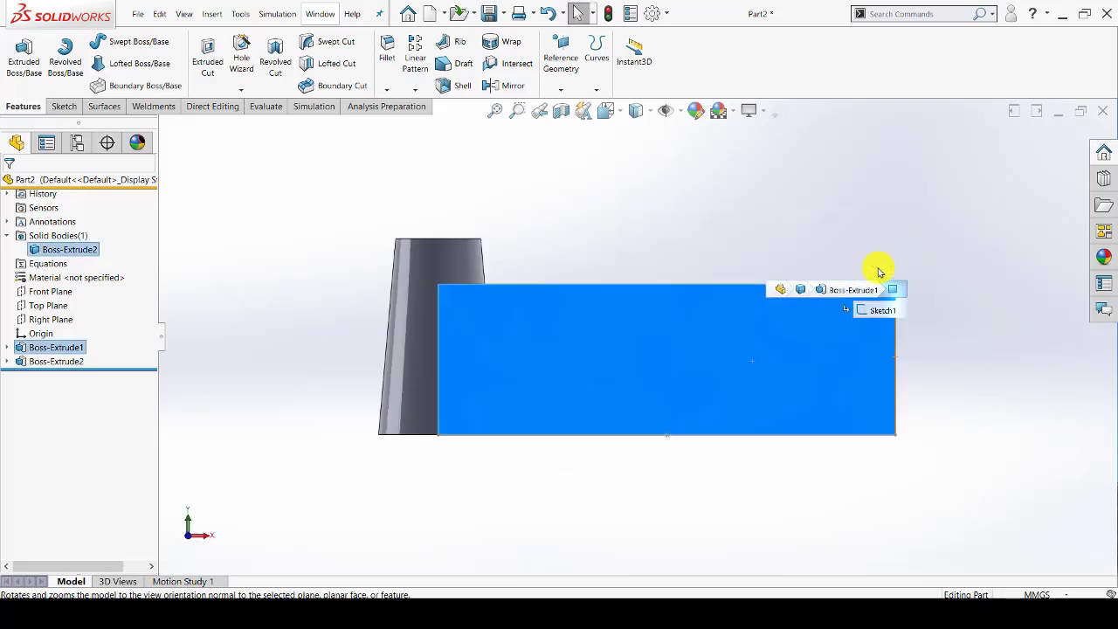
key("ctrl+shift+s")
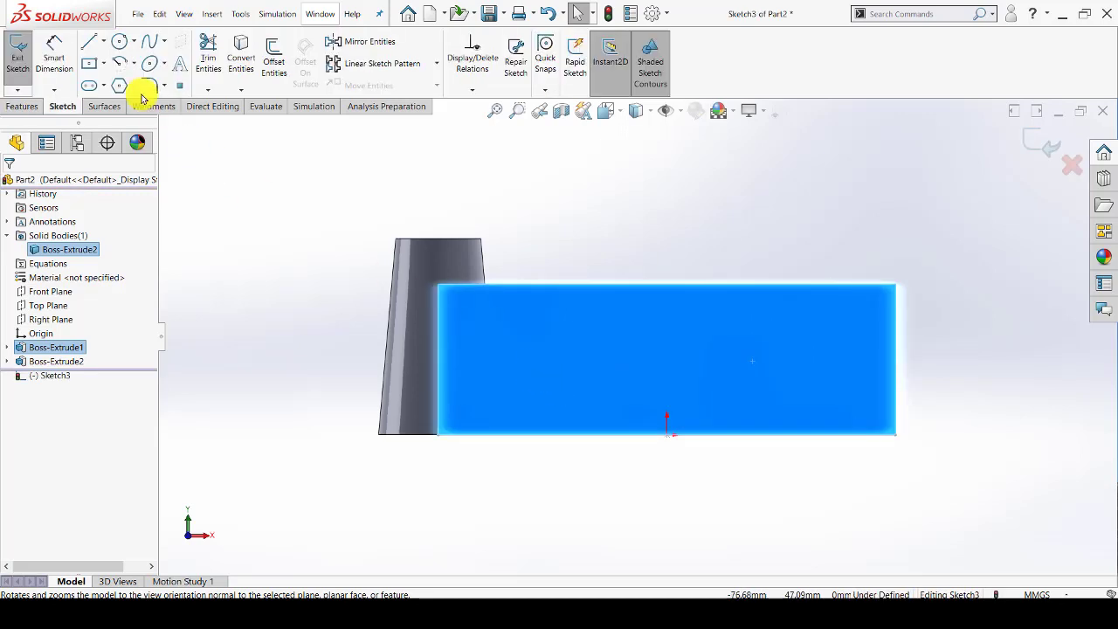
Step: Draw an outer and a smaller inner circle sharing one centre on the front face
left_click(119, 45)
left_click(667, 343)
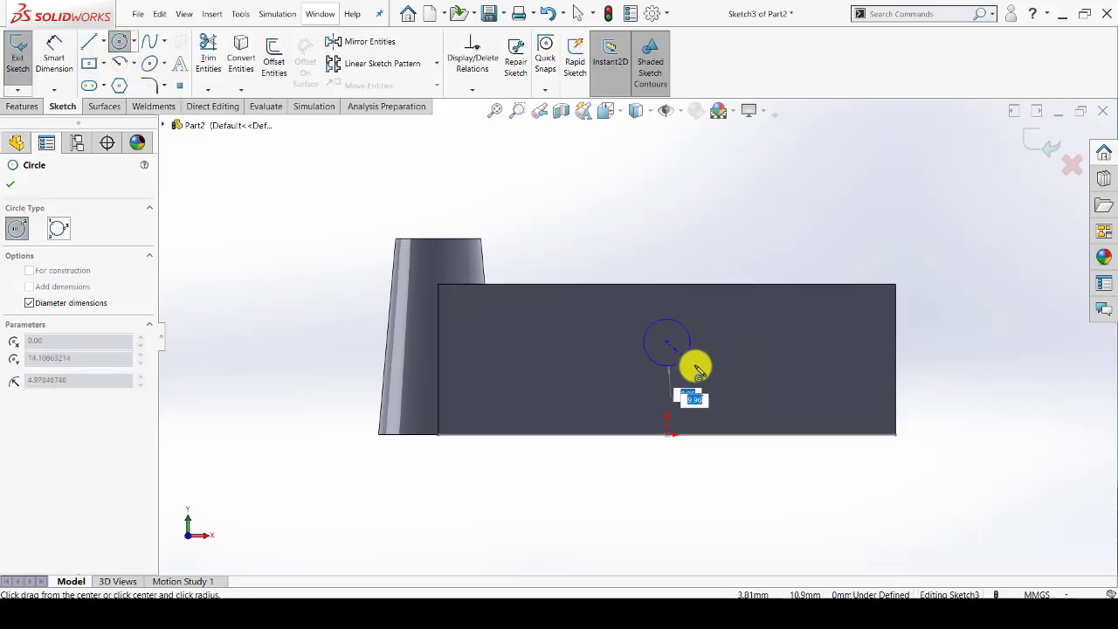
left_click(705, 375)
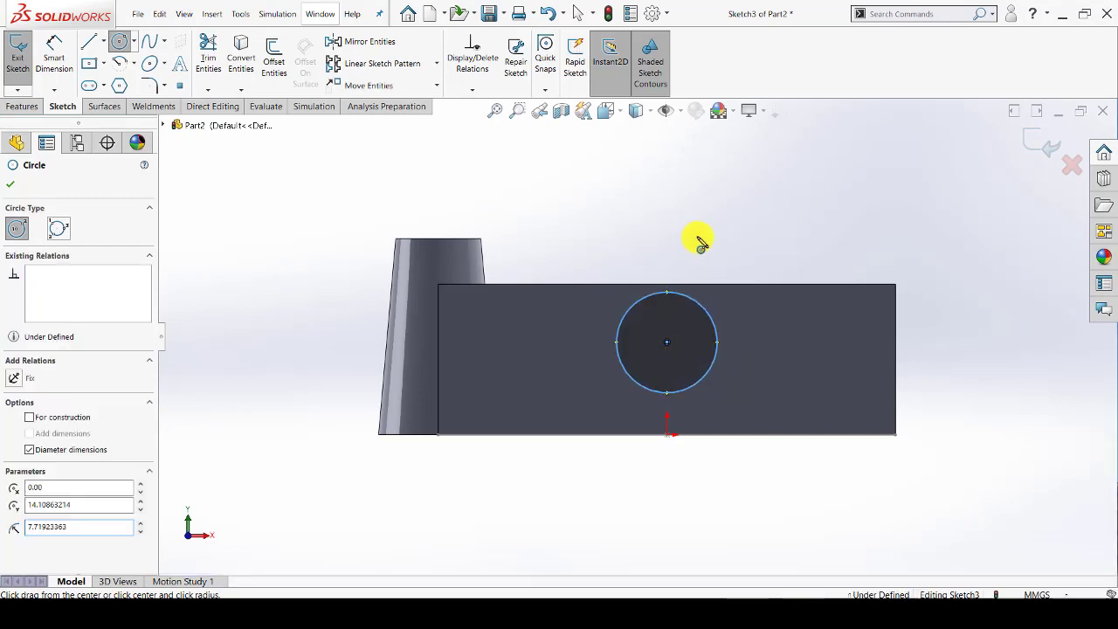
key("Escape")
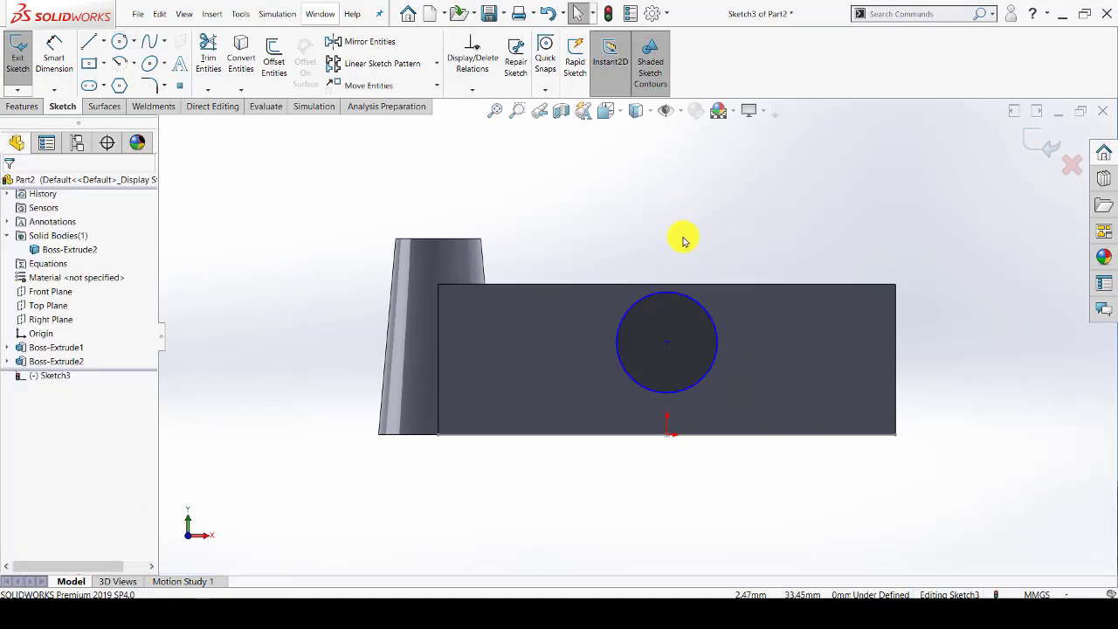
key("Return")
left_click(668, 342)
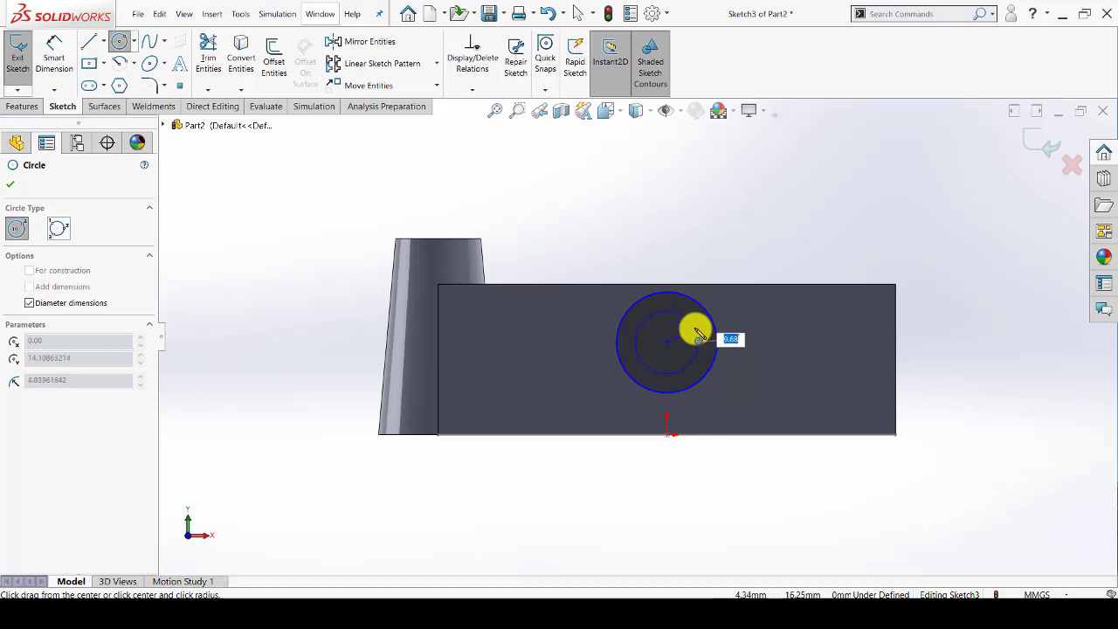
left_click(699, 336)
key("Escape")
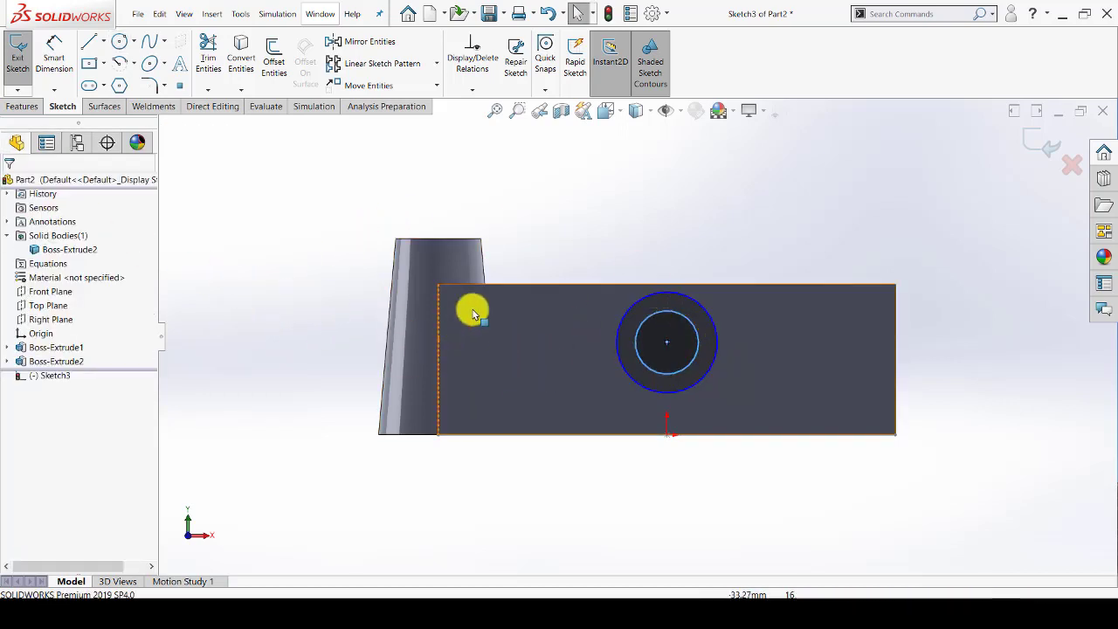
Step: Extrude the circle region Blind 30 mm from the front face and accept it as Boss-Extrude3
key("e")
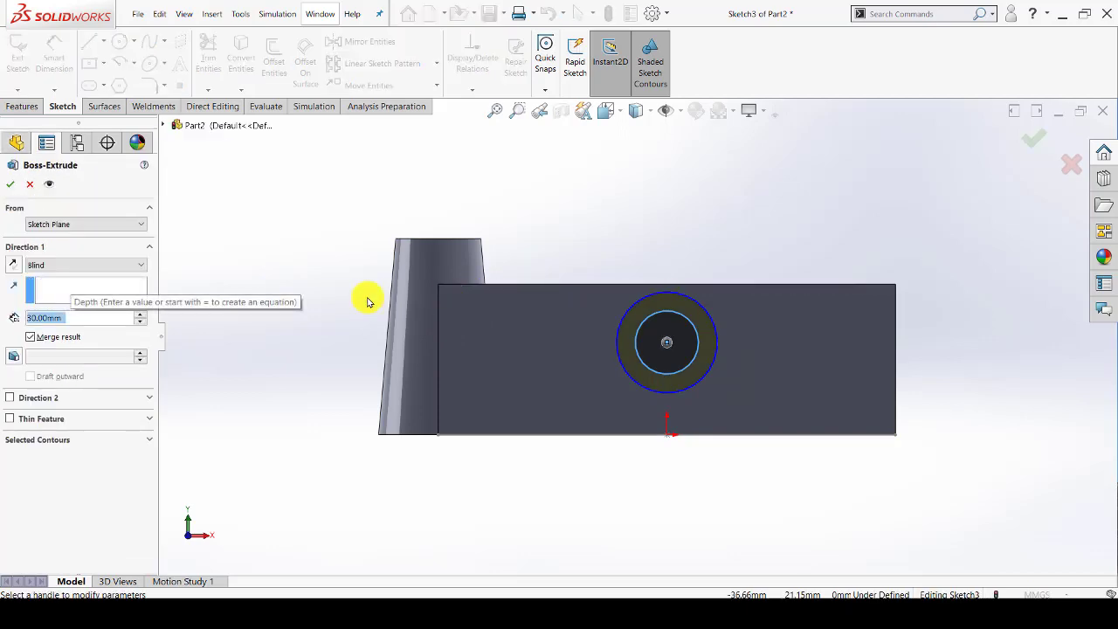
left_click(122, 441)
middle_click_drag(295, 349, 307, 331)
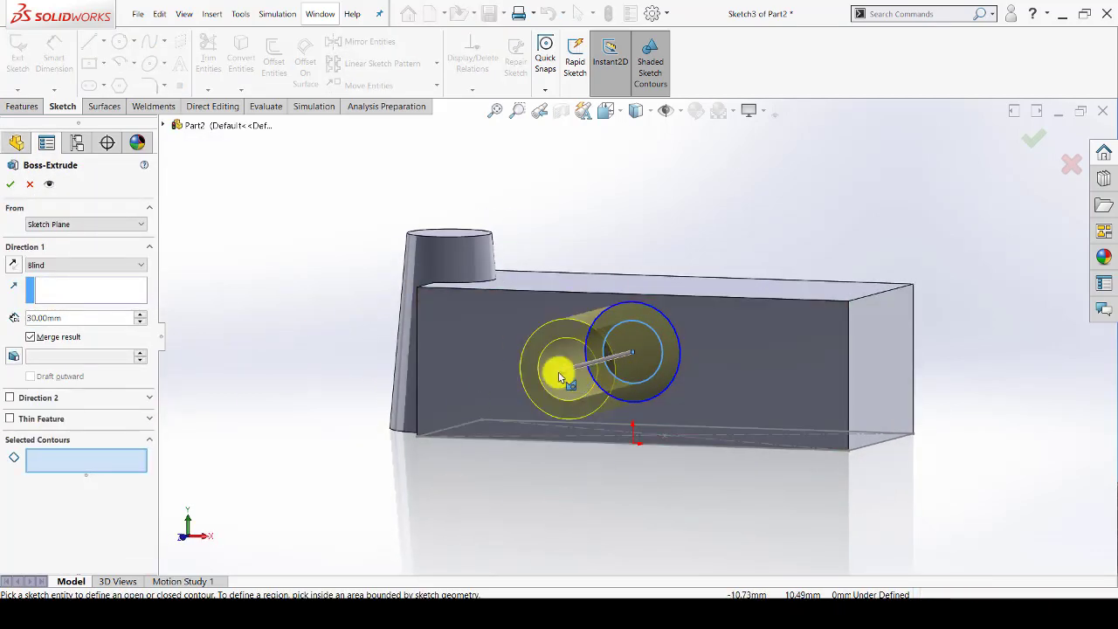
mouse_move(439, 507)
middle_mouse_down()
mouse_move(429, 479)
mouse_move(450, 495)
middle_mouse_up()
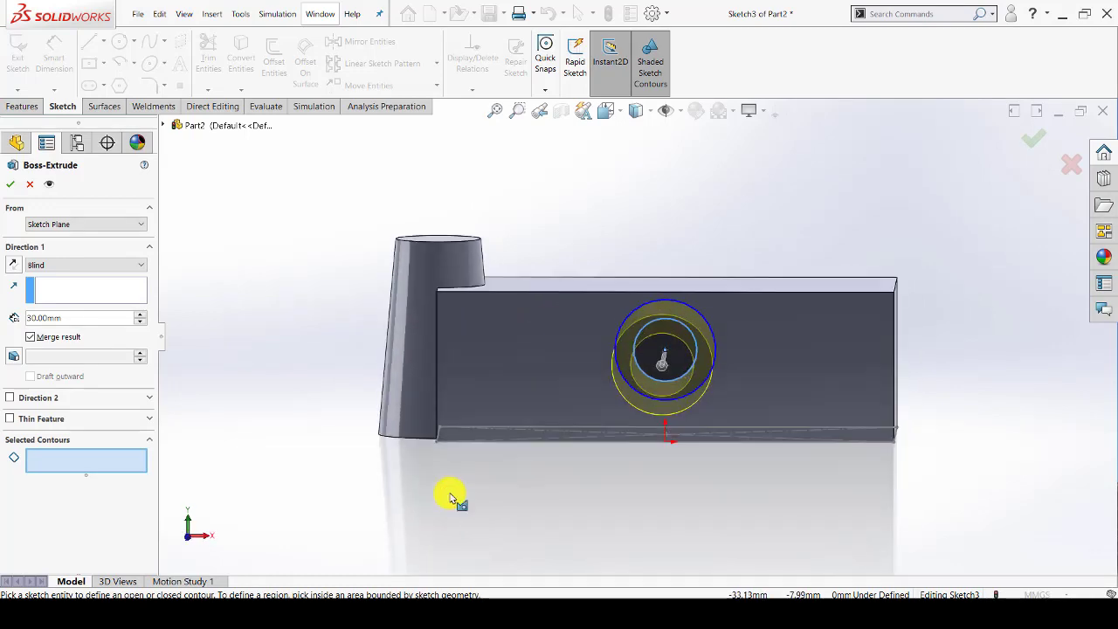
left_click(638, 382)
mouse_move(639, 381)
middle_mouse_down()
mouse_move(512, 437)
mouse_move(441, 437)
middle_mouse_up()
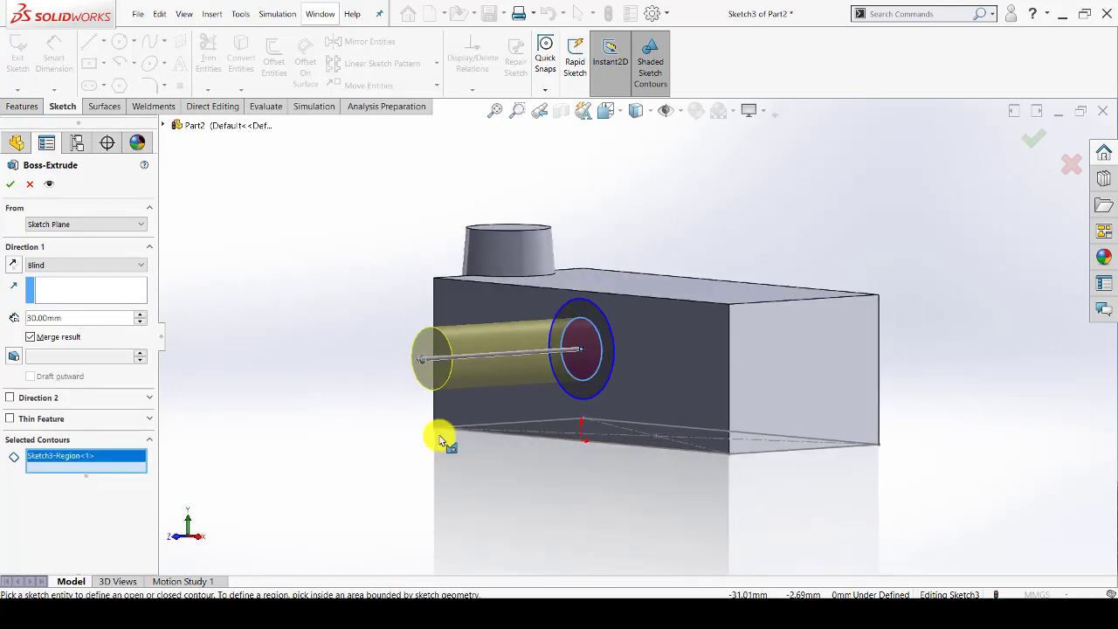
middle_click_drag(379, 388, 382, 375)
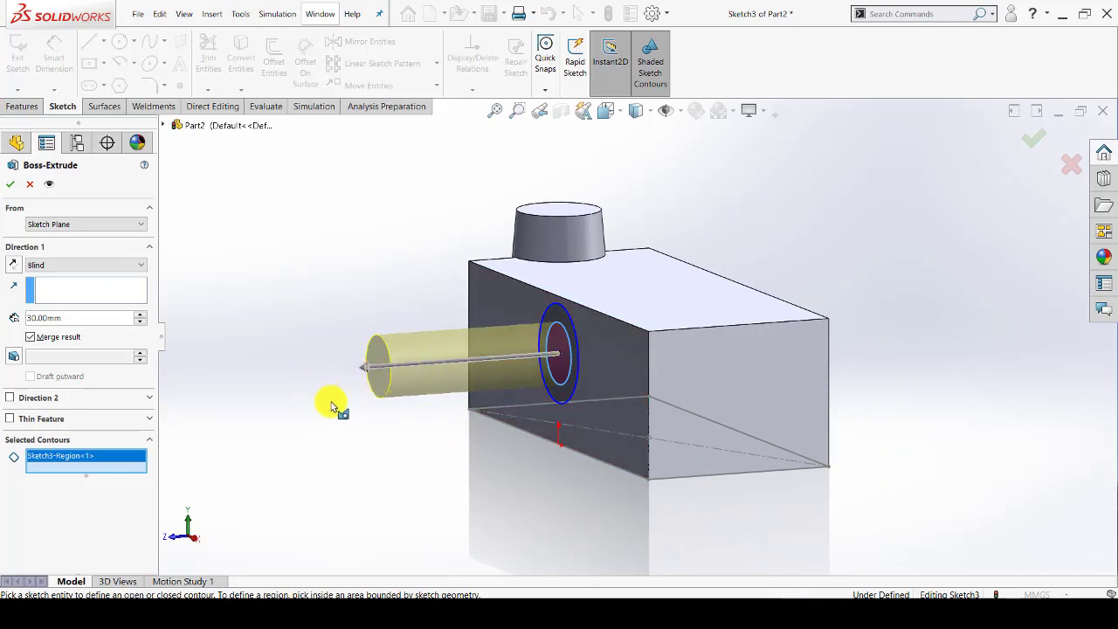
middle_click_drag(374, 367, 256, 383)
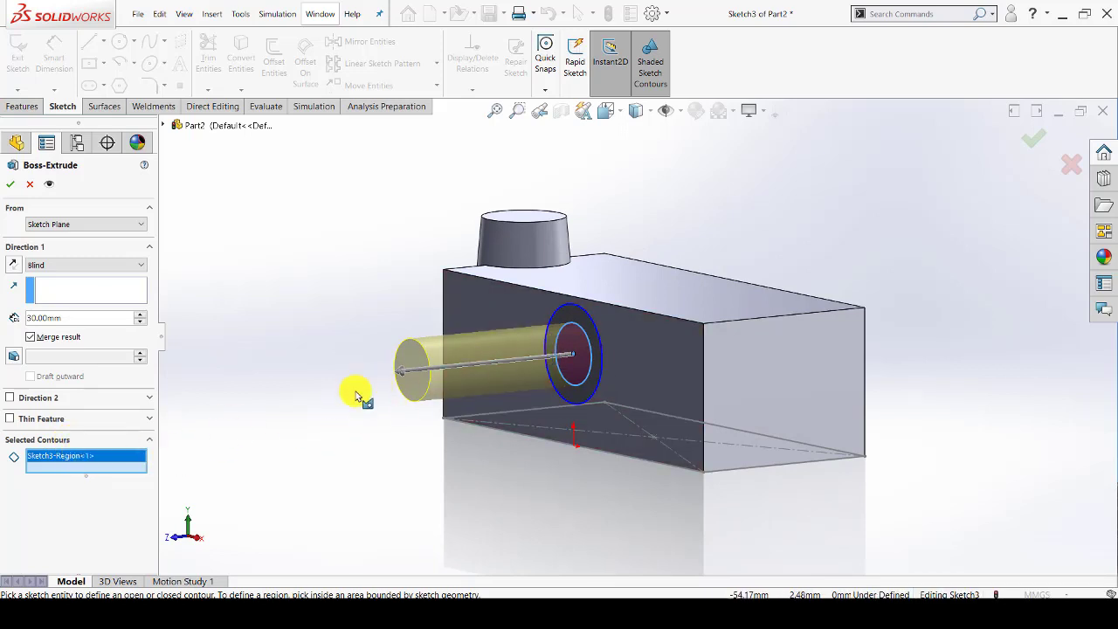
left_click(12, 182)
mouse_move(365, 436)
middle_mouse_down()
mouse_move(404, 437)
mouse_move(492, 380)
middle_mouse_up()
Step: Expand Boss-Extrude2 and Boss-Extrude3 in the tree and select Sketch3
left_click(491, 380)
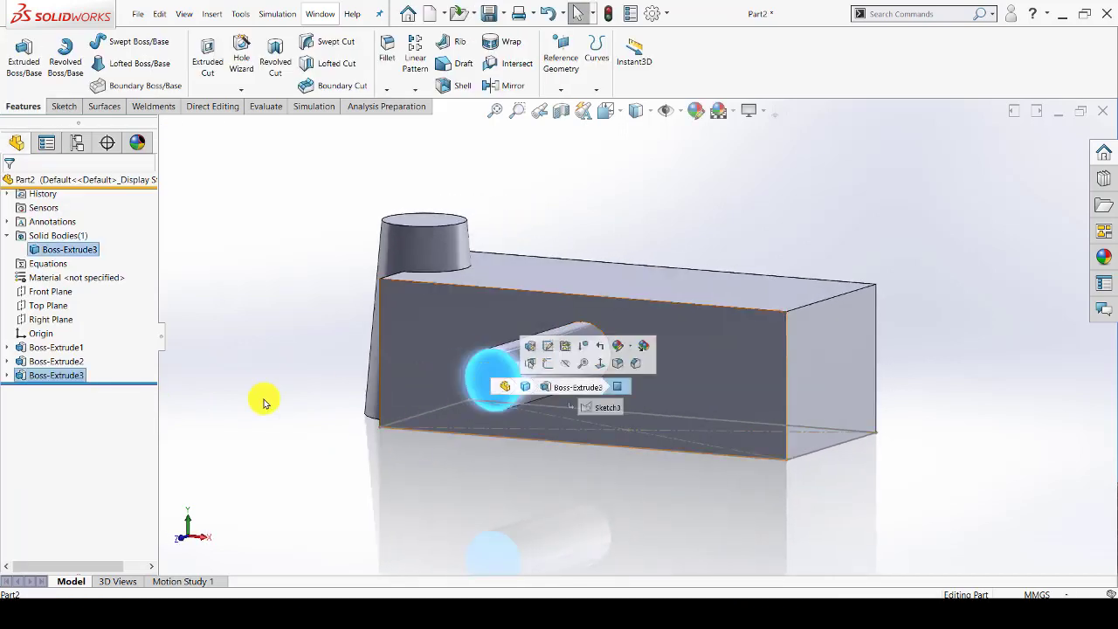
left_click(7, 361)
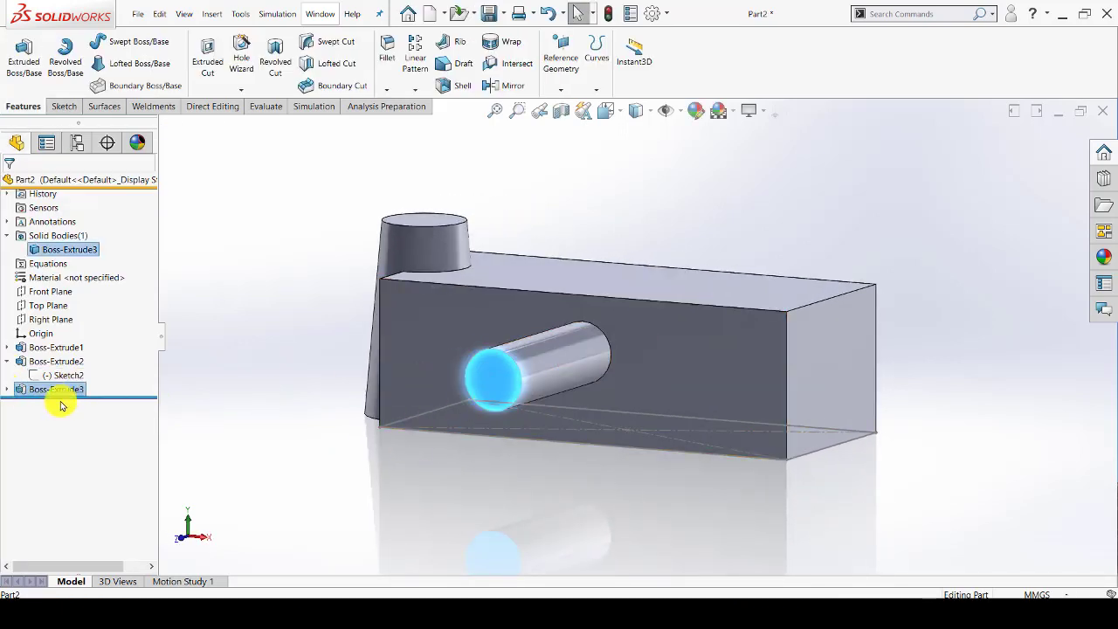
left_click(7, 389)
left_click(65, 403)
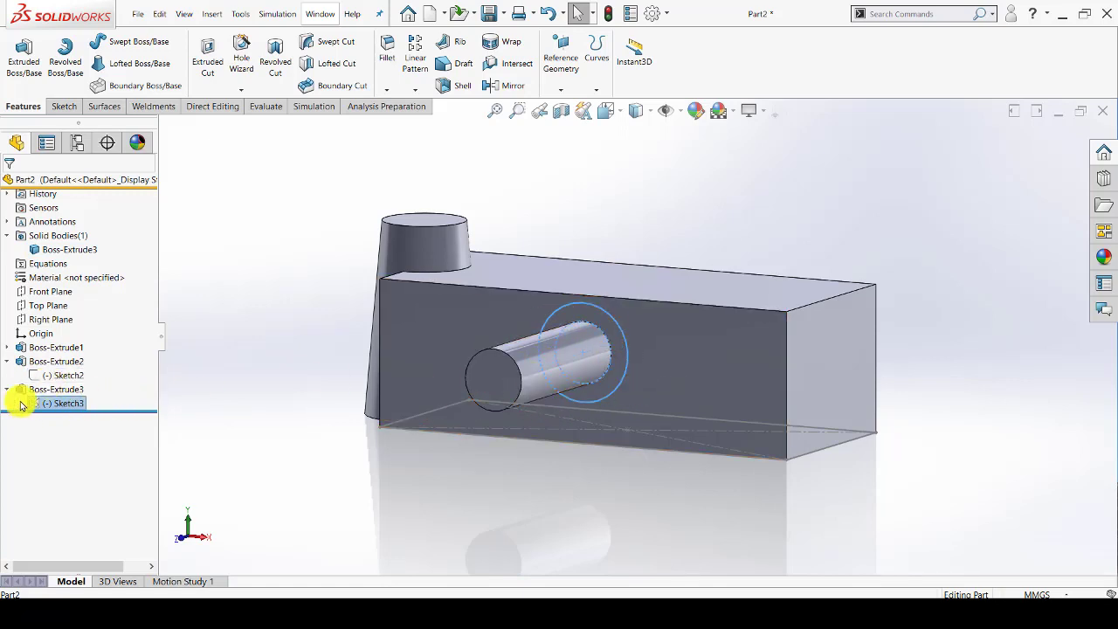
Step: Reopen Boss-Extrude3 for editing and try extruding it in Direction 2 as well
left_click(58, 394)
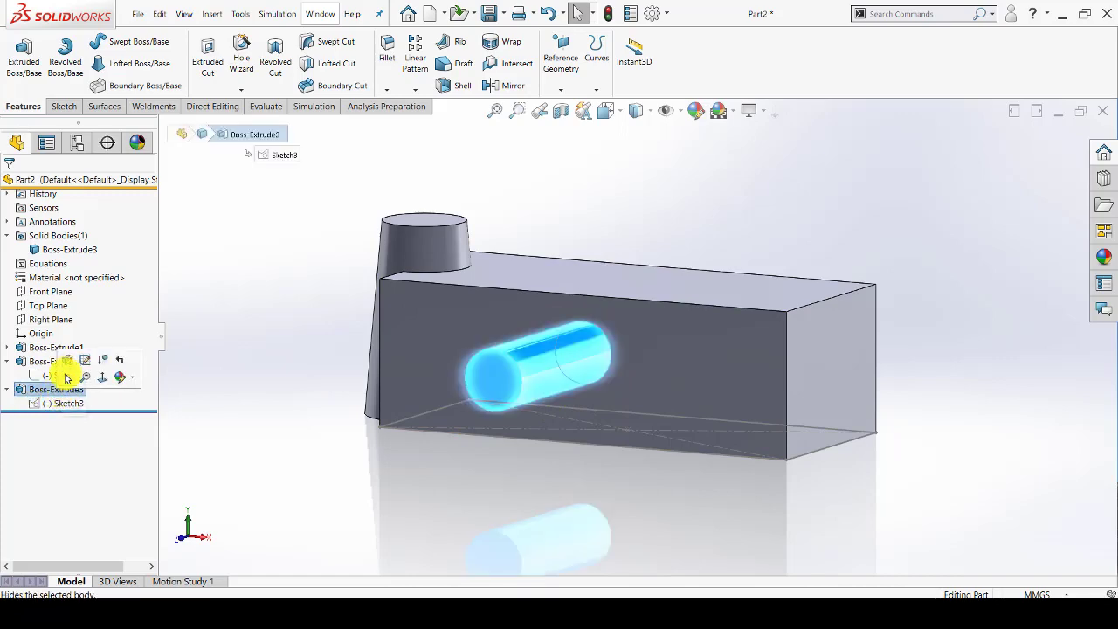
left_click(75, 387)
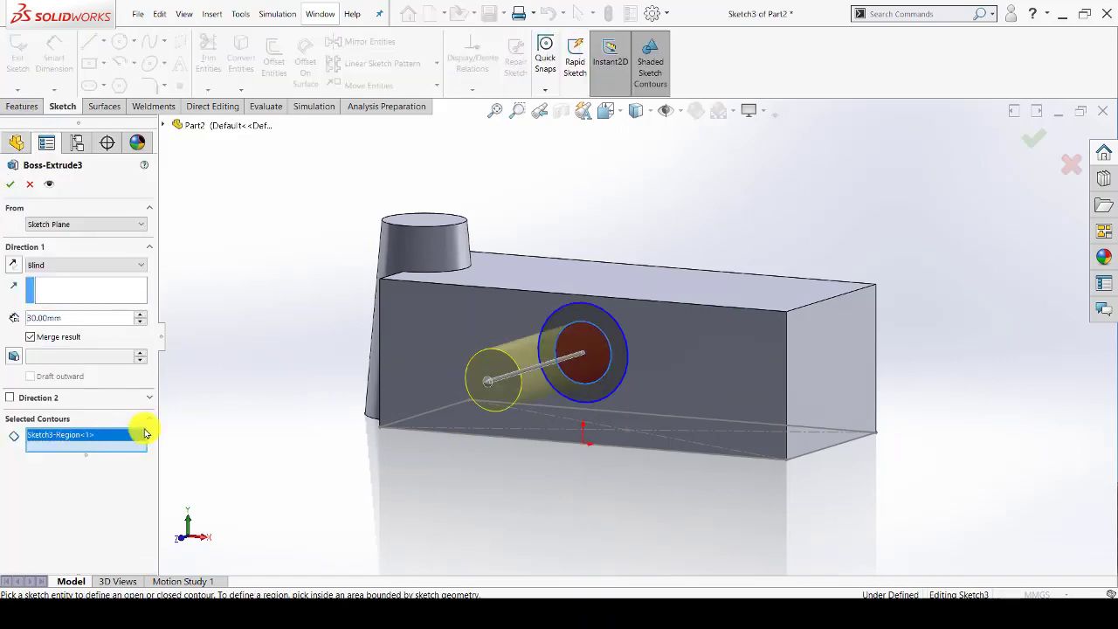
mouse_move(262, 444)
middle_mouse_down()
mouse_move(287, 445)
mouse_move(240, 462)
middle_mouse_up()
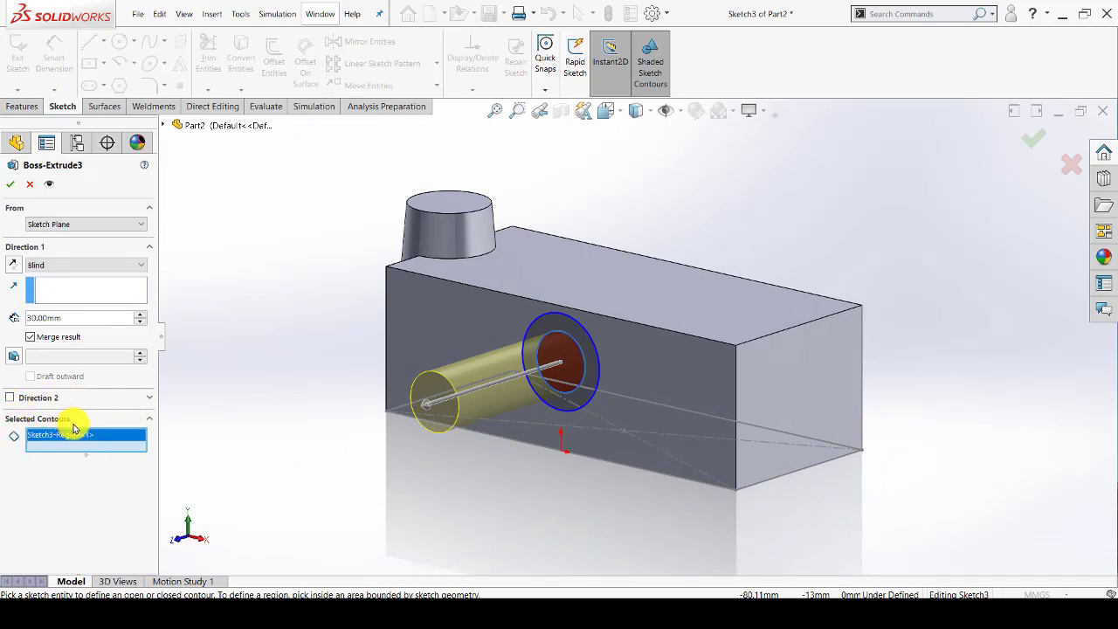
left_click(11, 398)
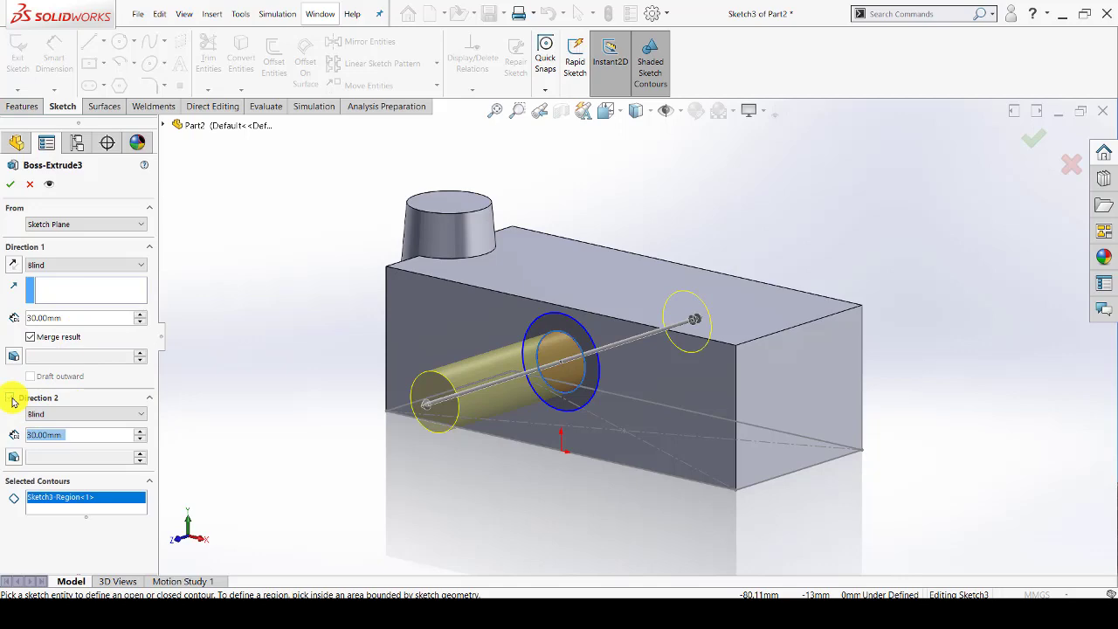
left_click(21, 398)
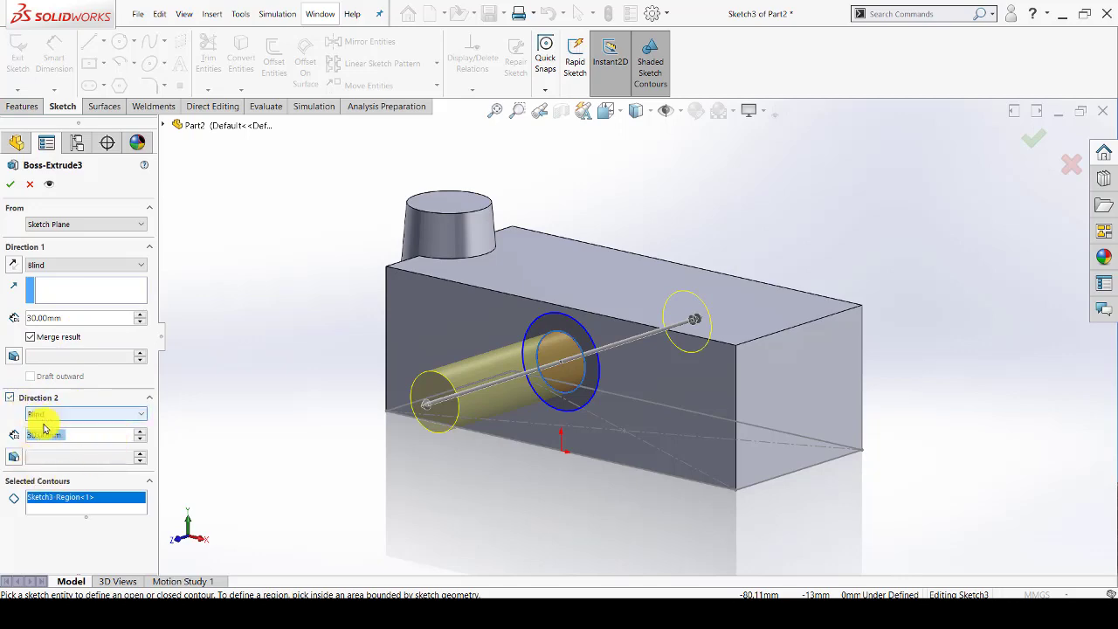
mouse_move(199, 369)
middle_mouse_down()
mouse_move(177, 370)
mouse_move(229, 356)
mouse_move(259, 445)
mouse_move(233, 429)
mouse_move(395, 410)
mouse_move(517, 333)
middle_mouse_up()
Step: Adjust the selected contours, adding then removing the inner circle's region
left_click(549, 320)
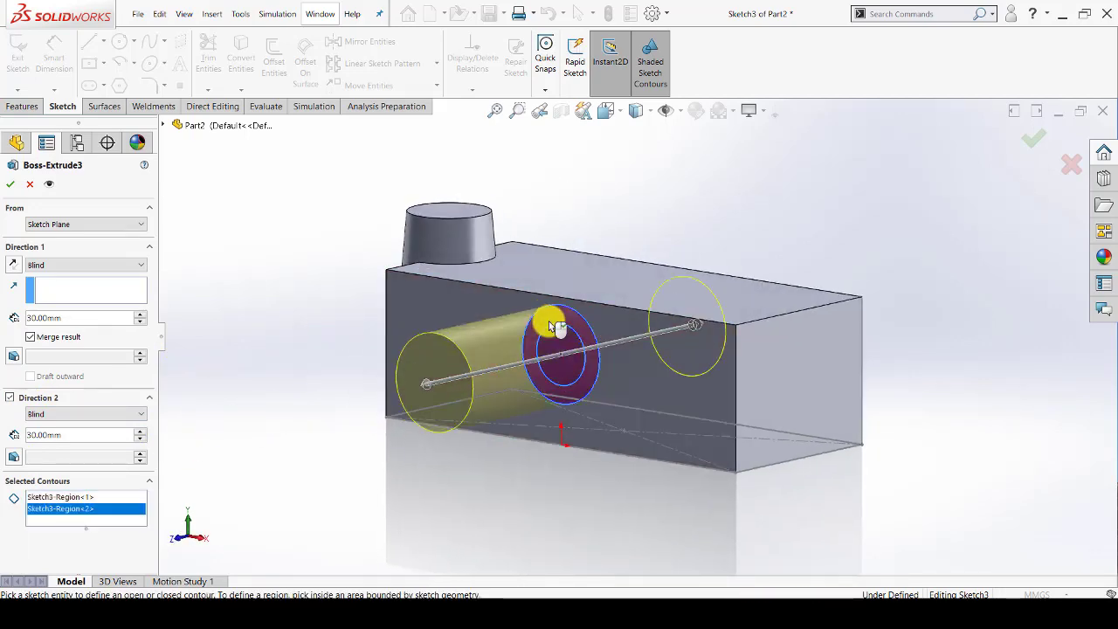
left_click(43, 436)
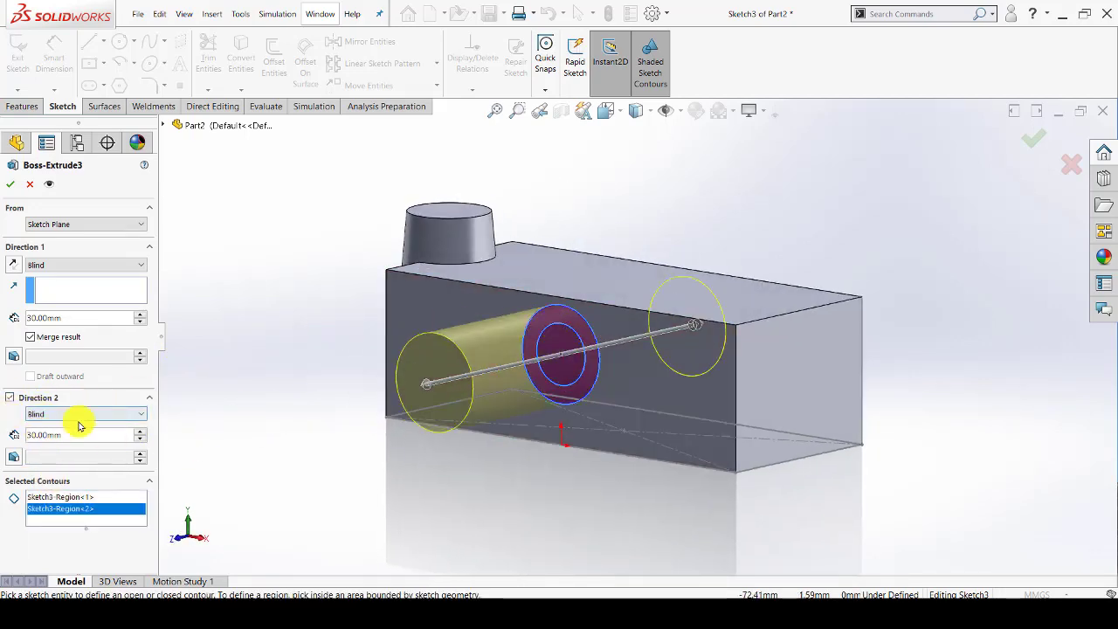
left_click(56, 508)
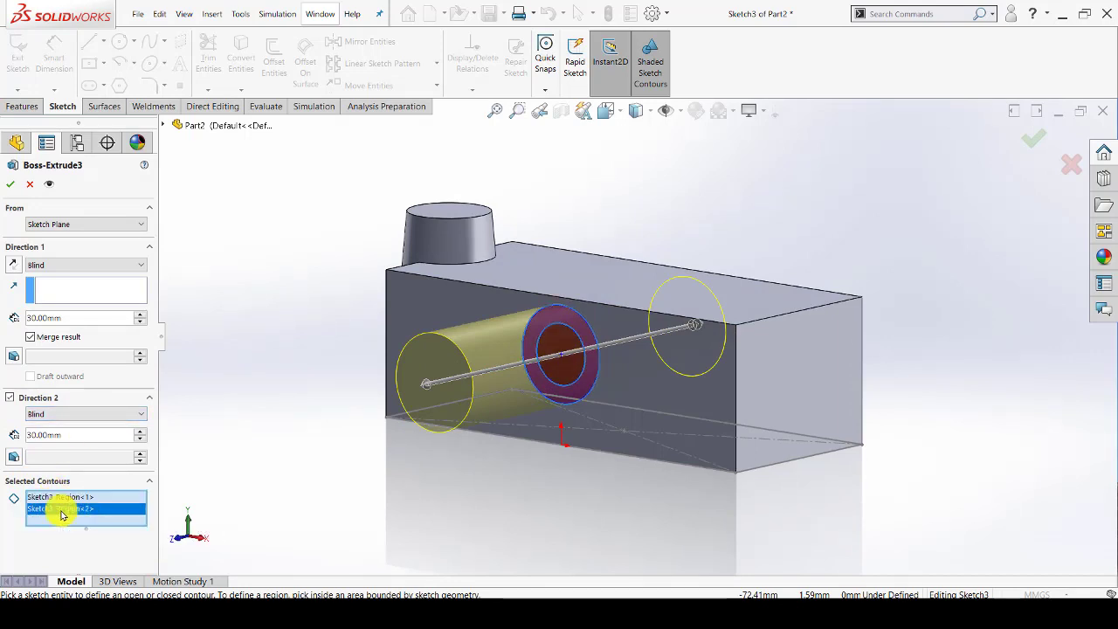
right_click(62, 515)
left_click(88, 527)
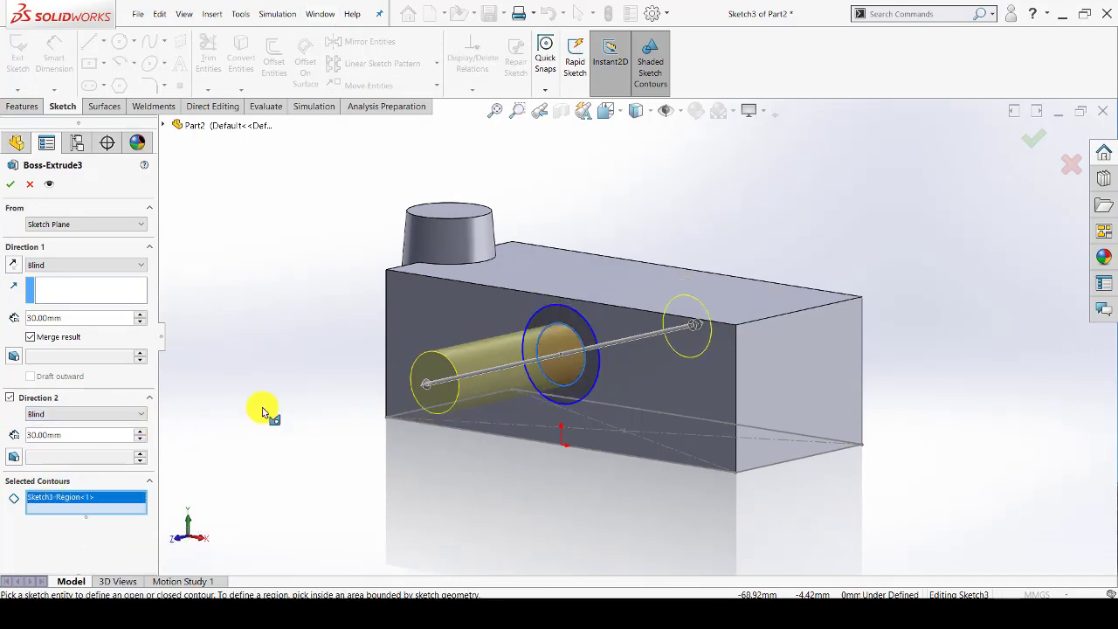
mouse_move(263, 411)
middle_mouse_down()
mouse_move(305, 407)
mouse_move(324, 375)
middle_mouse_up()
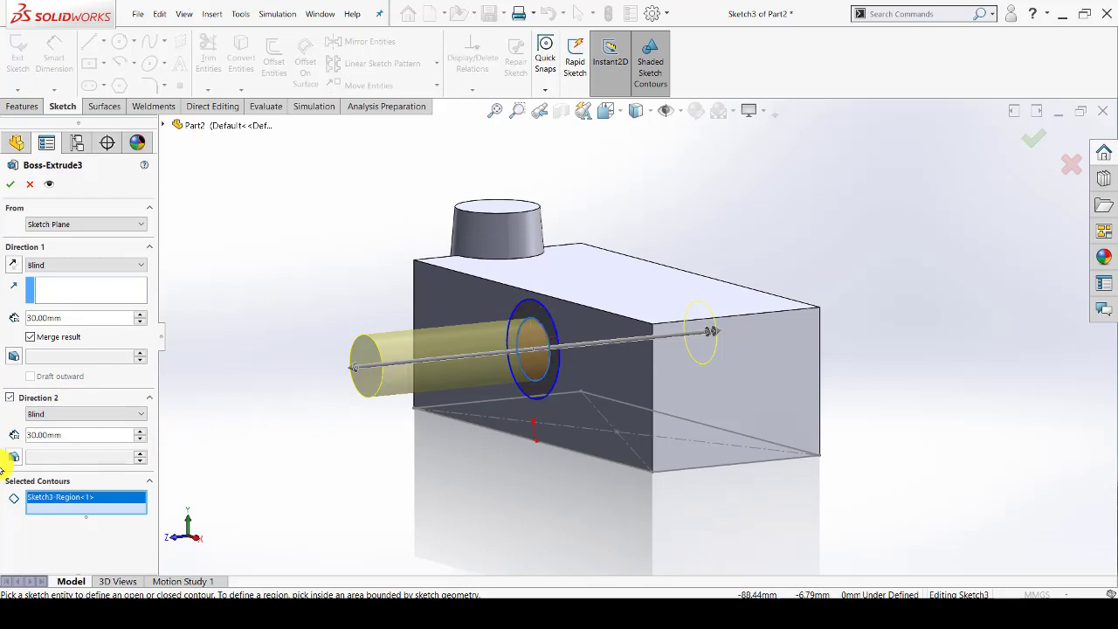
Step: Drop Direction 2 and clear Selected Contours so the extrusion forms a hollow 30 mm tube
left_click(10, 397)
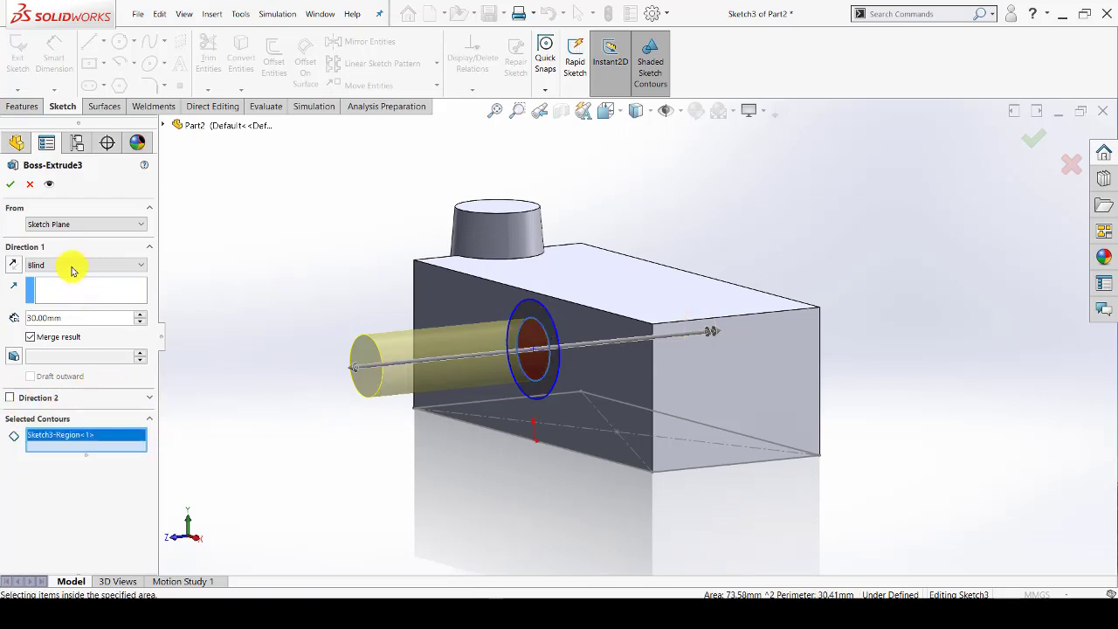
right_click(85, 437)
left_click(109, 443)
mouse_move(245, 387)
middle_mouse_down()
mouse_move(282, 354)
mouse_move(325, 370)
mouse_move(320, 402)
mouse_move(329, 367)
mouse_move(367, 350)
mouse_move(316, 402)
mouse_move(279, 398)
middle_mouse_up()
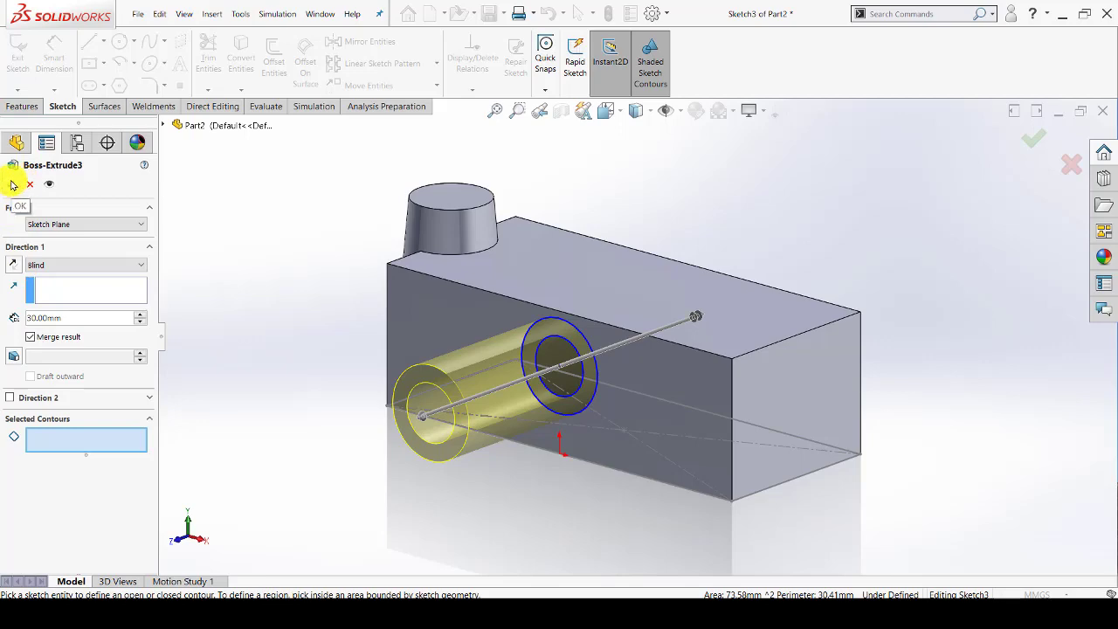
left_click(14, 183)
mouse_move(229, 382)
middle_mouse_down()
mouse_move(271, 317)
mouse_move(280, 332)
mouse_move(467, 393)
mouse_move(507, 370)
mouse_move(478, 415)
mouse_move(431, 402)
mouse_move(507, 382)
mouse_move(462, 452)
mouse_move(539, 350)
mouse_move(509, 329)
mouse_move(525, 351)
mouse_move(467, 365)
mouse_move(250, 357)
middle_mouse_up()
left_click(568, 363)
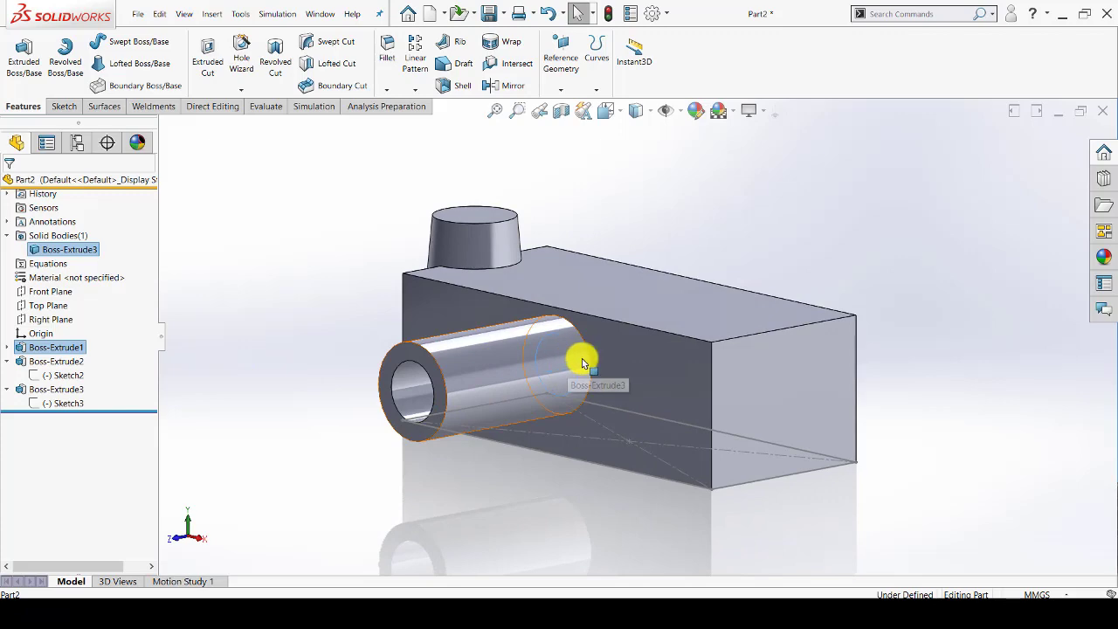
Step: Inspect the part from several angles, then roll back to just below Boss-Extrude1
mouse_move(350, 409)
middle_mouse_down()
mouse_move(282, 411)
mouse_move(487, 391)
mouse_move(545, 362)
middle_mouse_up()
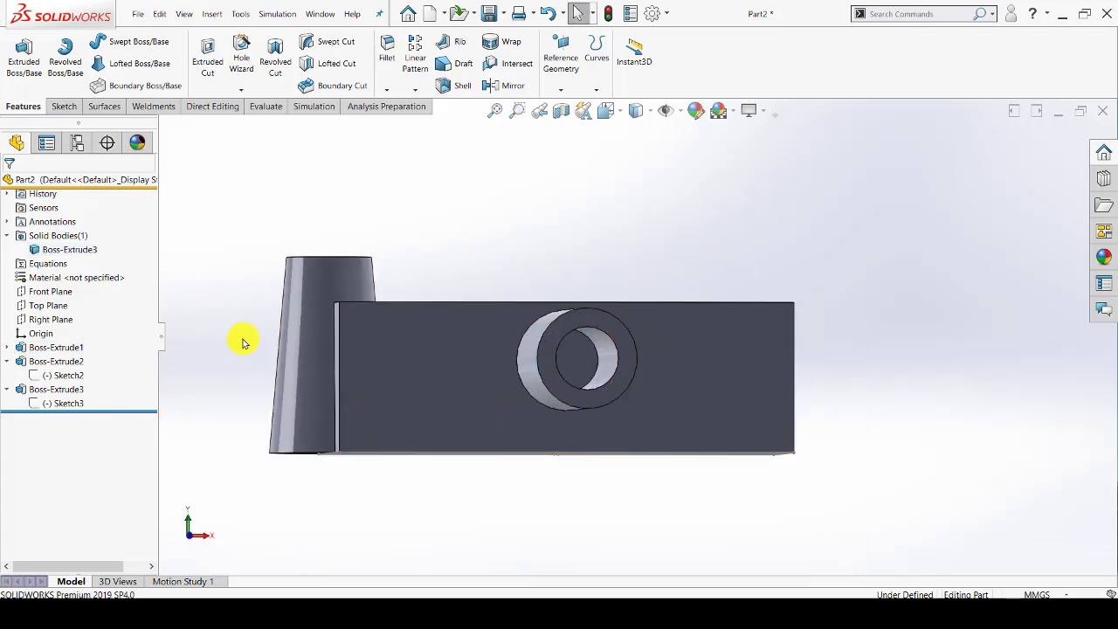
key("ctrl+7")
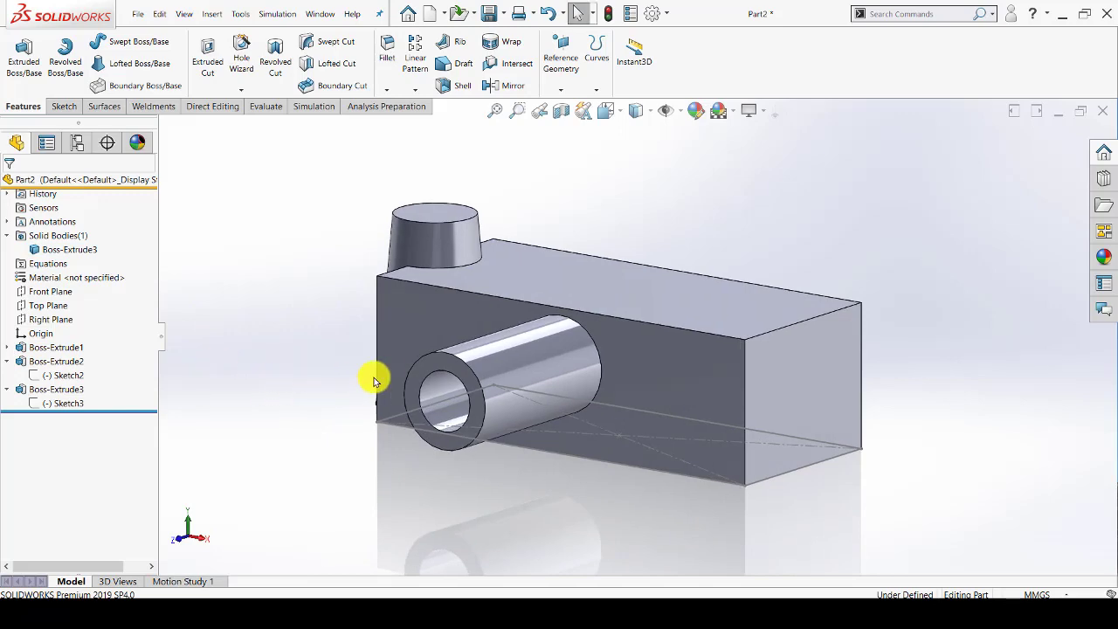
mouse_move(582, 402)
middle_mouse_down()
mouse_move(592, 355)
mouse_move(618, 420)
mouse_move(674, 381)
mouse_move(606, 377)
mouse_move(533, 425)
mouse_move(460, 420)
mouse_move(468, 426)
mouse_move(474, 407)
middle_mouse_up()
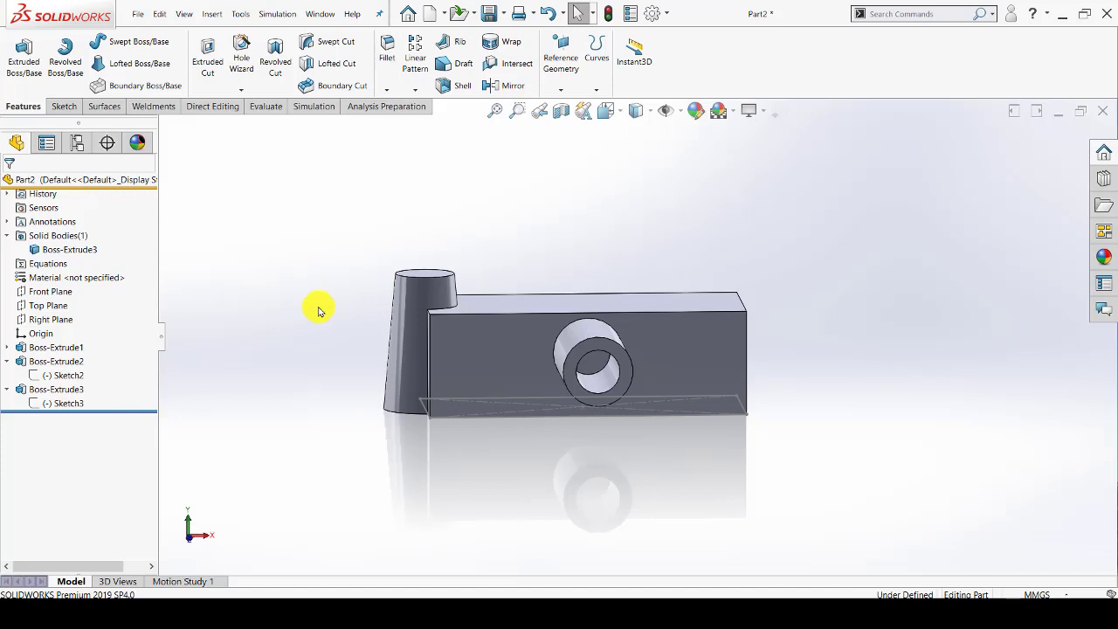
middle_click_drag(348, 325, 315, 342)
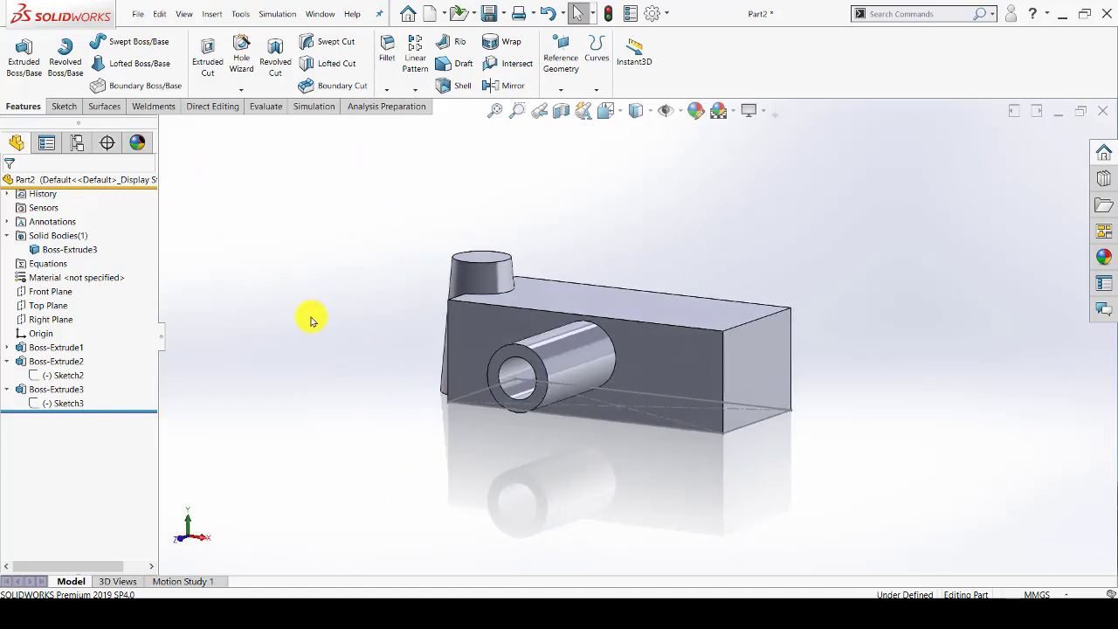
mouse_move(312, 317)
middle_mouse_down()
mouse_move(341, 282)
mouse_move(342, 236)
mouse_move(394, 305)
mouse_move(367, 327)
mouse_move(320, 333)
mouse_move(319, 297)
middle_mouse_up()
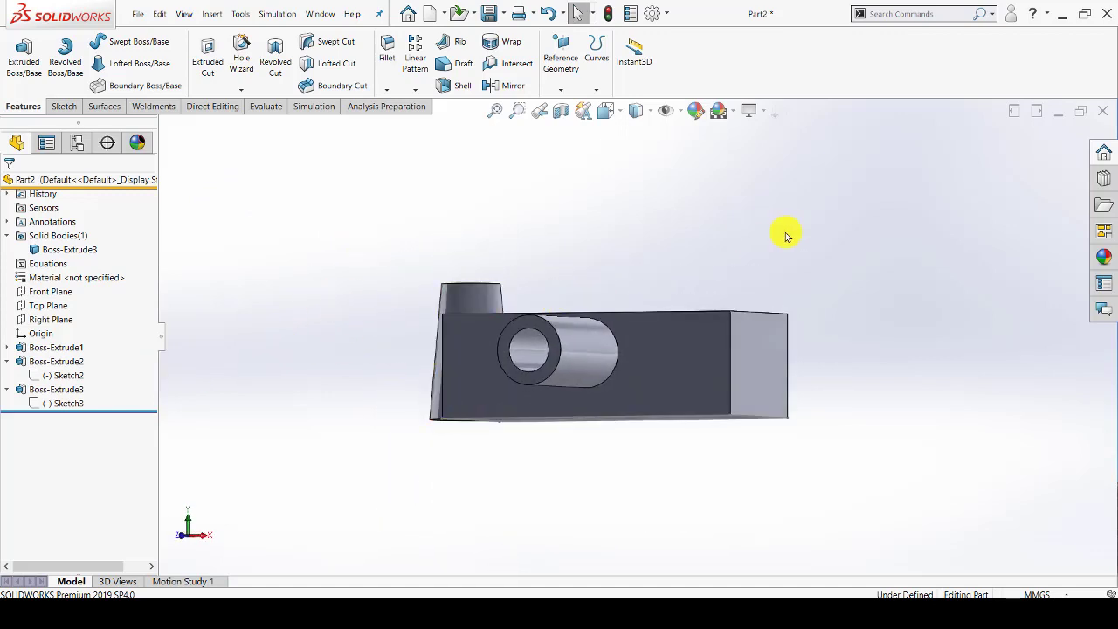
mouse_move(769, 242)
left_mouse_down()
mouse_move(516, 393)
mouse_move(356, 514)
left_mouse_up()
left_click(821, 265)
mouse_move(310, 280)
middle_mouse_down()
mouse_move(375, 332)
mouse_move(426, 295)
middle_mouse_up()
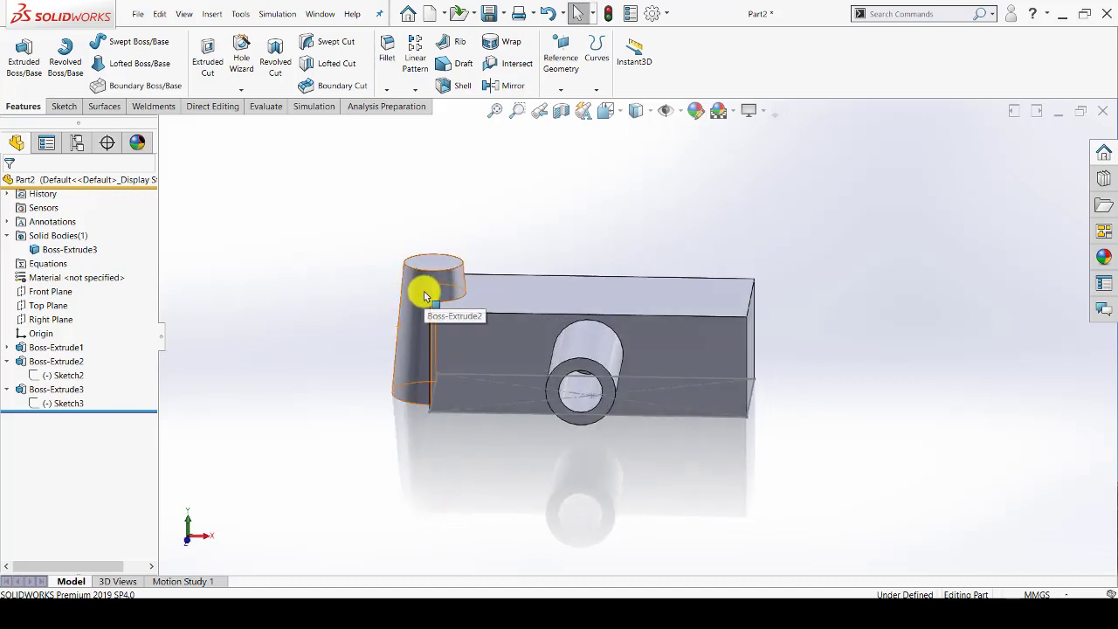
left_click_drag(91, 412, 105, 353)
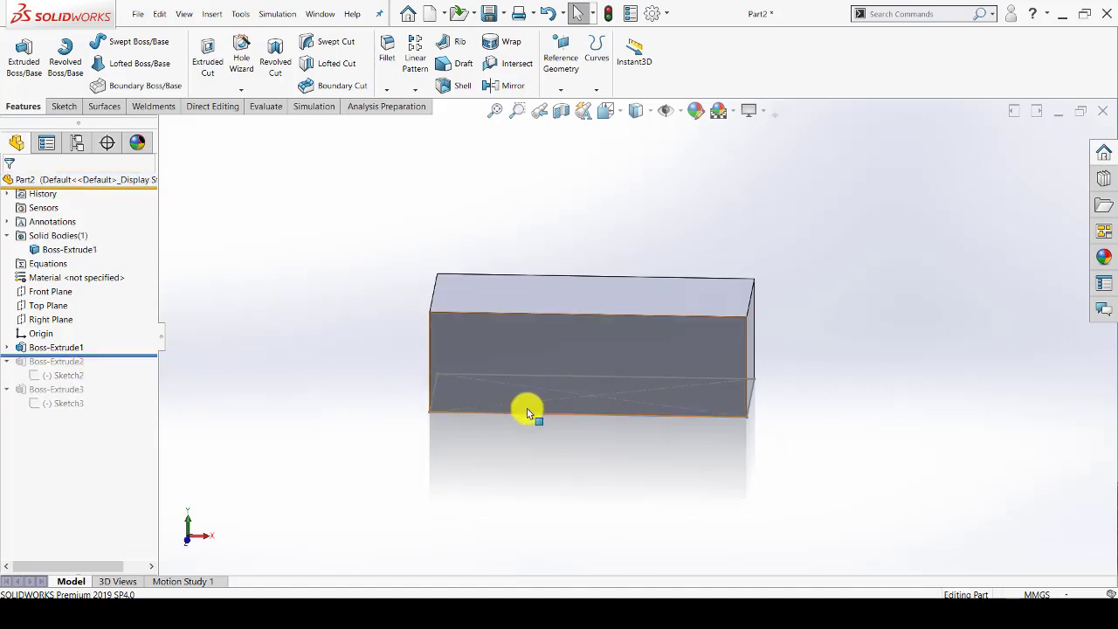
Step: Change Sketch1's sketch plane from Top Plane to Right Plane
left_click(7, 347)
left_click(55, 362)
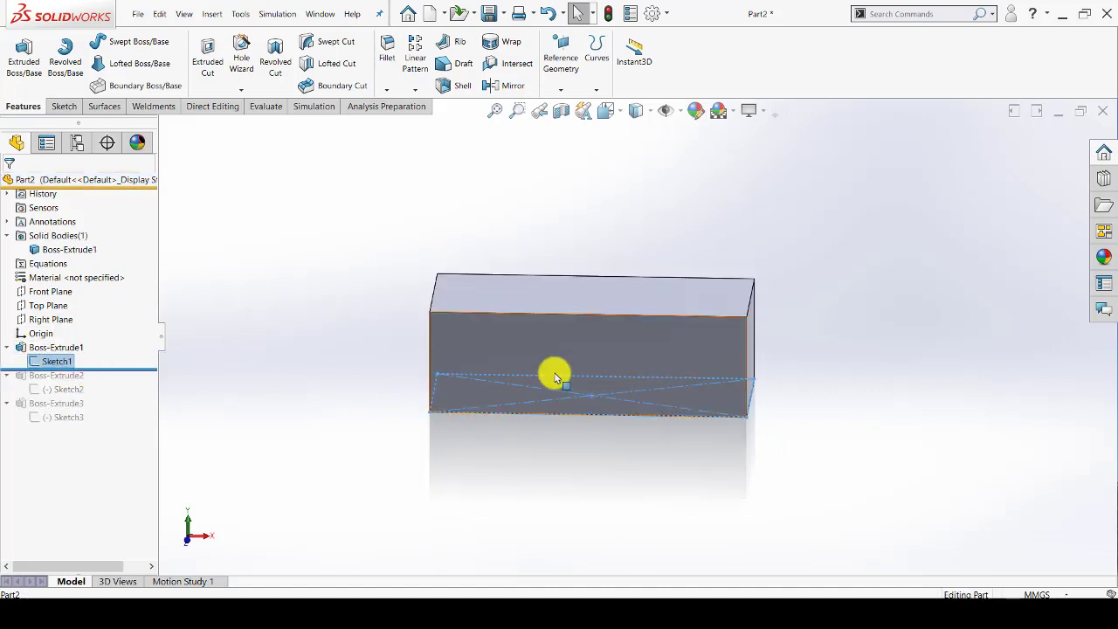
left_click(50, 305)
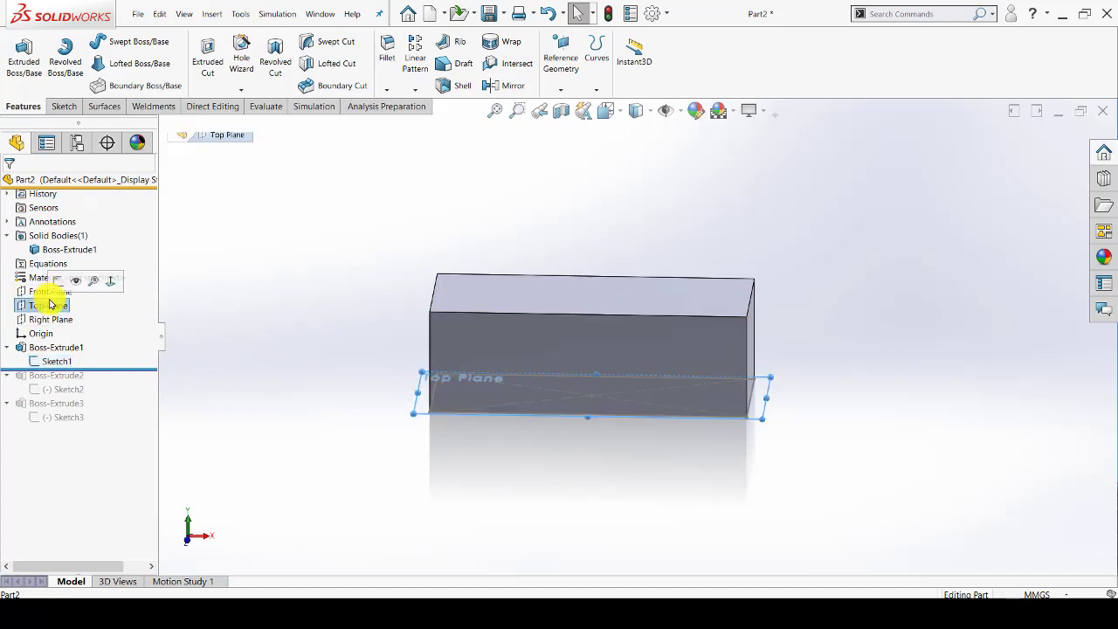
left_click(374, 360)
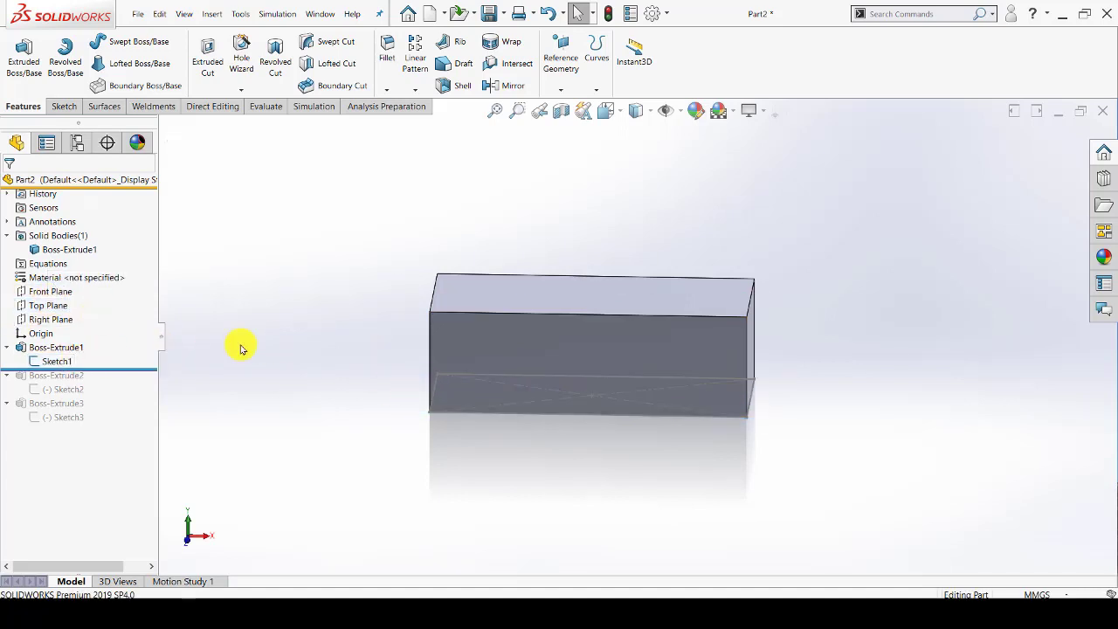
left_click(44, 305)
right_click(49, 367)
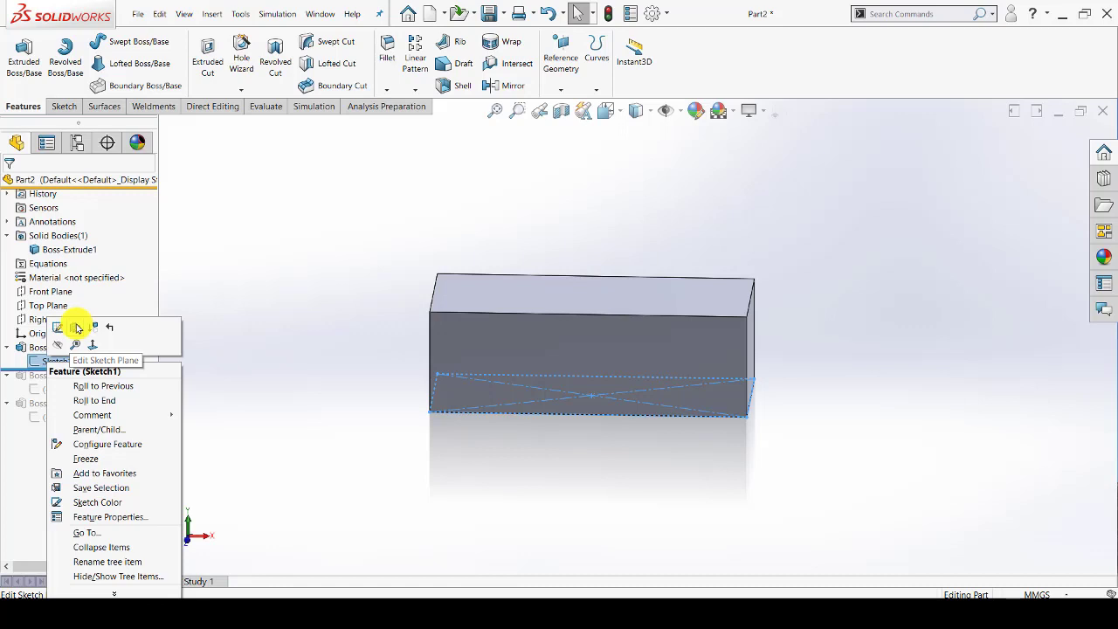
left_click(77, 328)
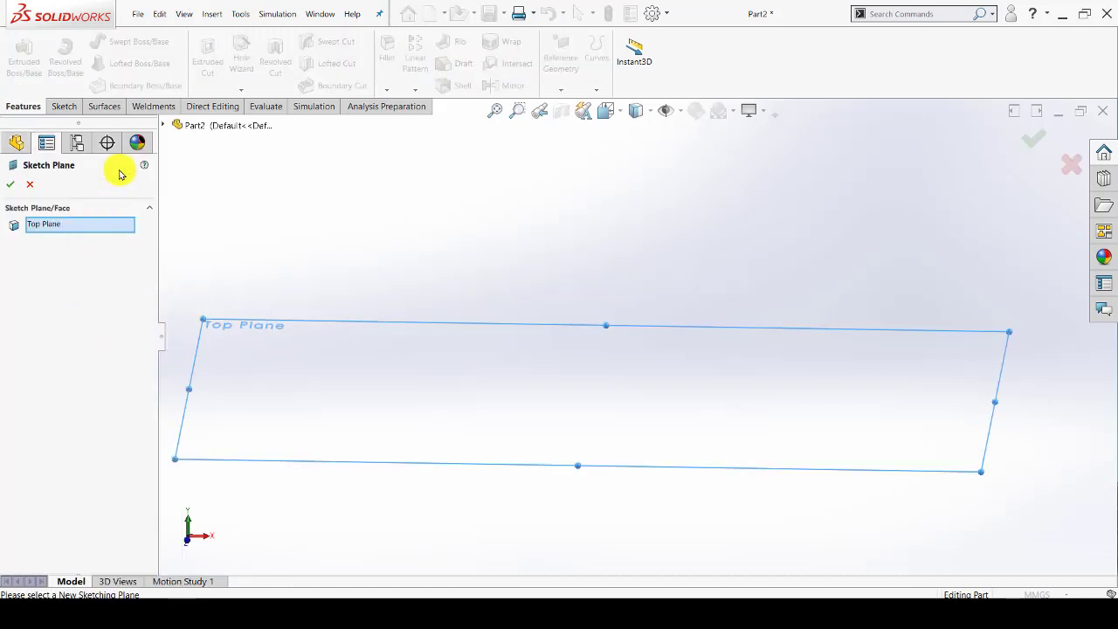
left_click(162, 127)
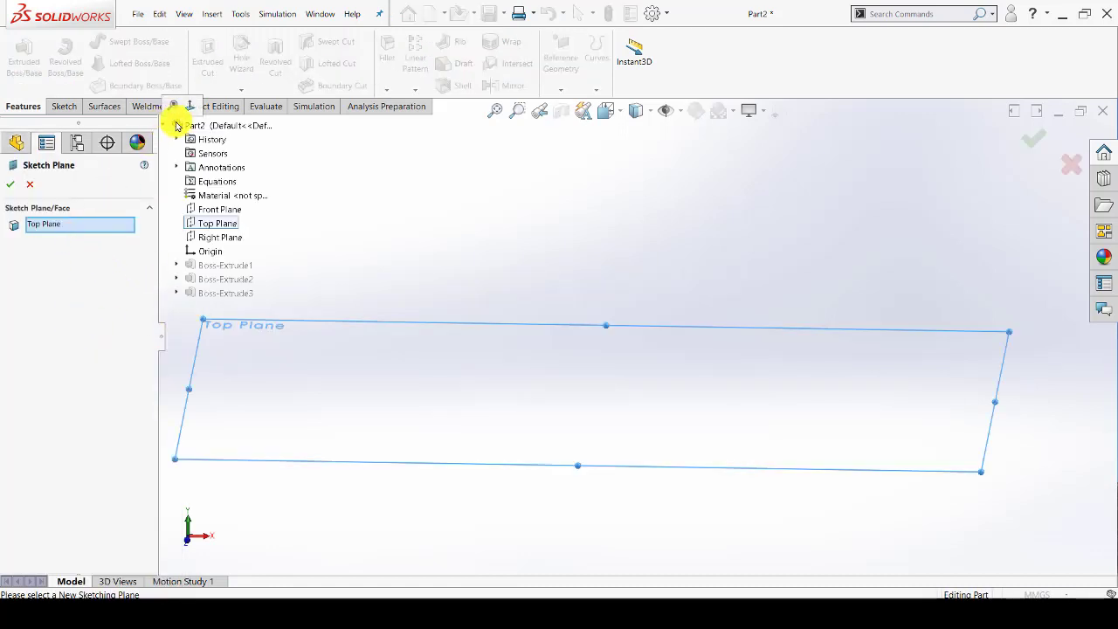
left_click(214, 237)
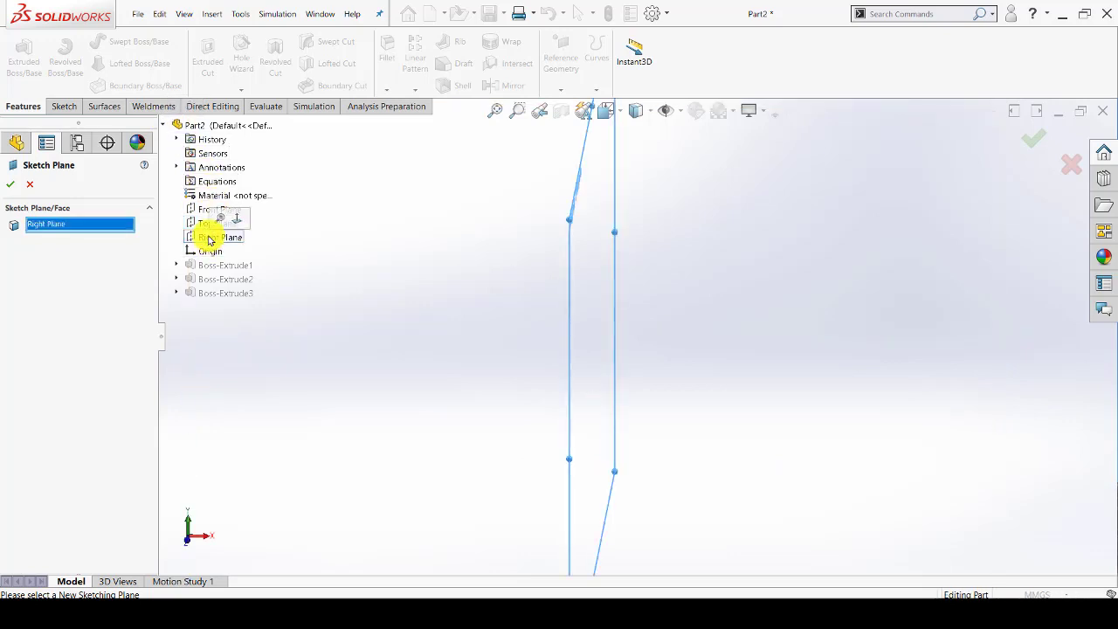
left_click(9, 185)
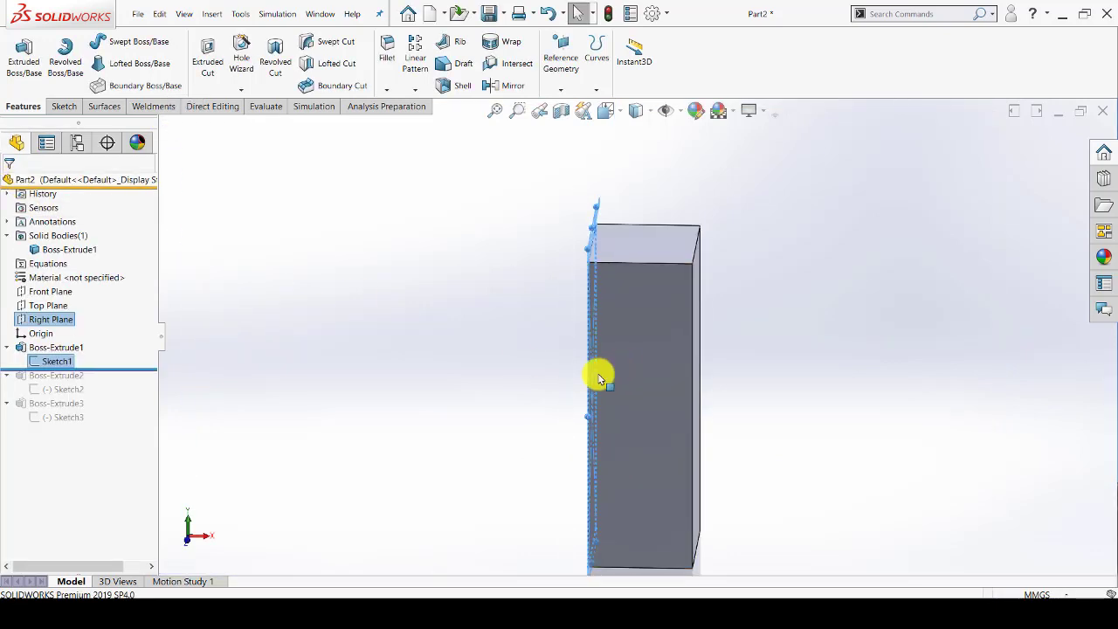
Step: Orbit and zoom to check that the block now stands upright
mouse_move(734, 372)
middle_mouse_down()
mouse_move(630, 376)
mouse_move(674, 358)
mouse_move(647, 324)
middle_mouse_up()
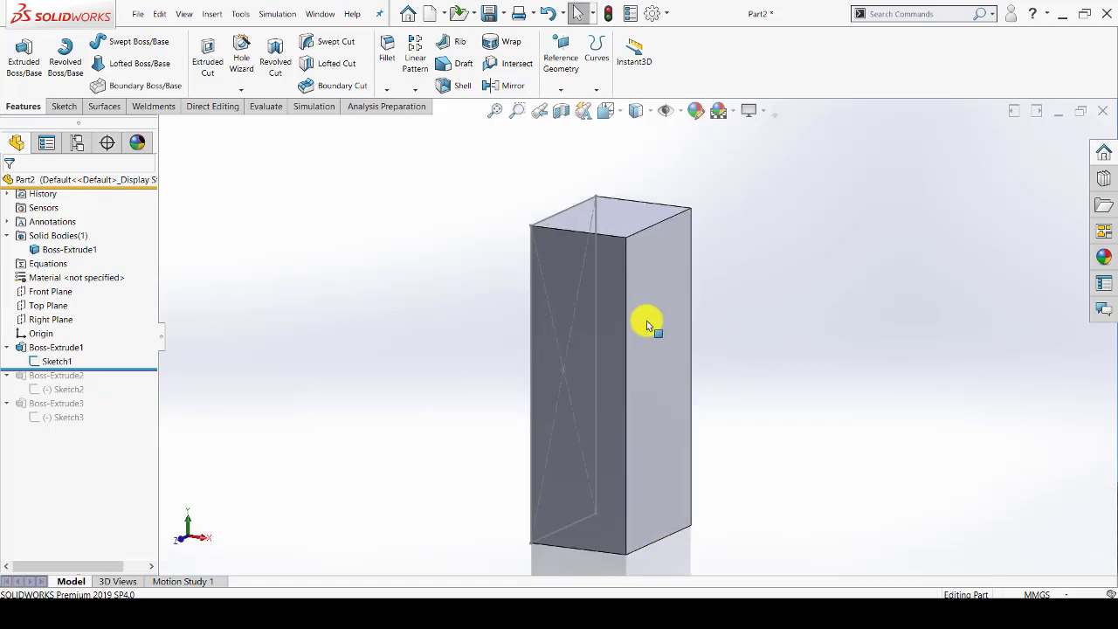
scroll(627, 379, "up", 3)
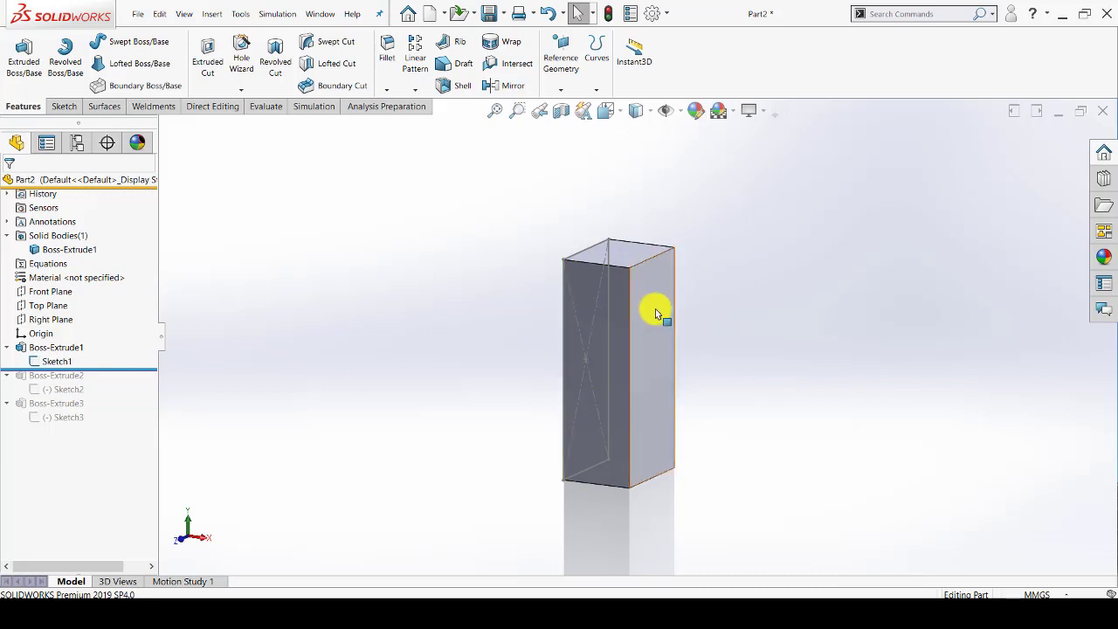
scroll(655, 309, "down", 3)
scroll(535, 353, "up", 3)
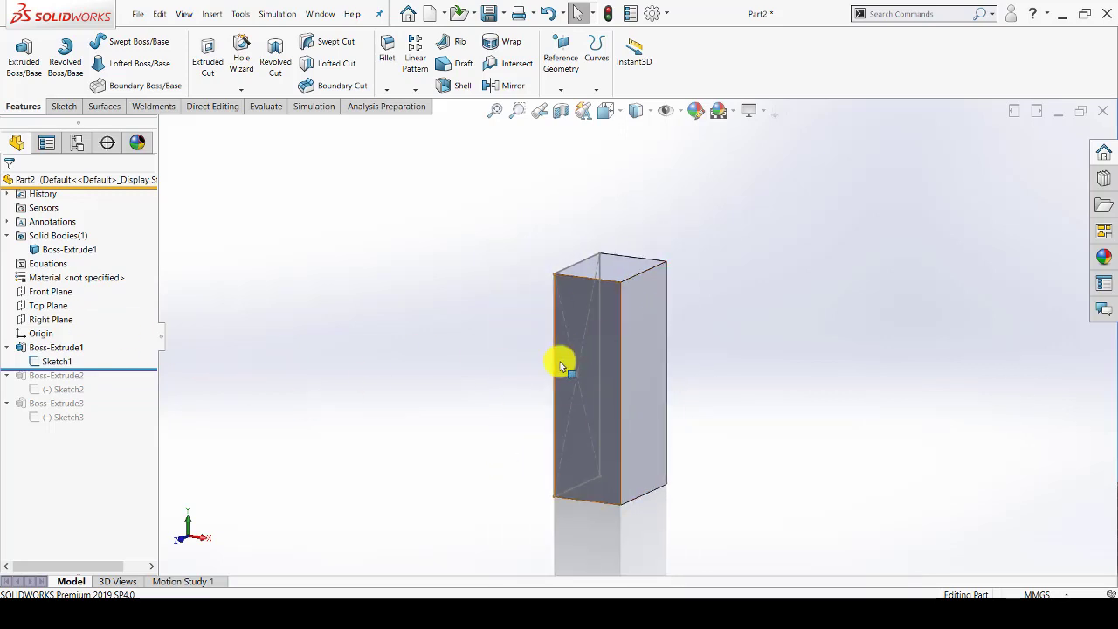
middle_click_drag(562, 361, 622, 329)
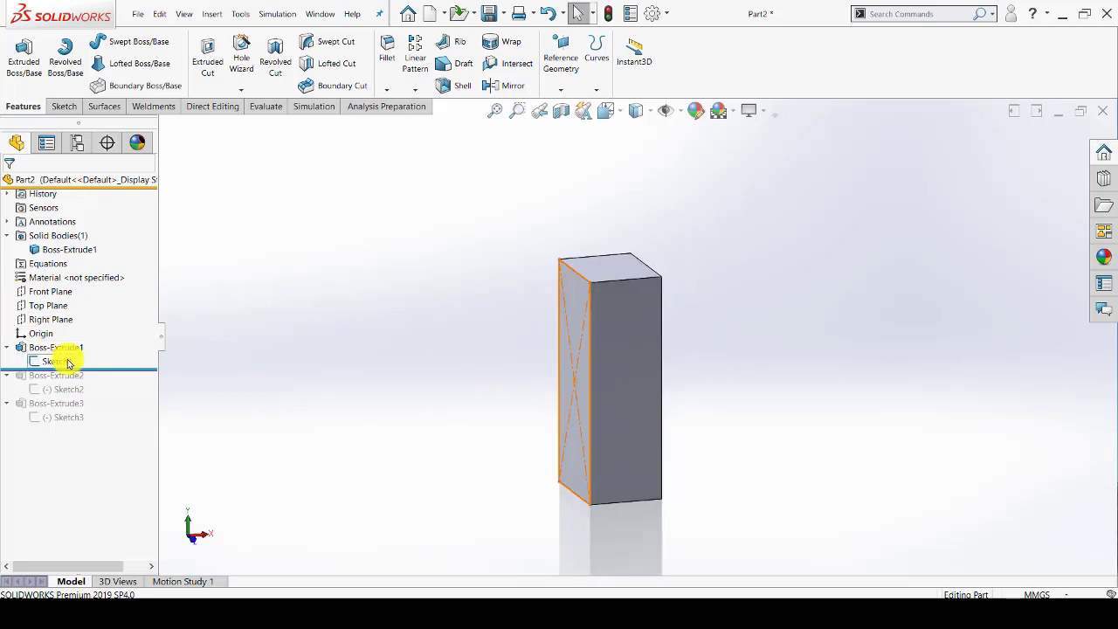
left_click(252, 294)
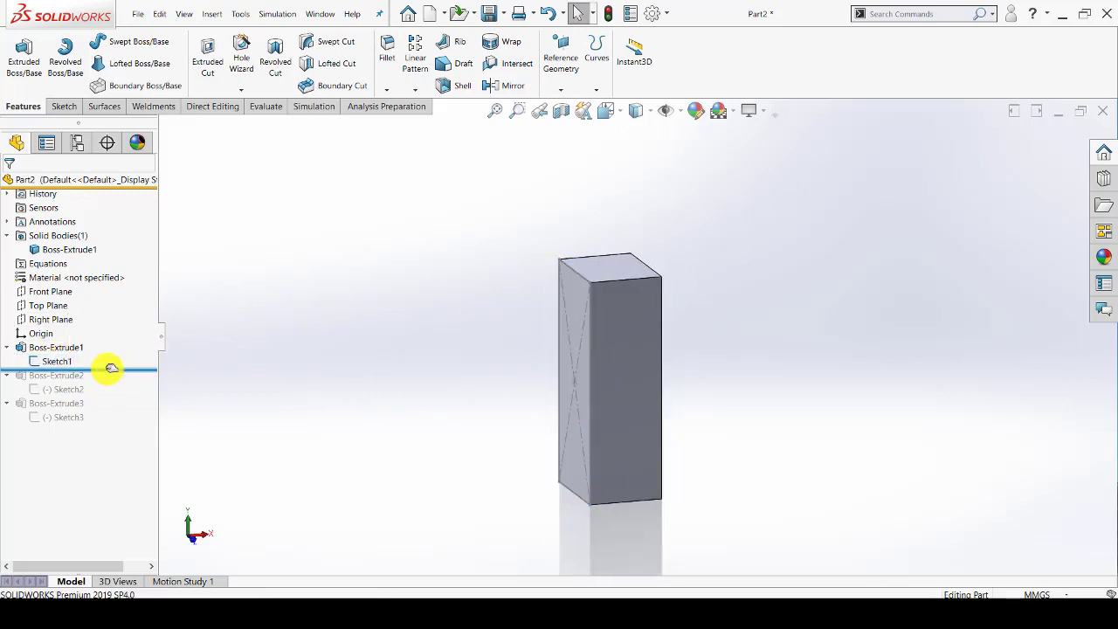
Step: Roll forward below Boss-Extrude3 and inspect the rebuilt boss and tube on the upright block
left_click_drag(110, 368, 113, 423)
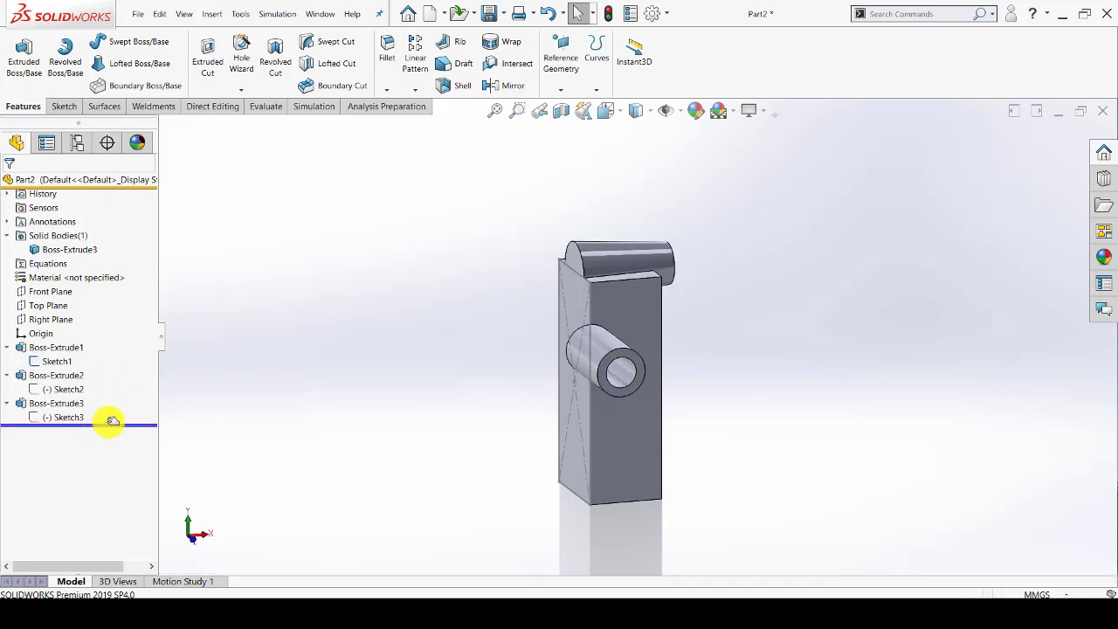
mouse_move(486, 324)
middle_mouse_down()
mouse_move(419, 295)
mouse_move(524, 267)
mouse_move(499, 280)
middle_mouse_up()
mouse_move(417, 316)
middle_mouse_down()
mouse_move(487, 157)
mouse_move(497, 232)
mouse_move(381, 307)
mouse_move(434, 272)
mouse_move(504, 289)
mouse_move(467, 320)
mouse_move(405, 288)
mouse_move(612, 312)
middle_mouse_up()
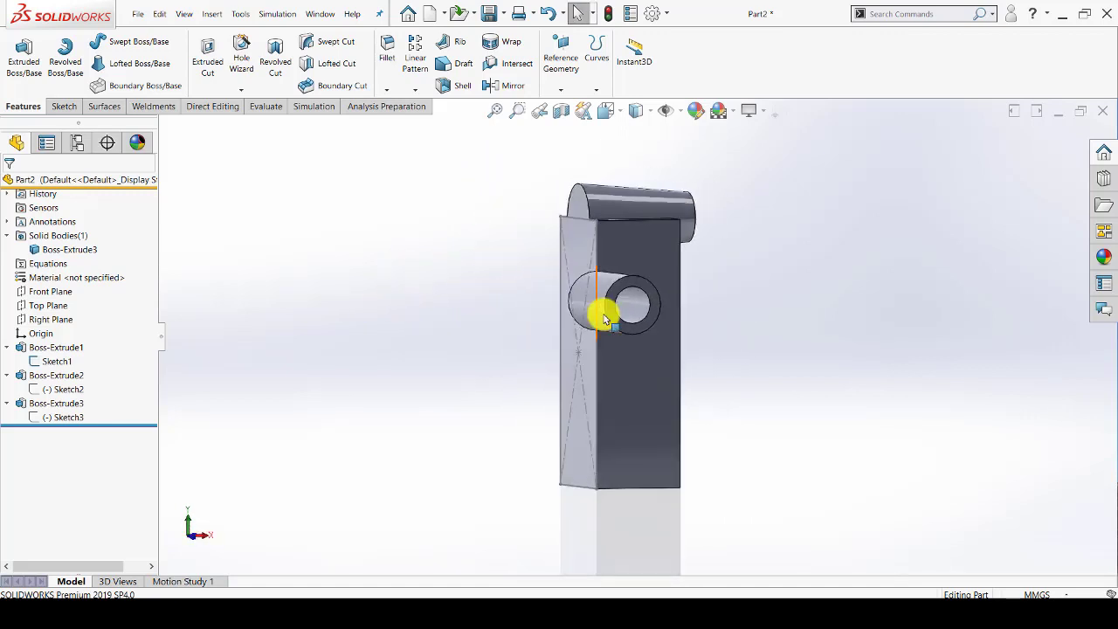
mouse_move(497, 306)
middle_mouse_down()
mouse_move(552, 322)
mouse_move(562, 338)
mouse_move(574, 420)
mouse_move(571, 375)
mouse_move(527, 417)
middle_mouse_up()
left_click(552, 322)
scroll(634, 289, "down", 3)
left_click(633, 293)
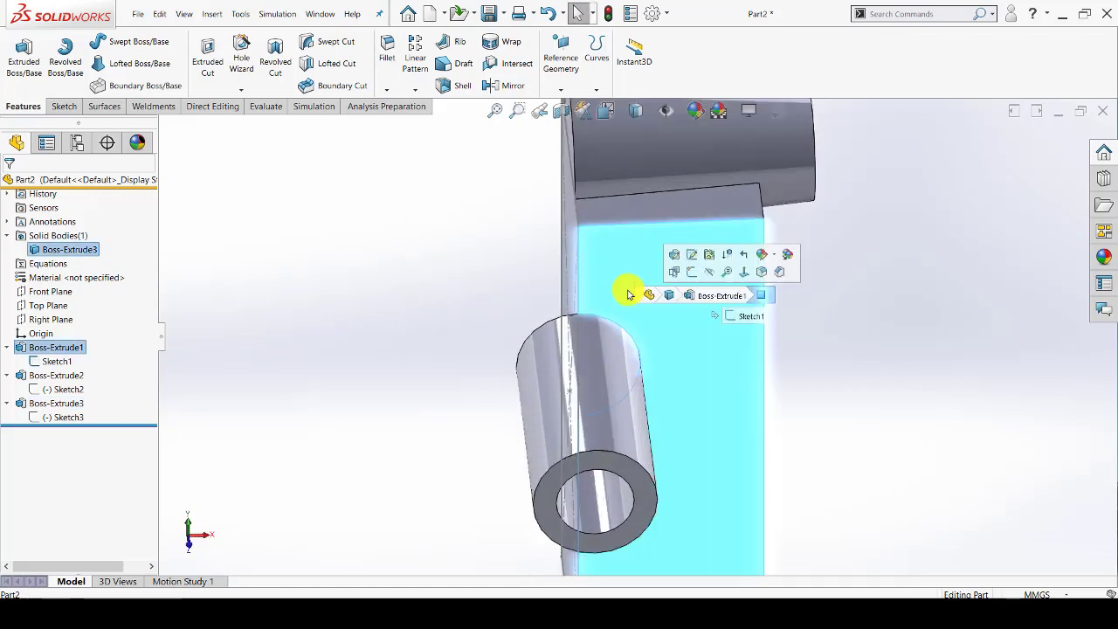
mouse_move(638, 288)
middle_mouse_down()
mouse_move(529, 320)
mouse_move(579, 332)
mouse_move(512, 190)
mouse_move(512, 245)
mouse_move(574, 239)
mouse_move(555, 385)
middle_mouse_up()
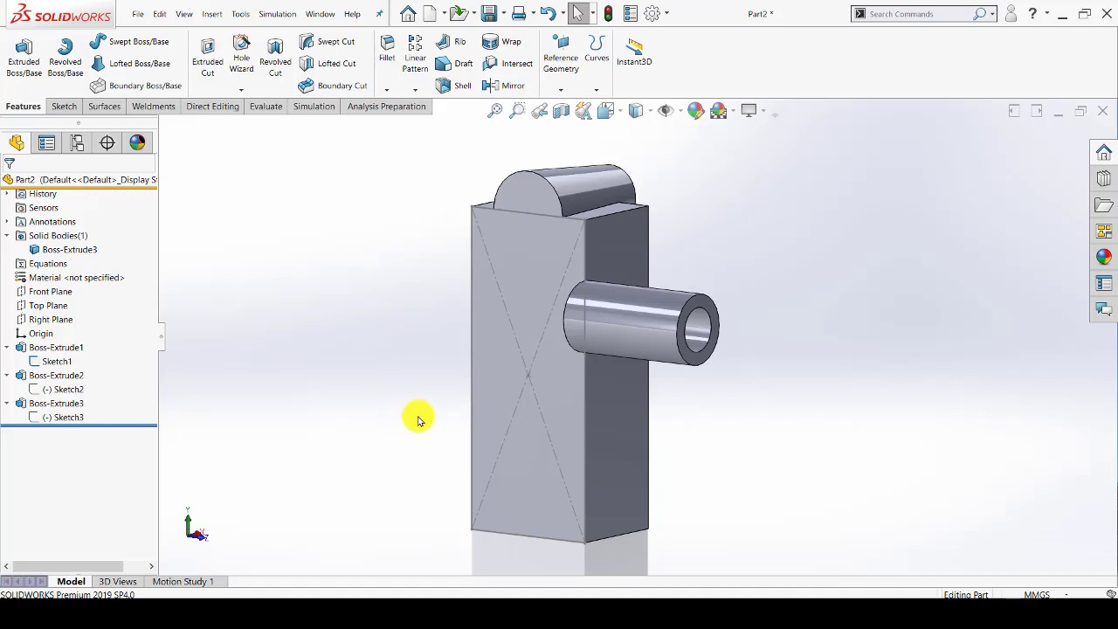
left_click(485, 612)
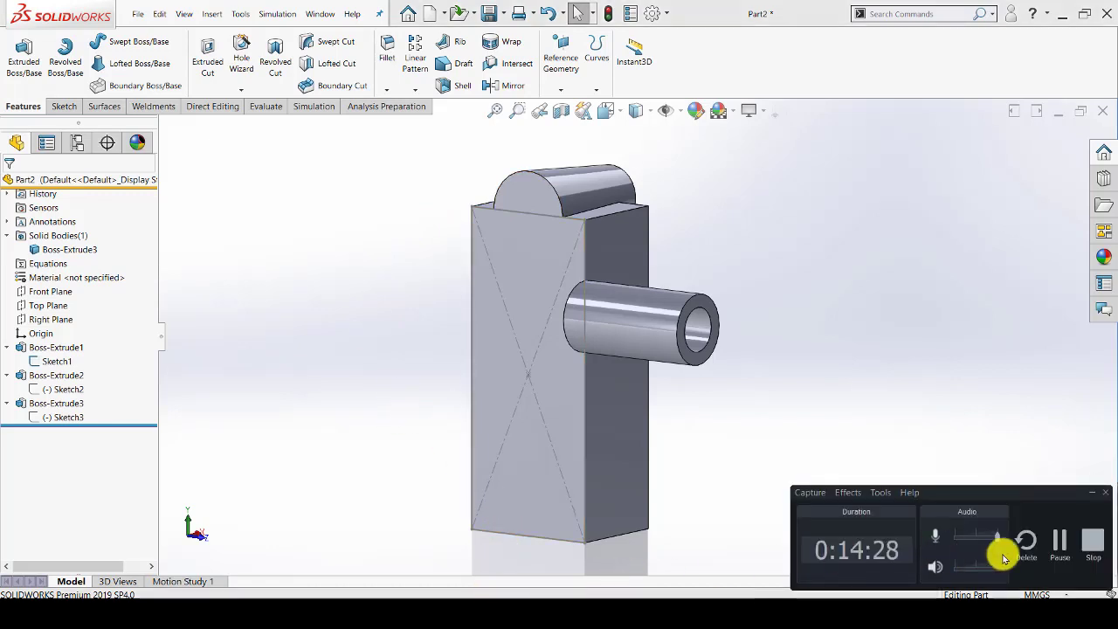